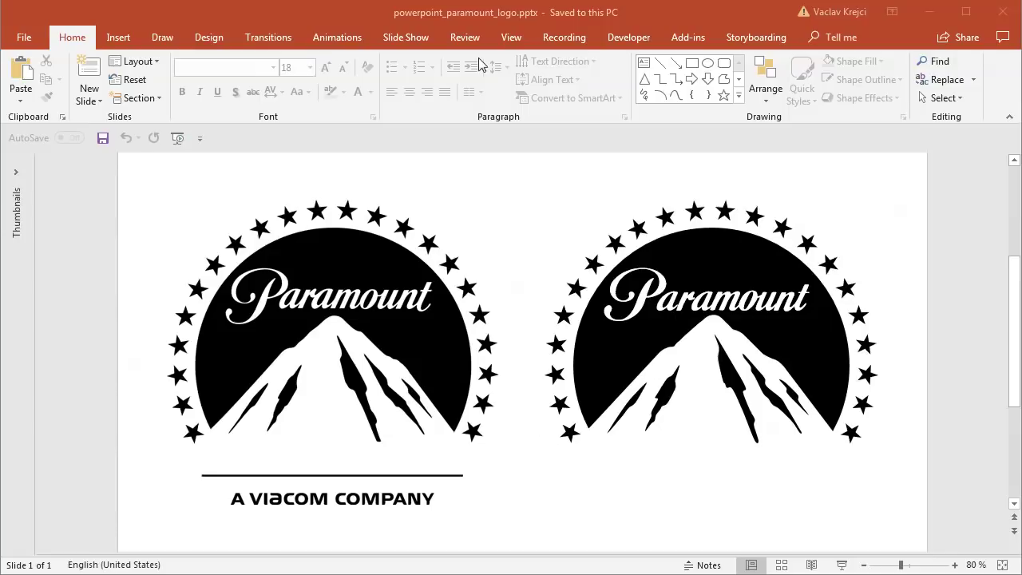
Inspect the finished logos by selecting the left logo and the right logo's text, circle and mountain
left_click(461, 21)
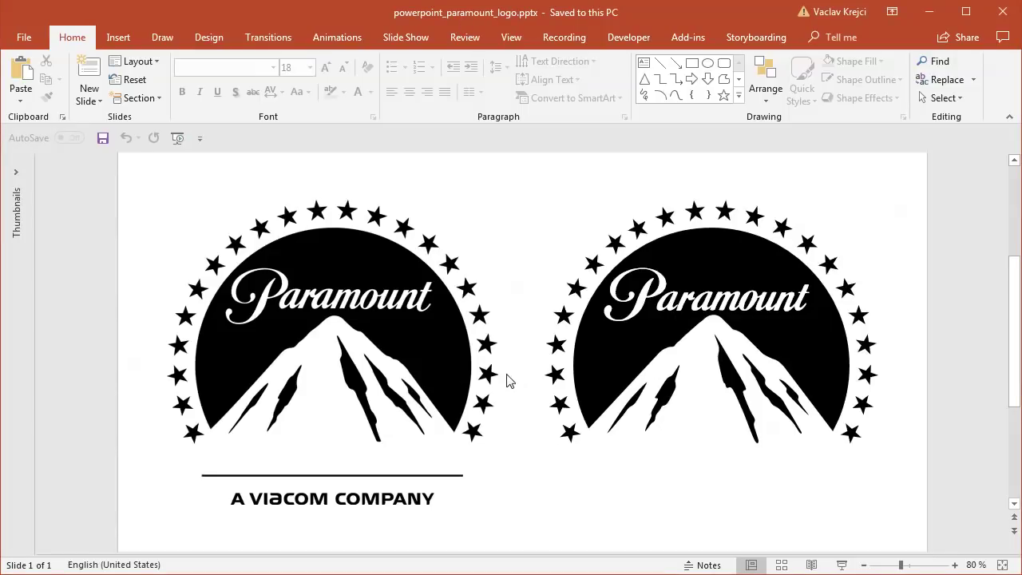
left_click(403, 354)
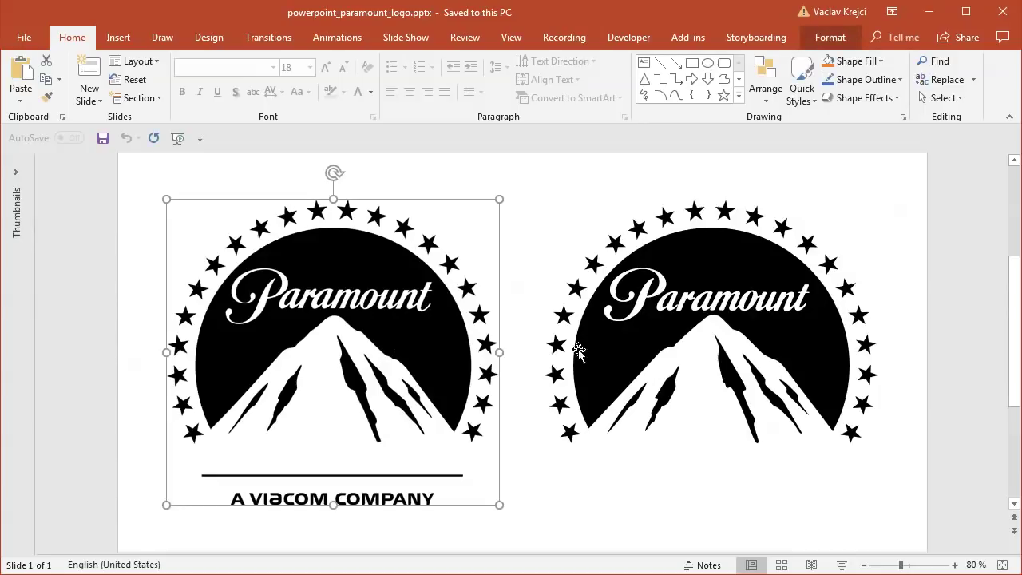
left_click(669, 312)
left_click(691, 240)
left_click(693, 214)
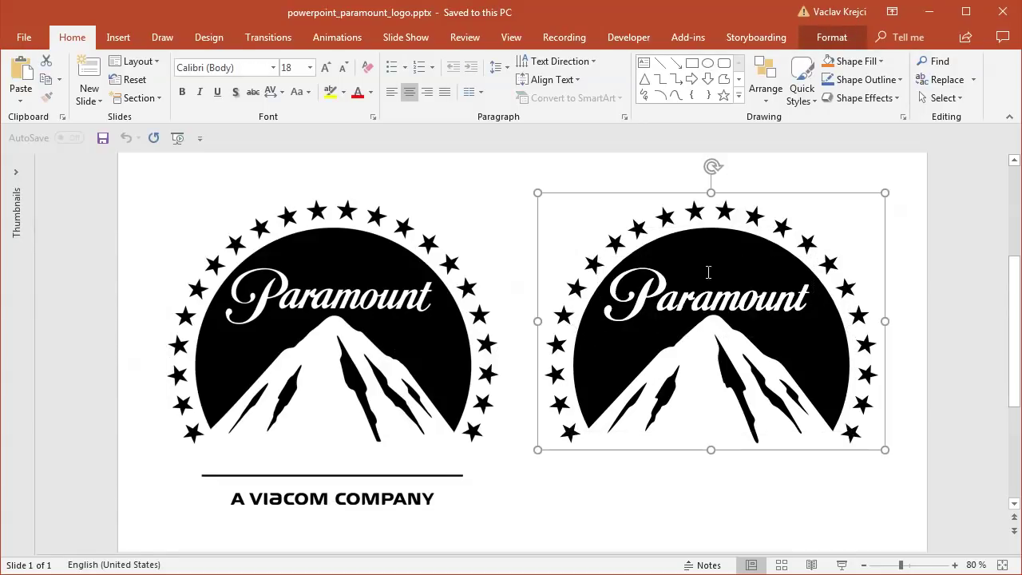
left_click(667, 379)
left_click(528, 333)
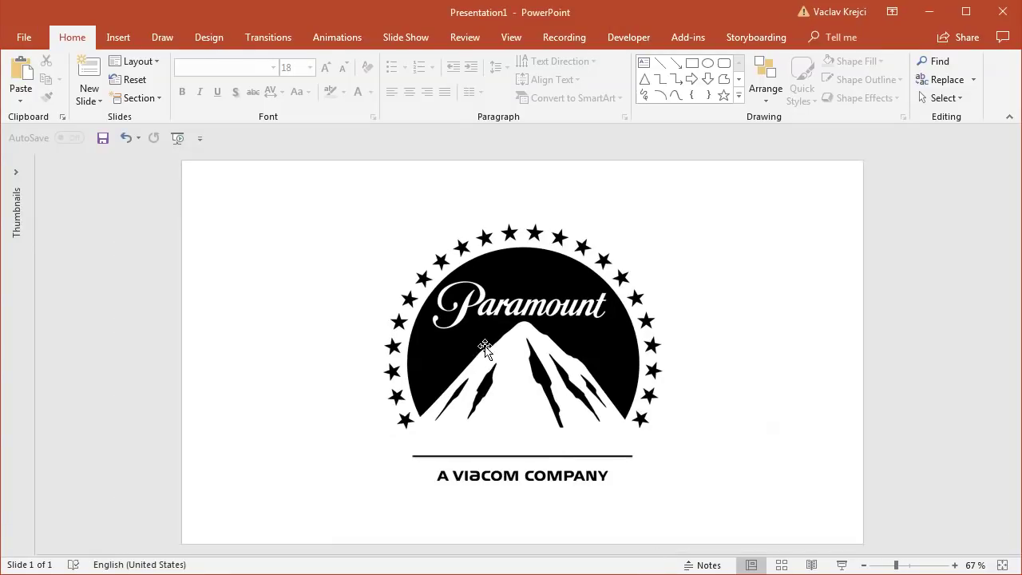
Recolor the Paramount reference picture to Light Gray
left_click(484, 346)
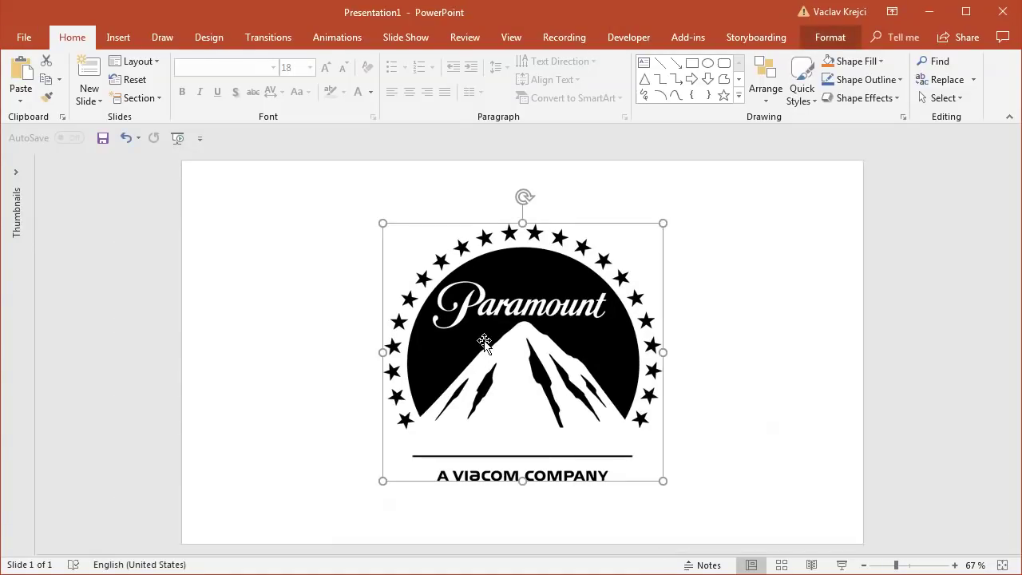
left_click(830, 37)
left_click(96, 80)
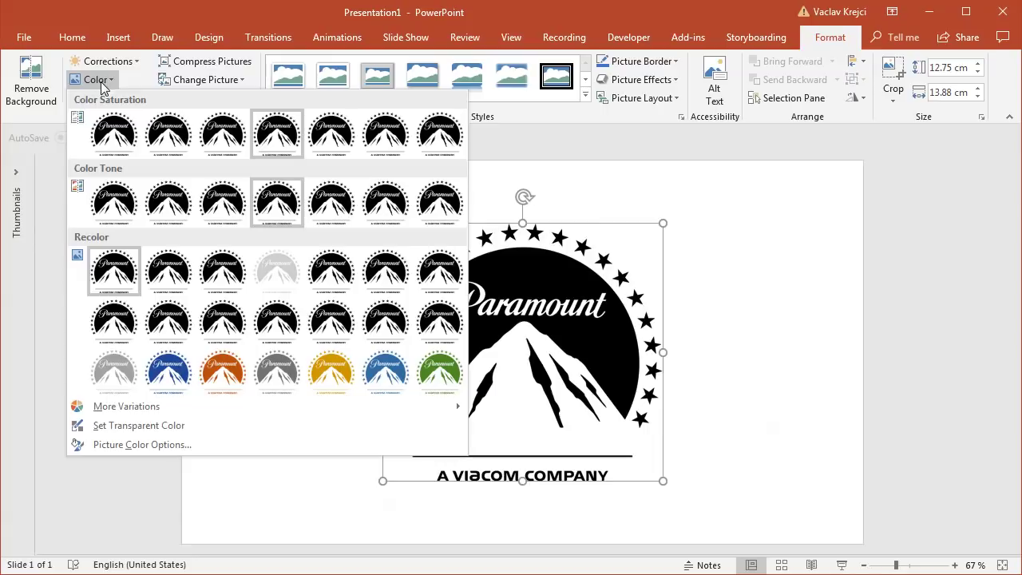
left_click(116, 361)
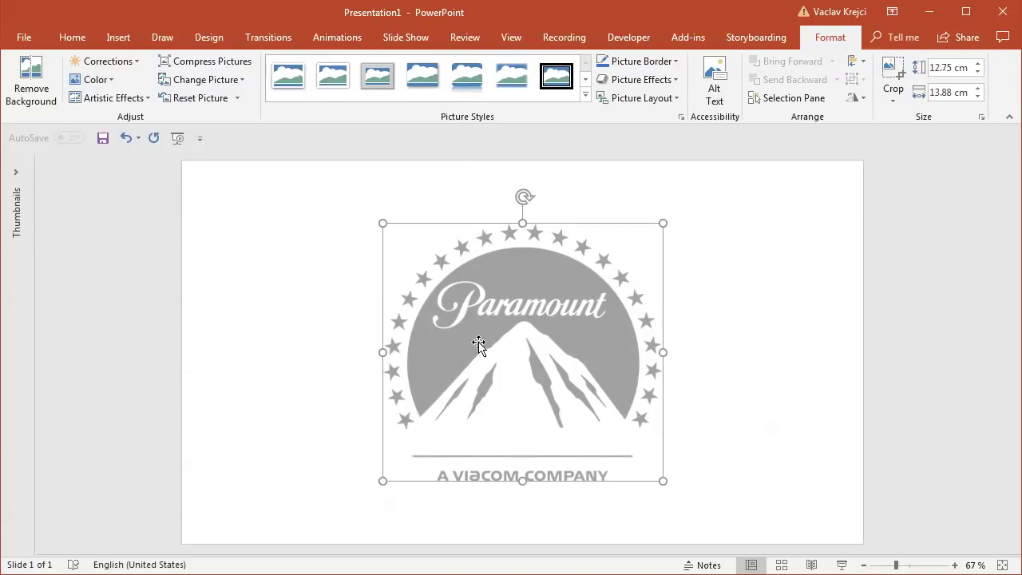
left_click(345, 258)
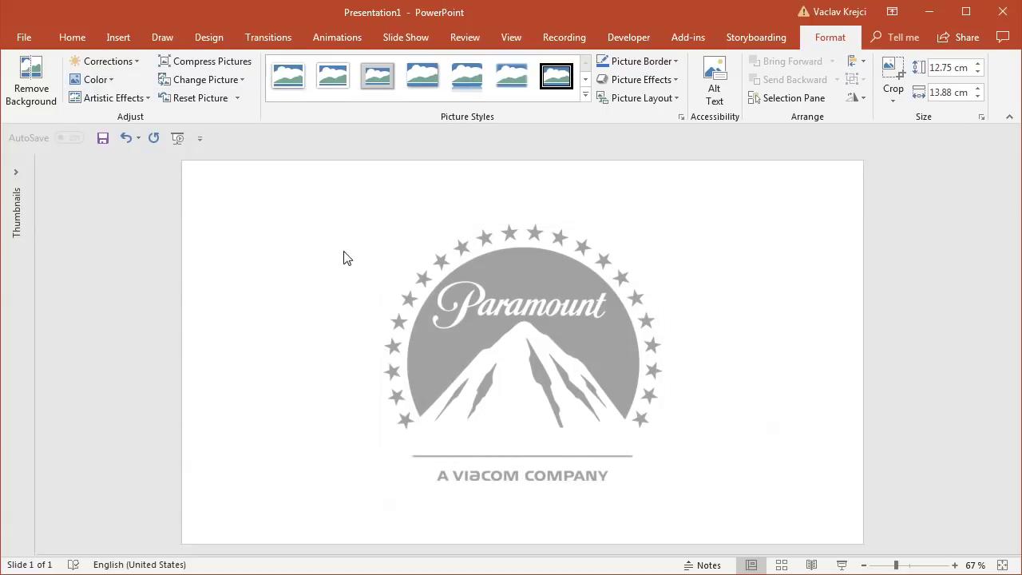
Zoom the slide to 178% and bring up the Insert shapes gallery
left_click(913, 566)
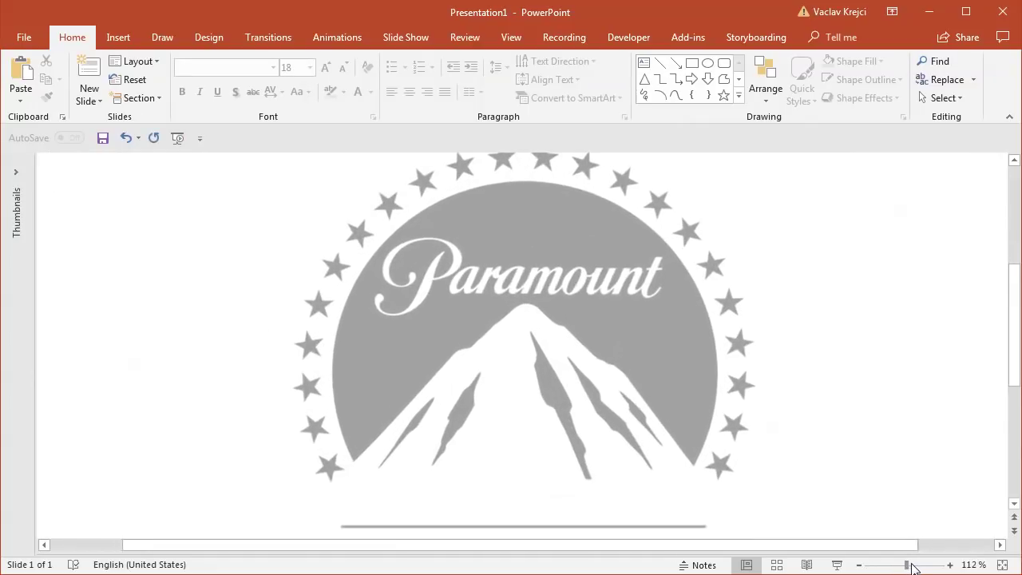
left_click_drag(1008, 362, 1008, 394)
left_click(118, 37)
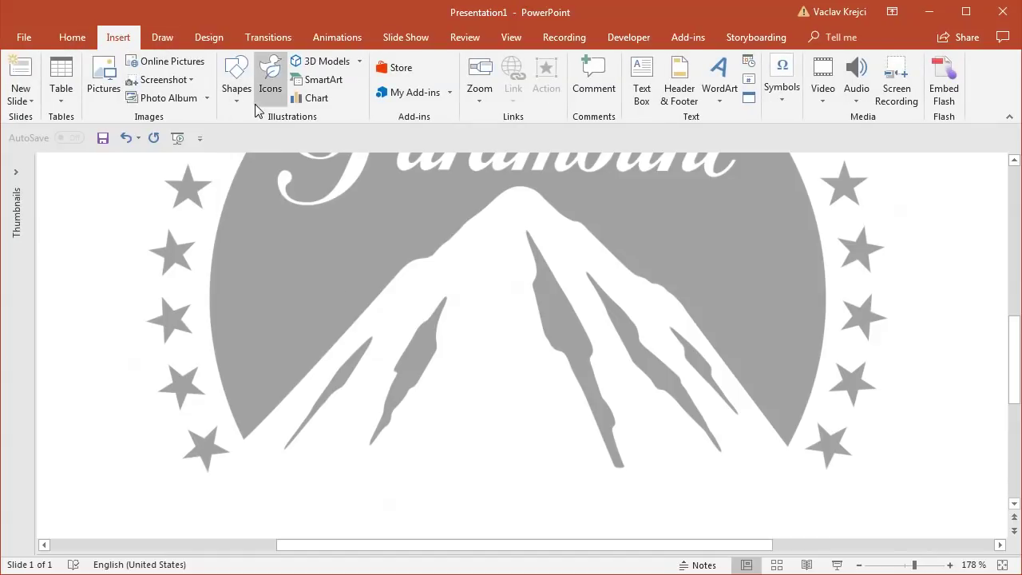
left_click(236, 79)
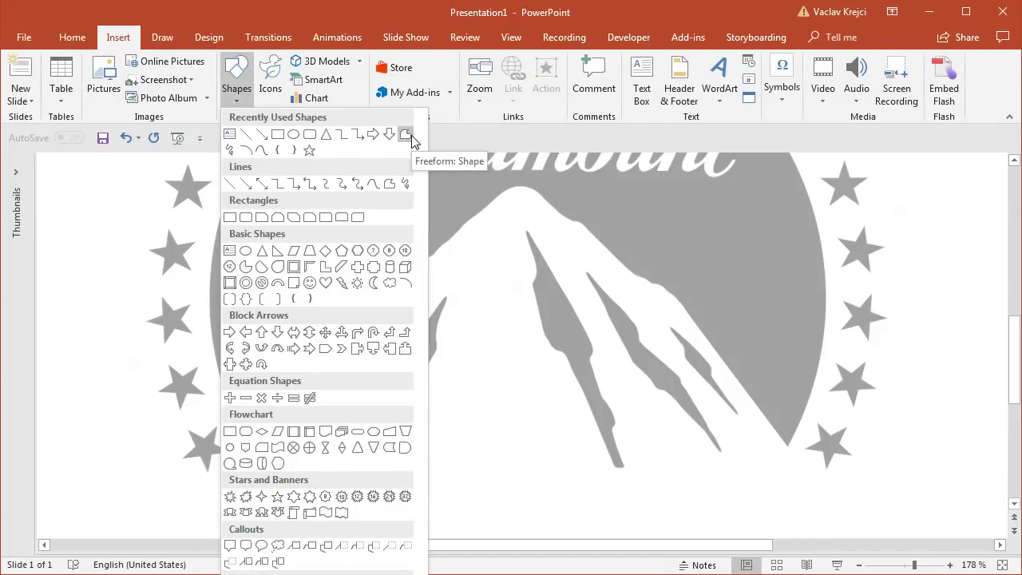
Trace the mountain's slopes and peak with a Freeform shape, deleting misplaced vertices
left_click(390, 185)
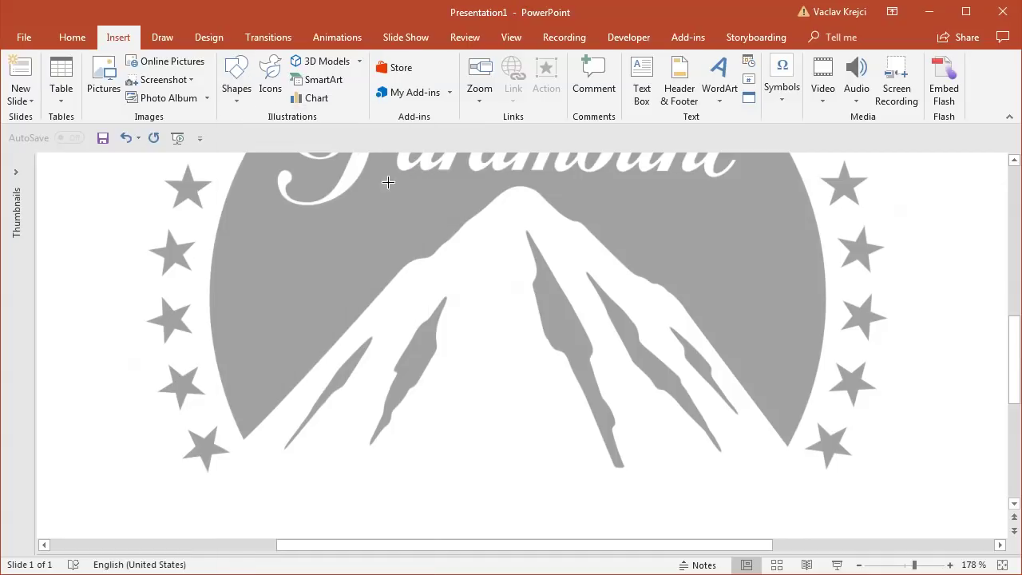
left_click(167, 517)
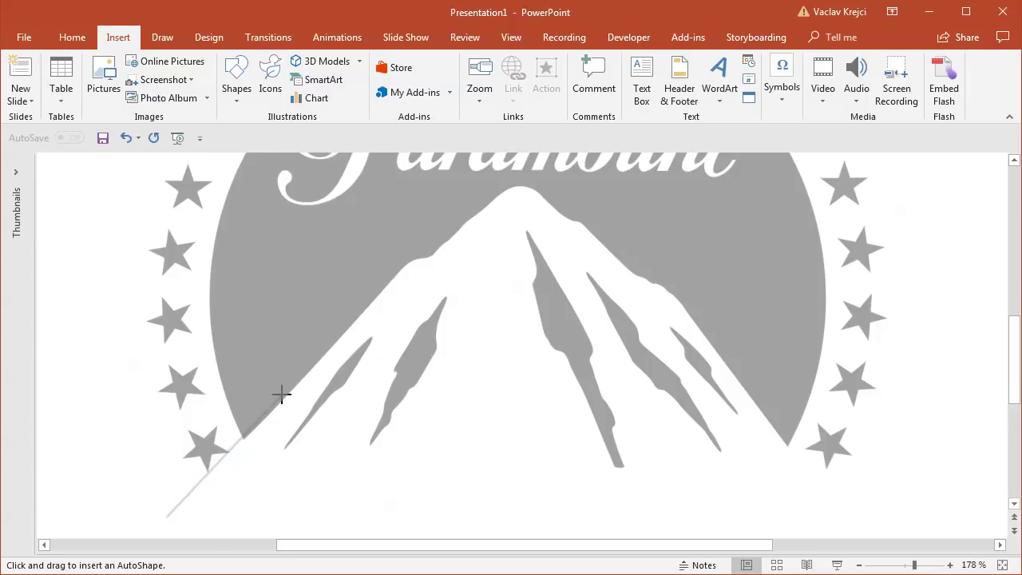
left_click(238, 436)
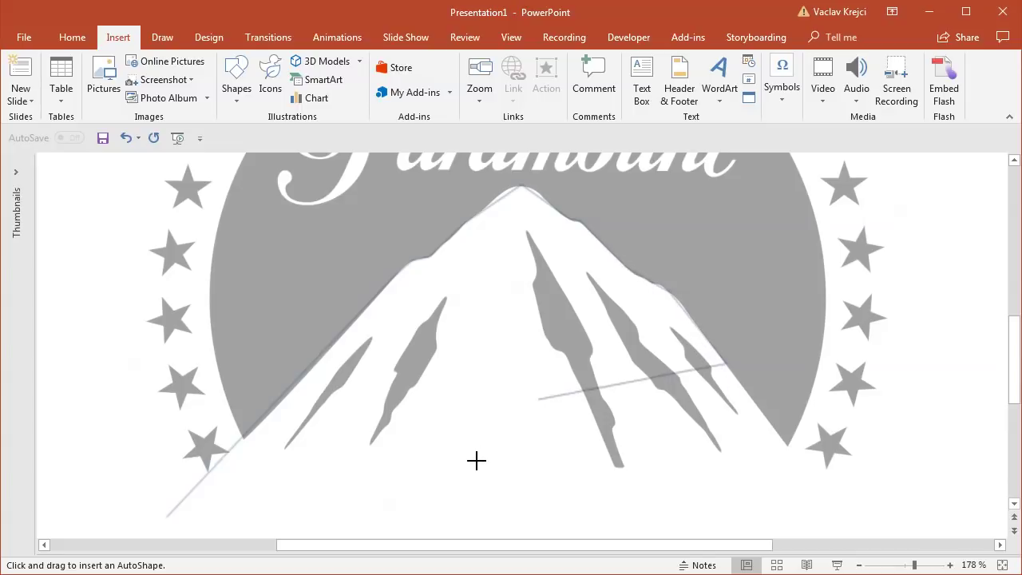
left_click(476, 345)
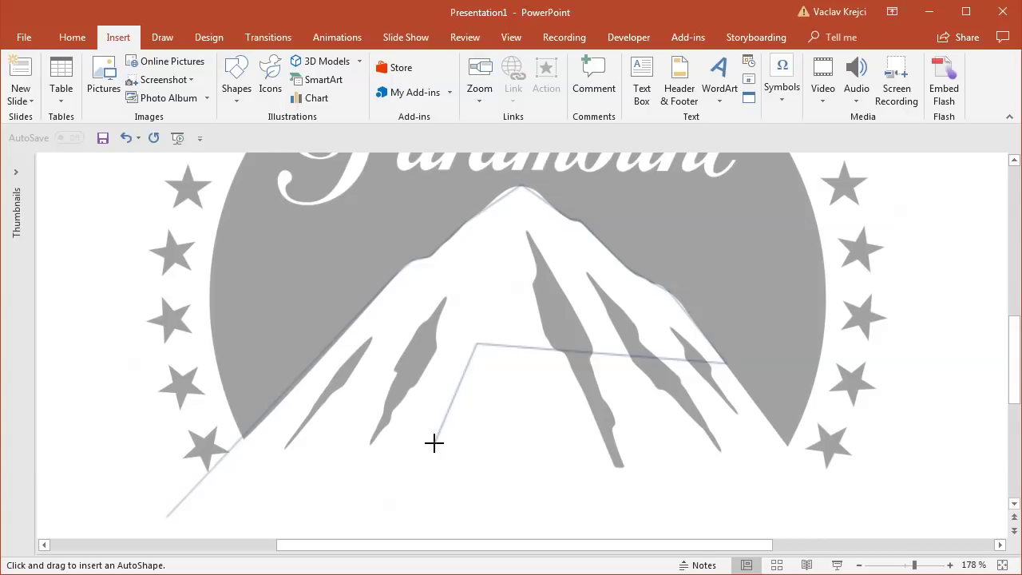
key("BackSpace")
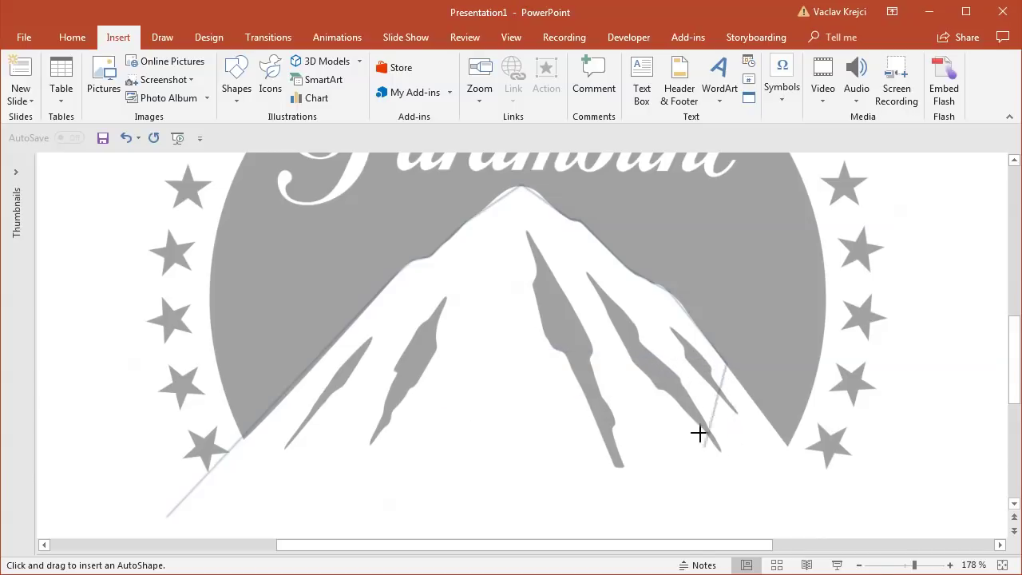
left_click(520, 366)
left_click(449, 425)
left_click(566, 425)
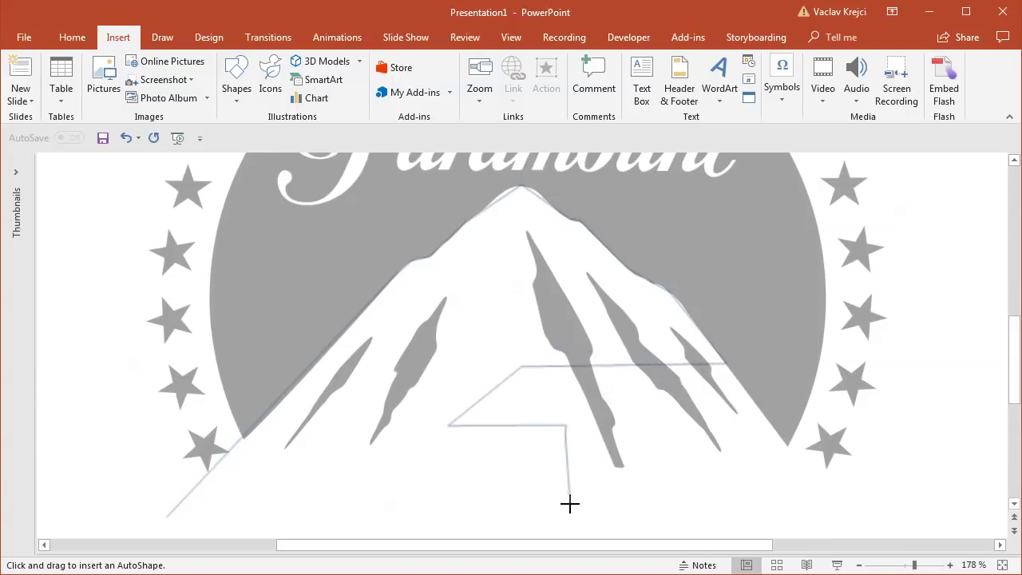
left_click(569, 503)
key("BackSpace")
key("BackSpace")
key("BackSpace")
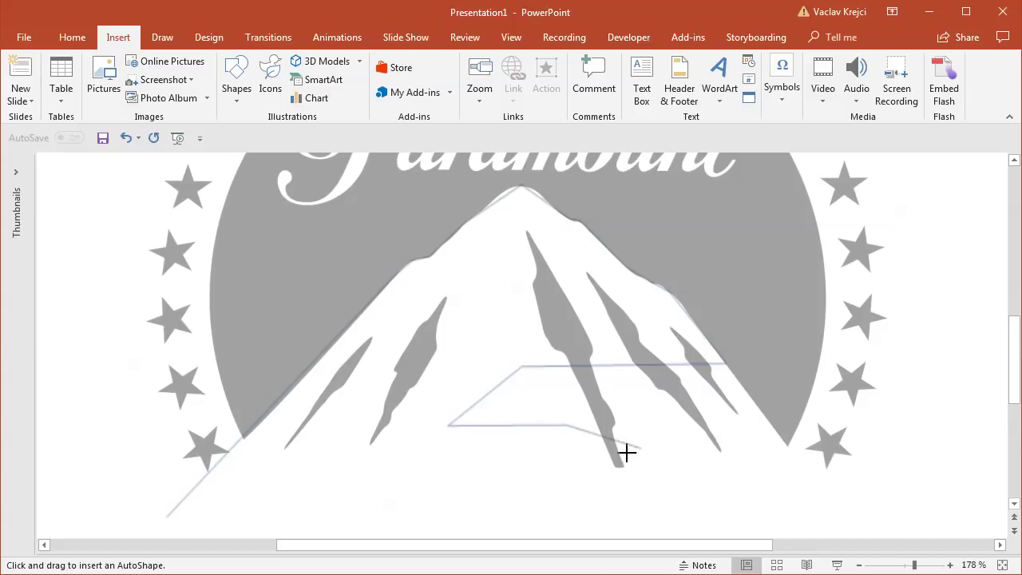
key("BackSpace")
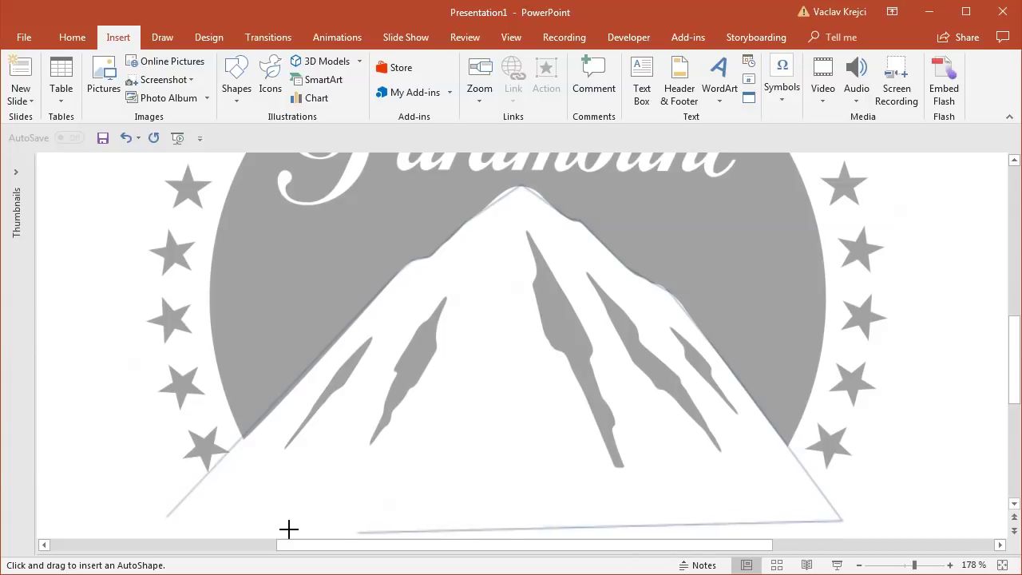
Close the mountain freeform at its starting point and set it to No Outline
left_click(166, 519)
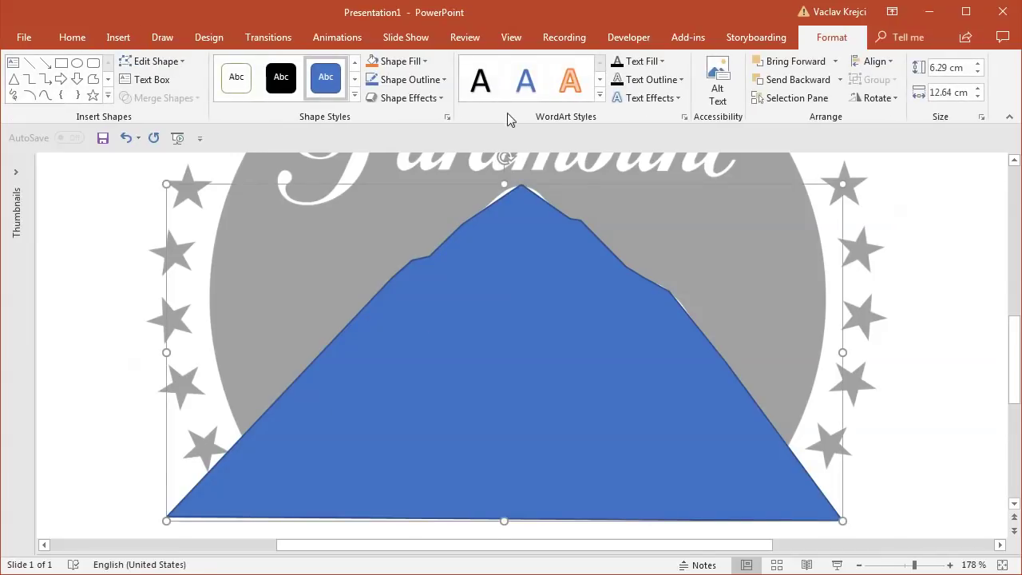
left_click(409, 81)
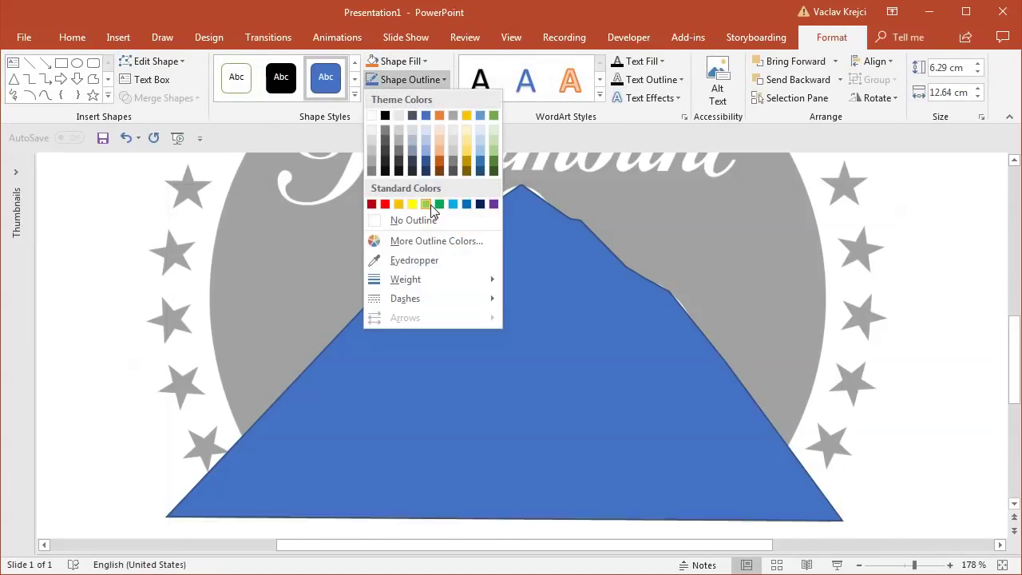
left_click(434, 199)
Give the mountain a blue fill at 56% transparency and zoom to 346%
left_click(383, 61)
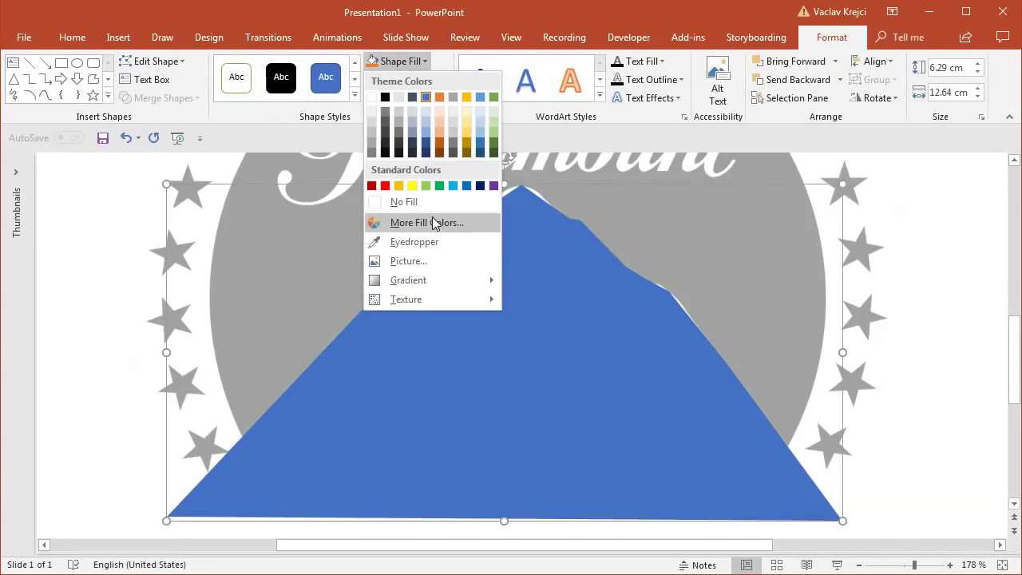
left_click(432, 223)
left_click_drag(403, 421, 455, 421)
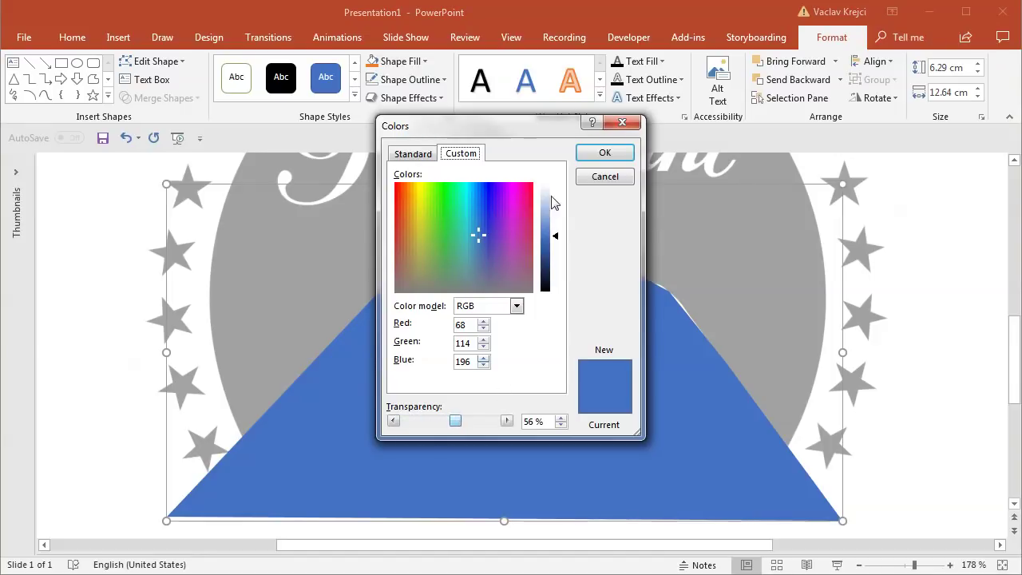
left_click(605, 152)
left_click(936, 566)
left_click(939, 566)
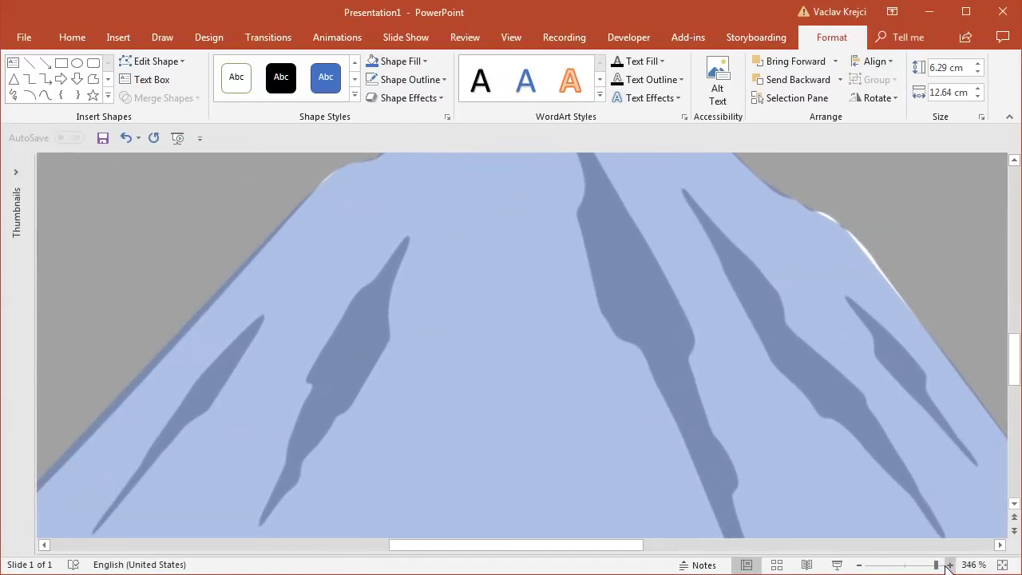
left_click_drag(595, 550, 495, 551)
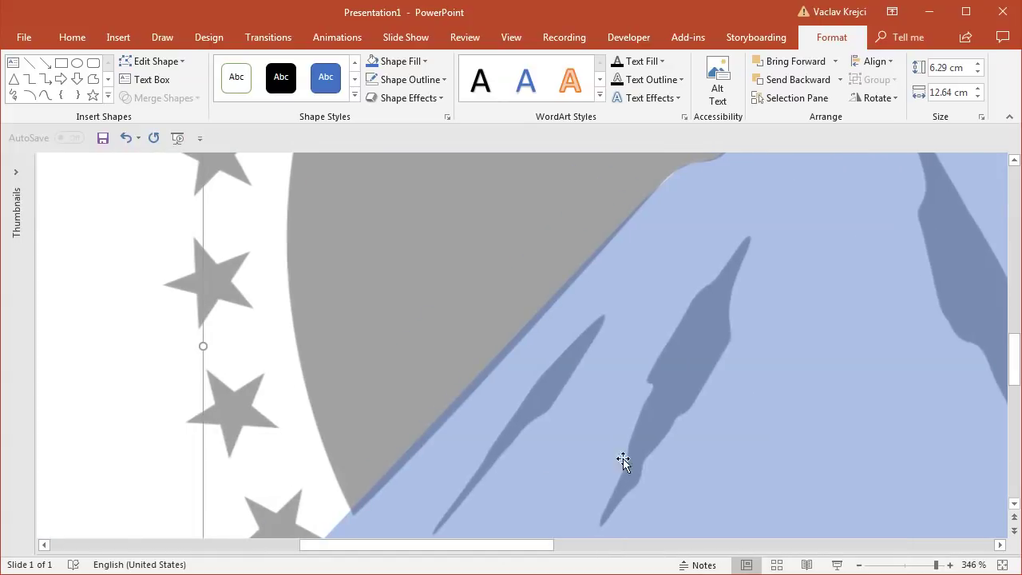
Enter Edit Points and align the bottom-left and left-slope vertices with the reference
scroll(1014, 375, "down", 2)
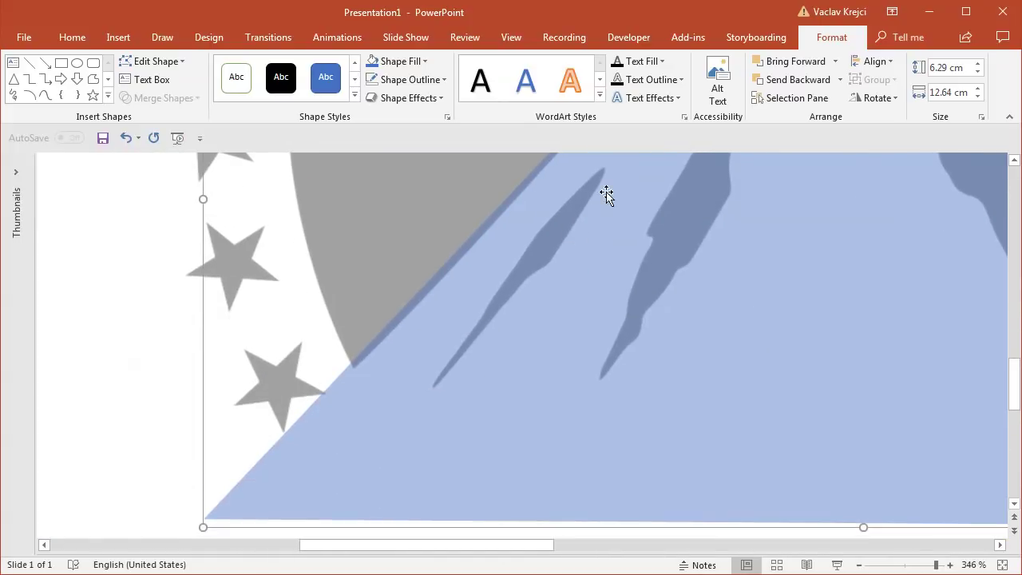
right_click(407, 364)
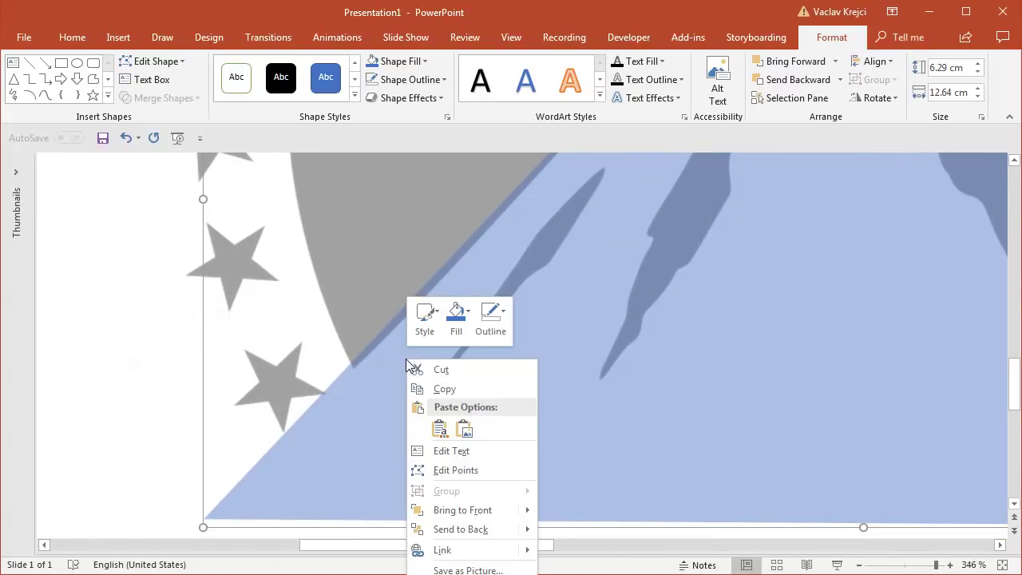
left_click(455, 471)
left_click(207, 519)
left_click_drag(212, 519, 220, 519)
scroll(1016, 360, "up", 2)
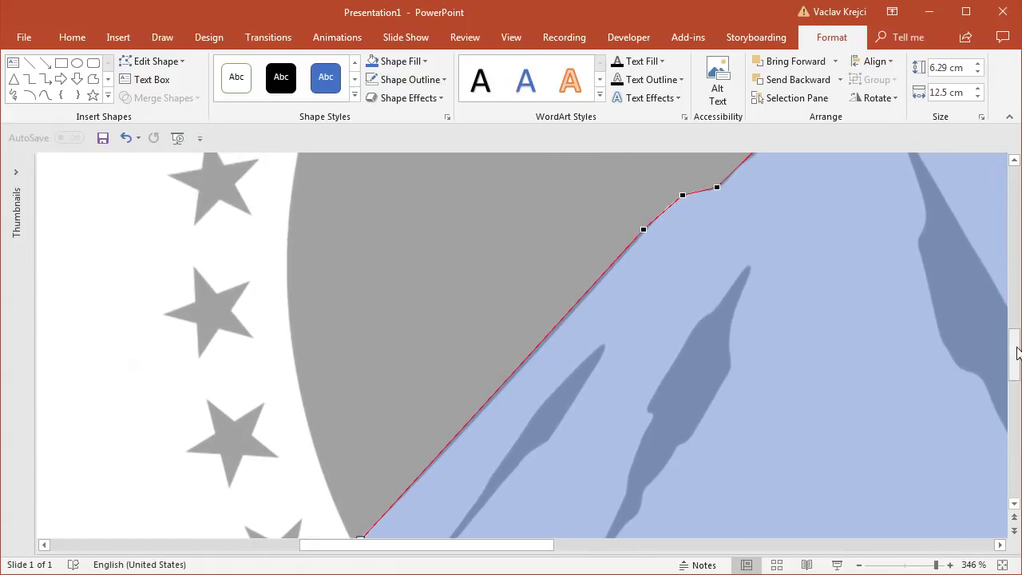
left_click(643, 232)
left_click_drag(644, 231, 644, 234)
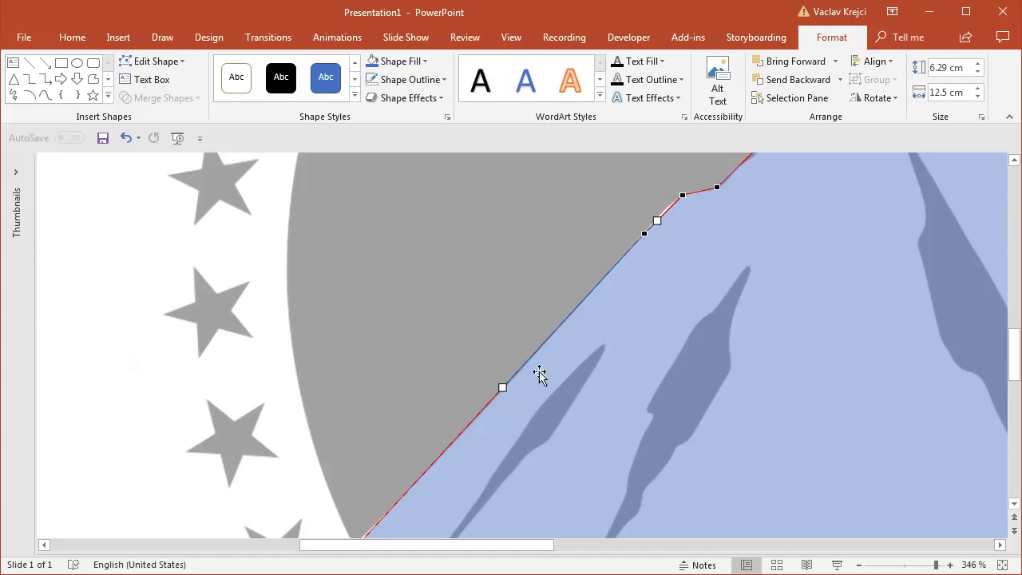
left_click_drag(486, 545, 541, 545)
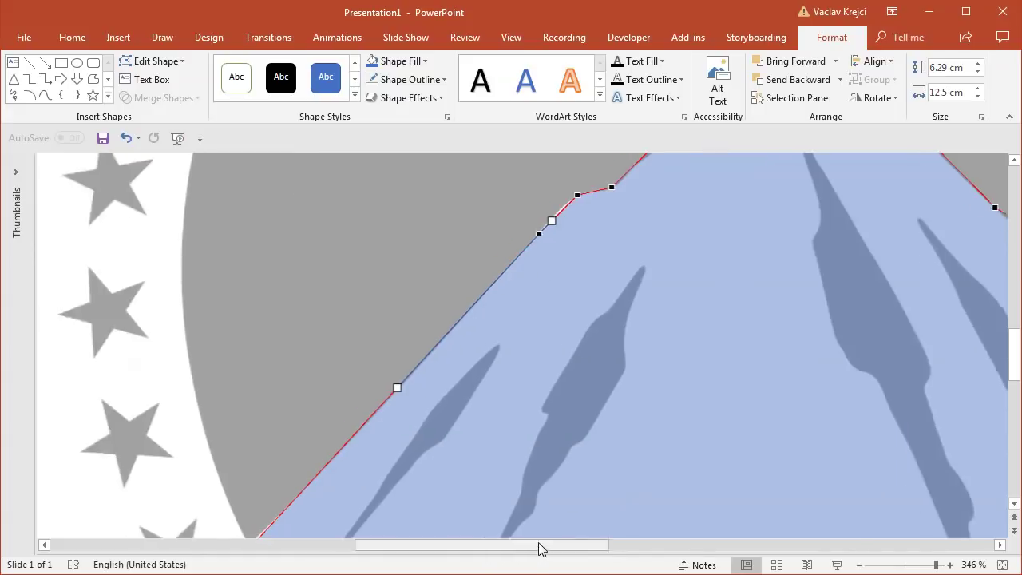
left_click_drag(1015, 357, 1014, 320)
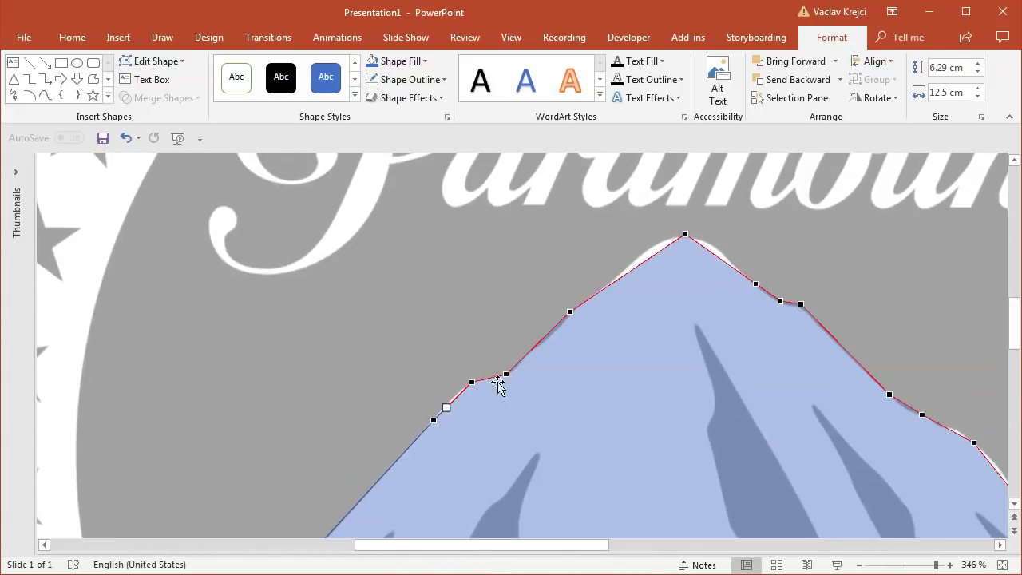
Curve the left slope to the reference edge and make the peak a rounded Smooth Point
left_click(476, 382)
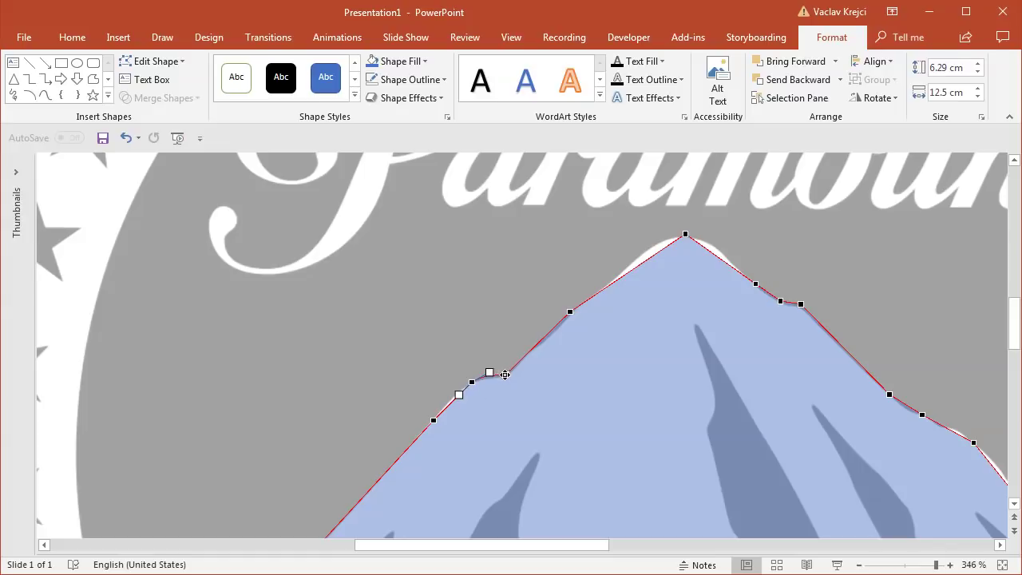
left_click(505, 374)
left_click_drag(497, 381, 513, 370)
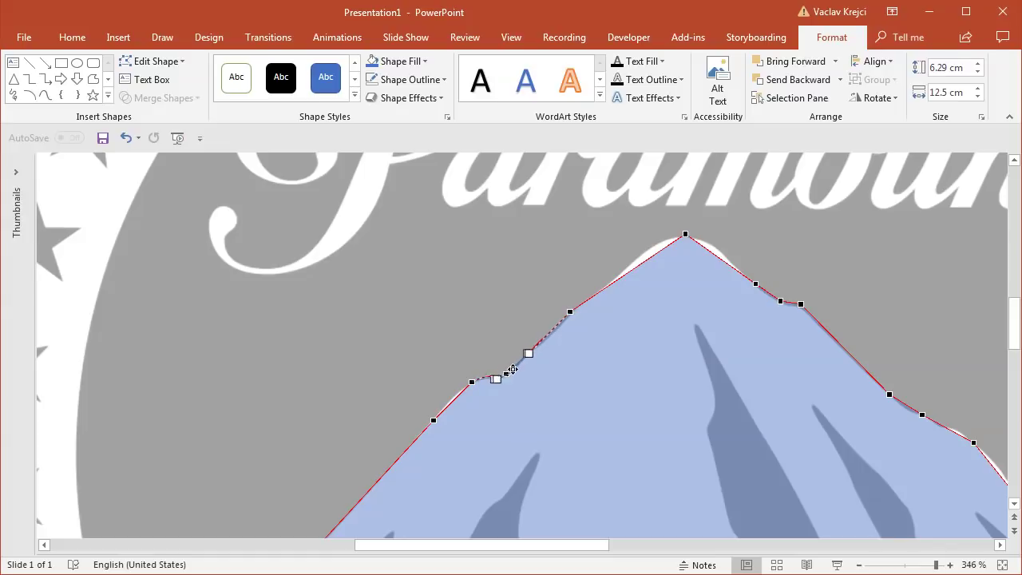
left_click(571, 312)
left_click_drag(607, 287, 607, 274)
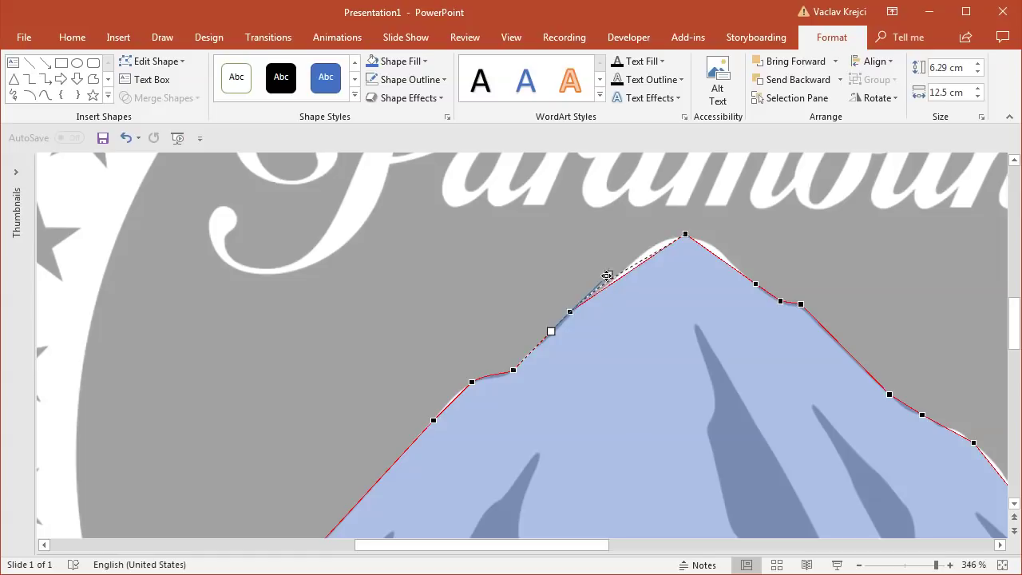
left_click(685, 234)
right_click(687, 235)
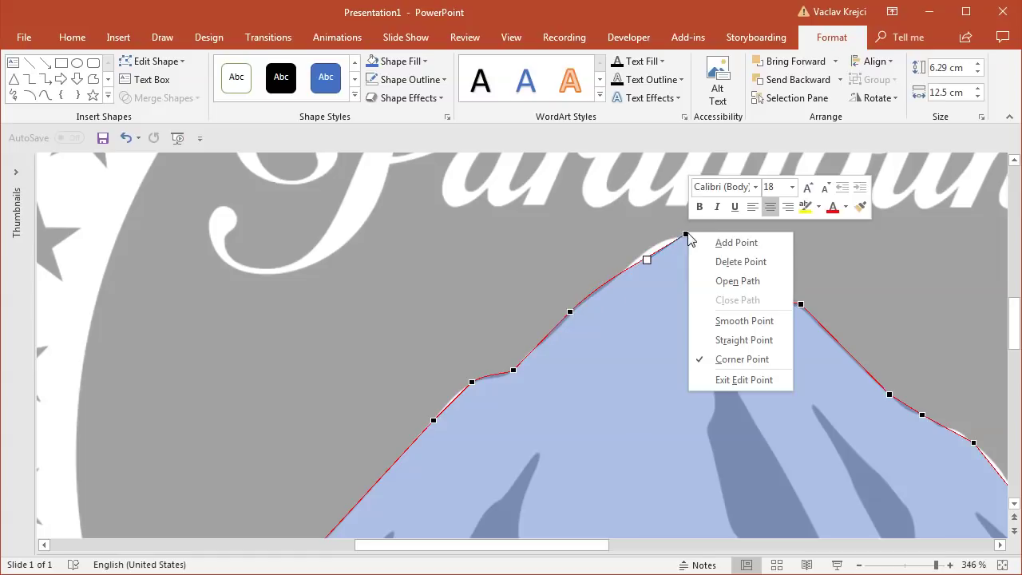
left_click(735, 322)
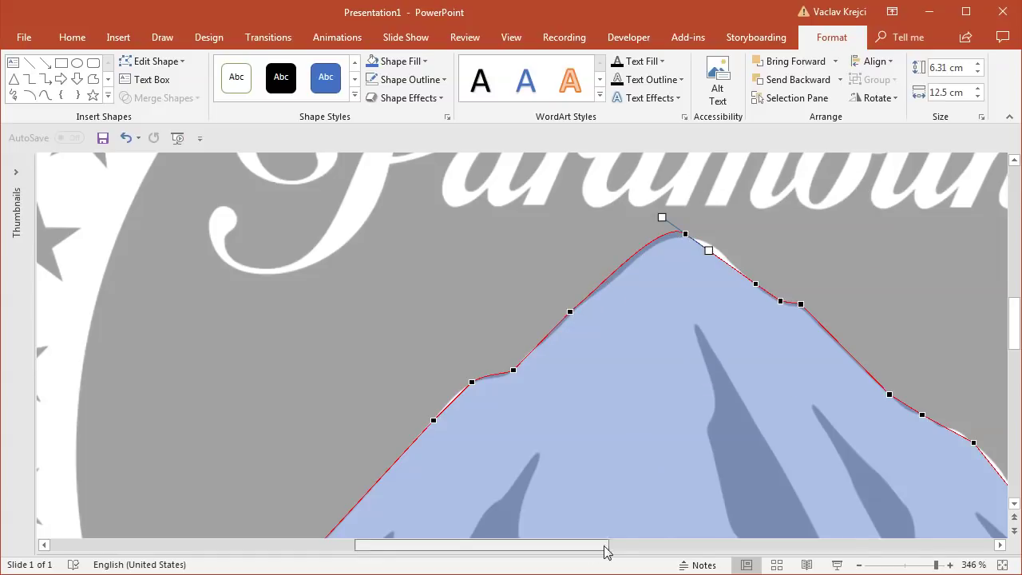
left_click_drag(605, 545, 627, 546)
left_click_drag(623, 248, 626, 234)
Curve the right slope's lower points to match the reference outline
left_click(668, 285)
left_click(695, 301)
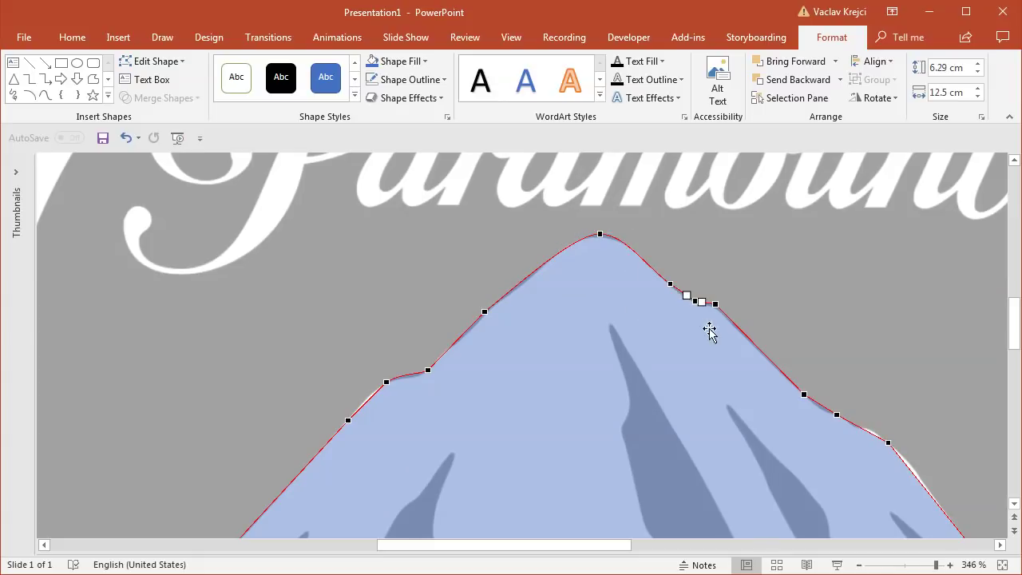
left_click(717, 305)
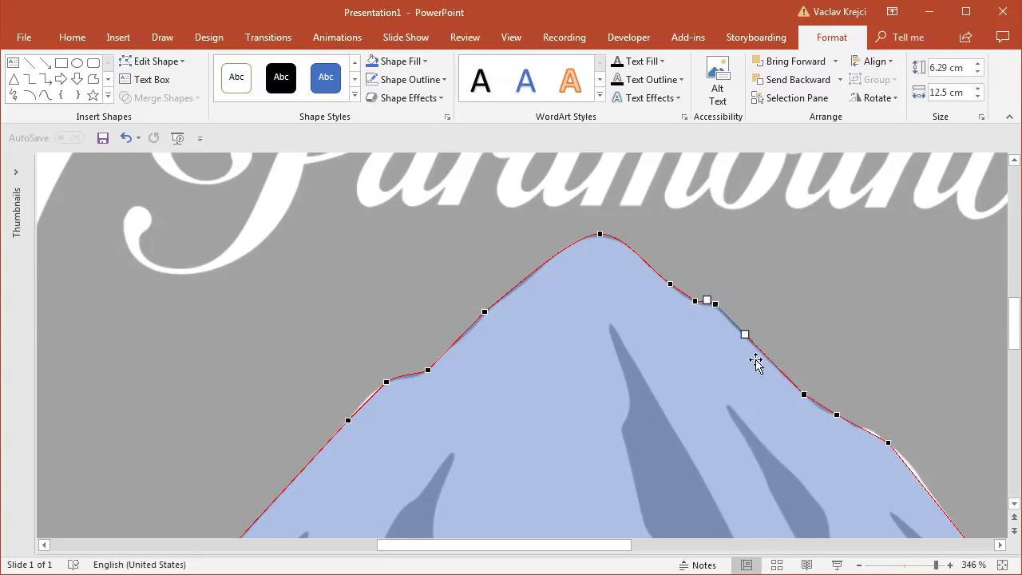
left_click(889, 442)
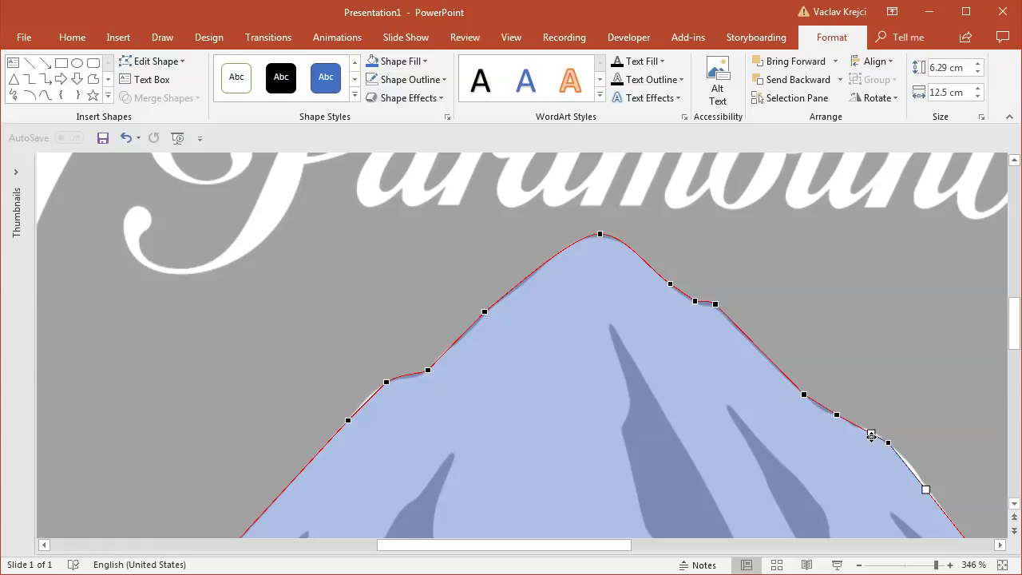
left_click_drag(870, 434, 866, 422)
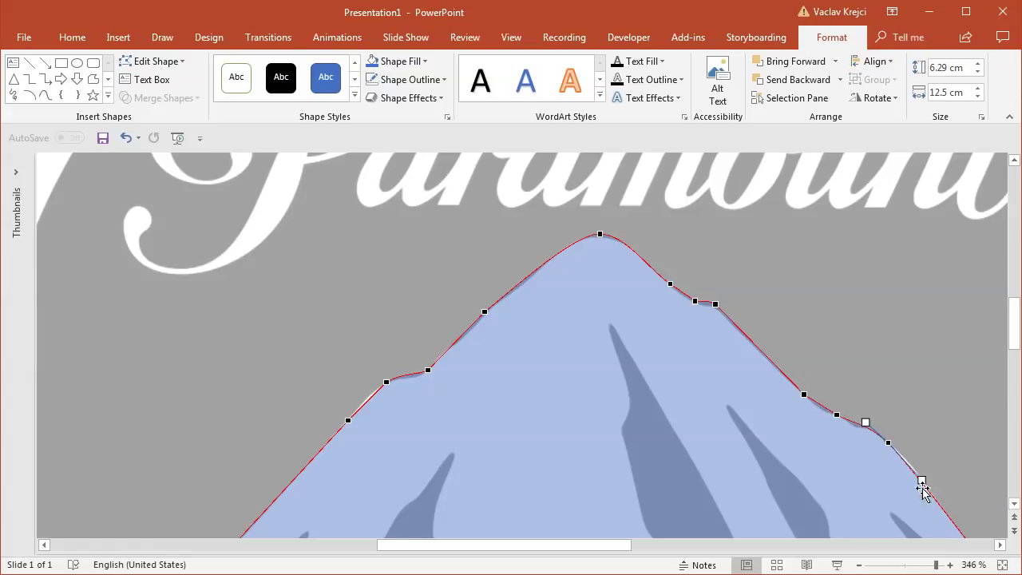
left_click(838, 415)
left_click_drag(854, 424, 819, 411)
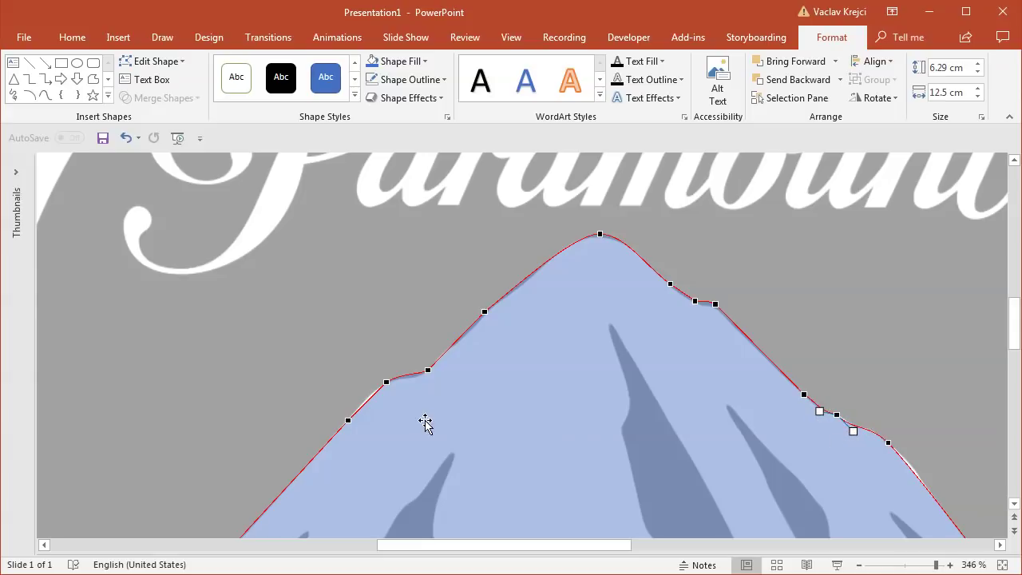
left_click(428, 370)
left_click(409, 386)
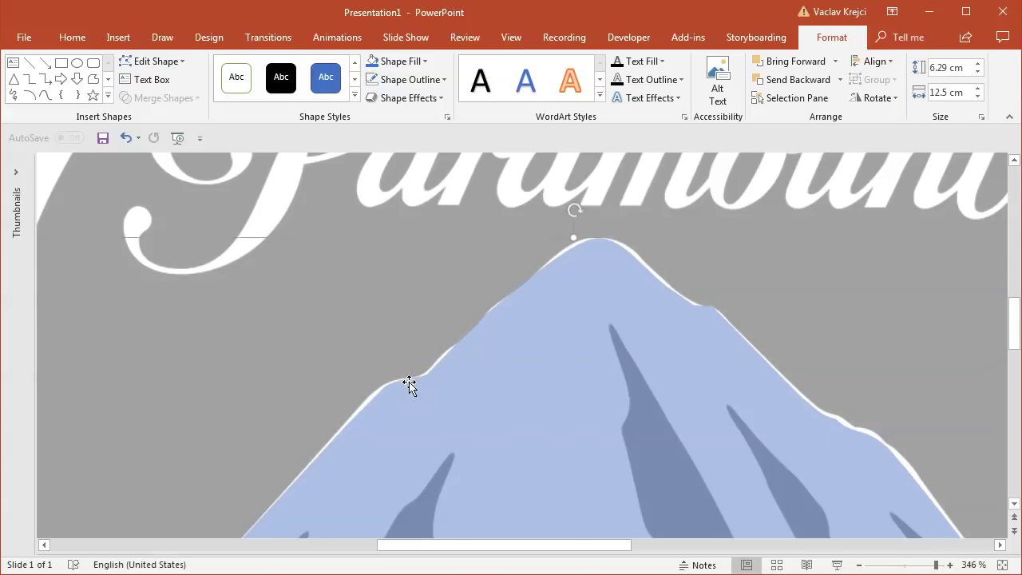
Reopen Edit Points and nudge the left-slope point, peak and lower-left curve onto the reference
right_click(445, 386)
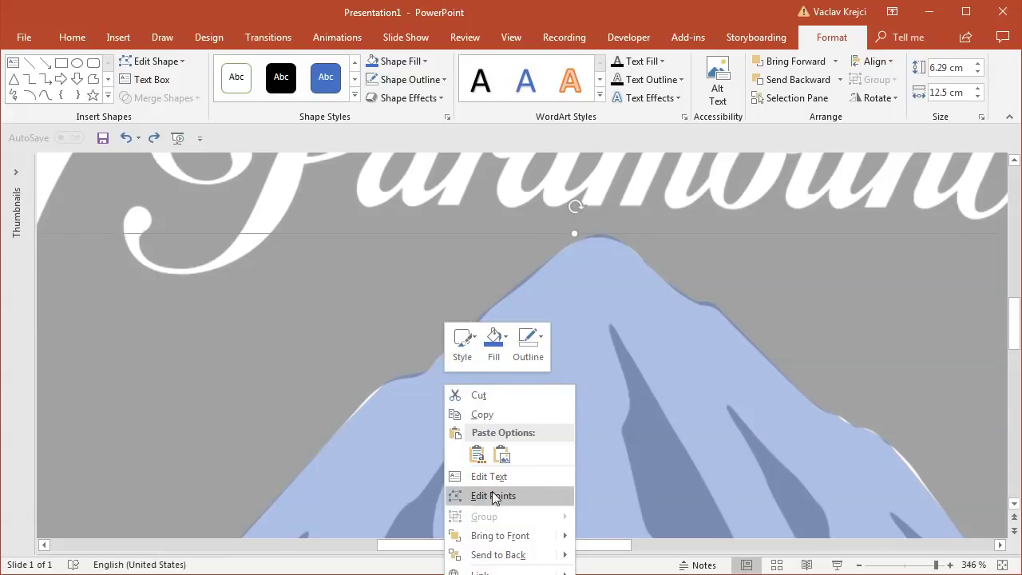
left_click(494, 495)
left_click(429, 370)
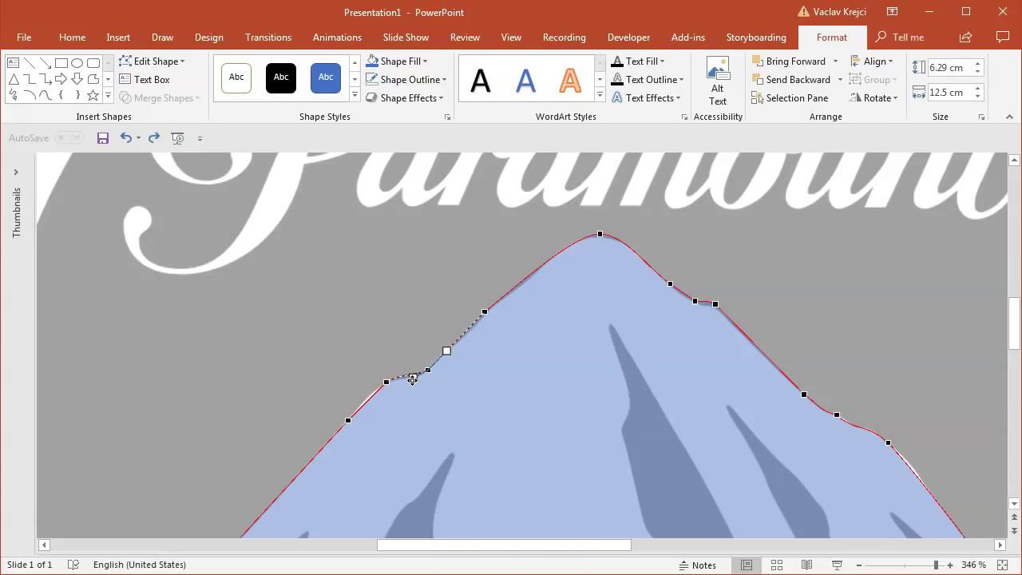
left_click_drag(483, 318, 481, 317)
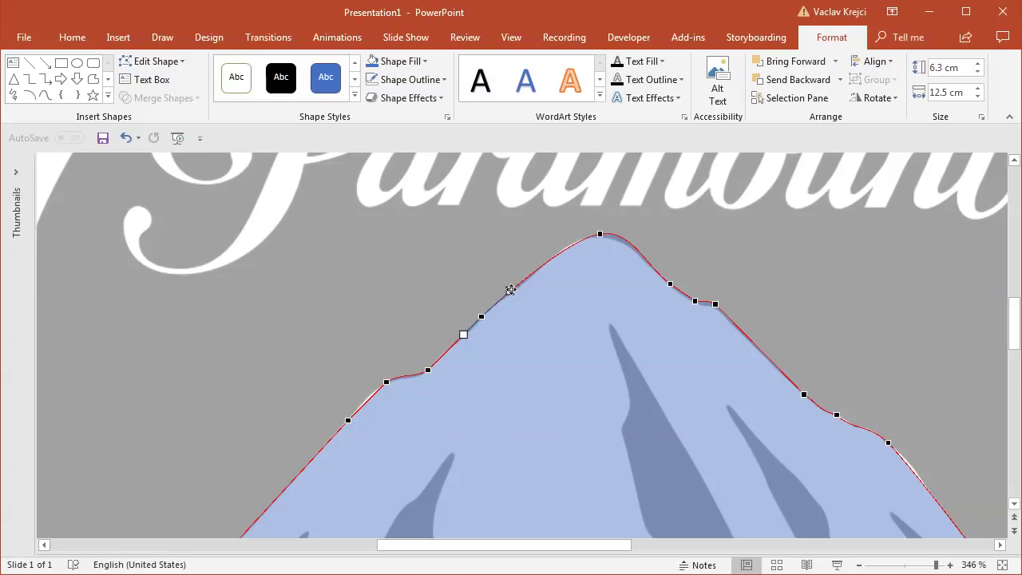
left_click_drag(600, 234, 593, 236)
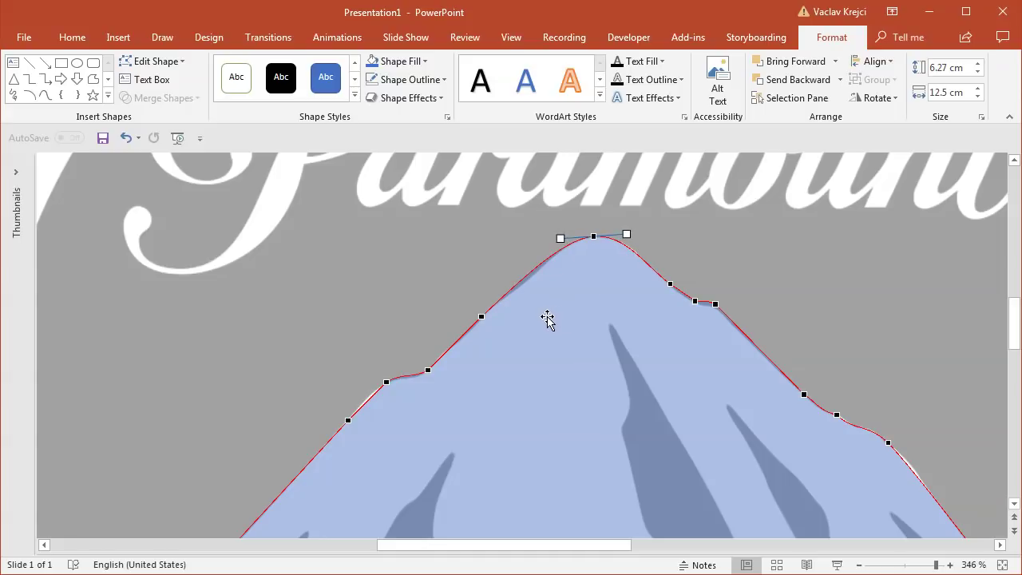
left_click(349, 420)
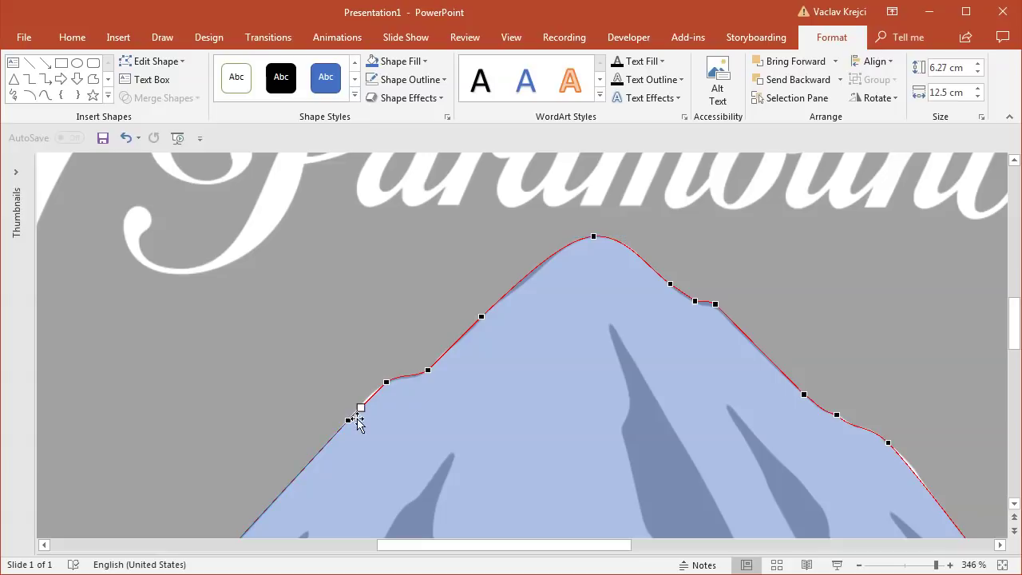
left_click_drag(360, 403, 361, 402)
Add a point on the upper left slope, widen the peak's curve, then zoom out
left_click(523, 278)
left_click_drag(525, 279, 529, 282)
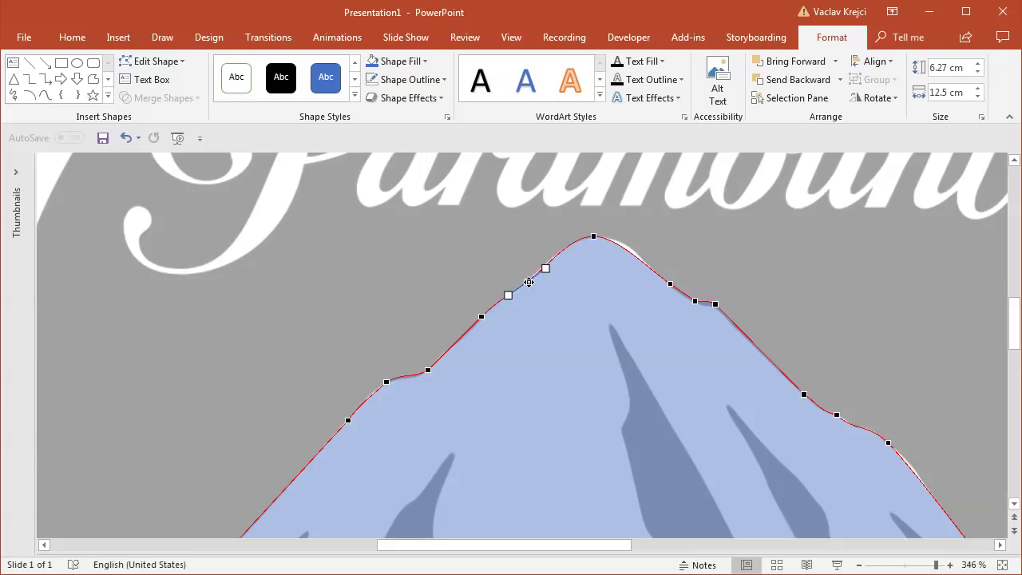
left_click(592, 235)
left_click_drag(621, 236, 634, 236)
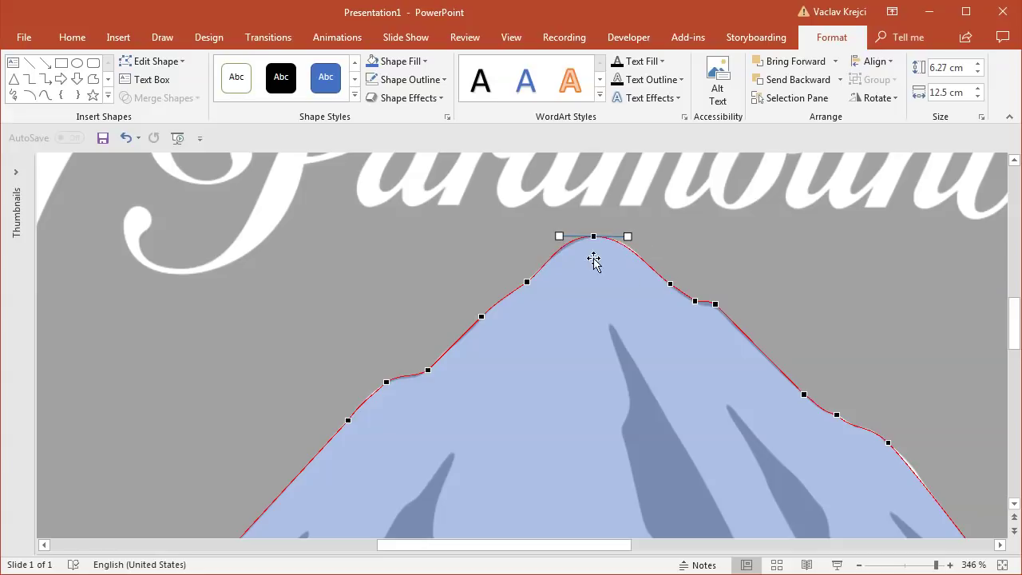
left_click(721, 258)
left_click_drag(919, 565, 908, 565)
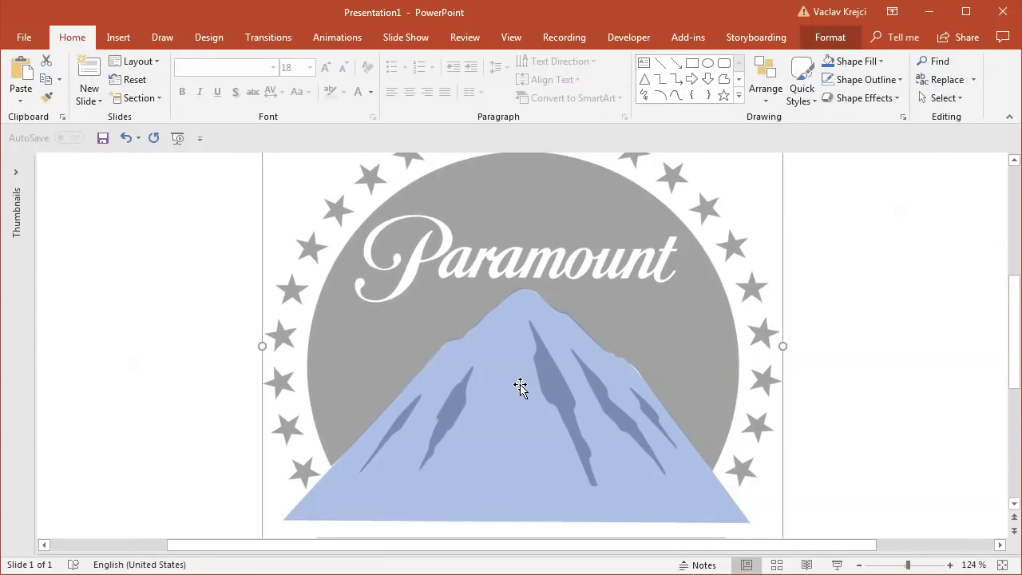
Draw an 11.55 cm Oval circle over the reference logo's grey disc
left_click_drag(563, 548, 595, 549)
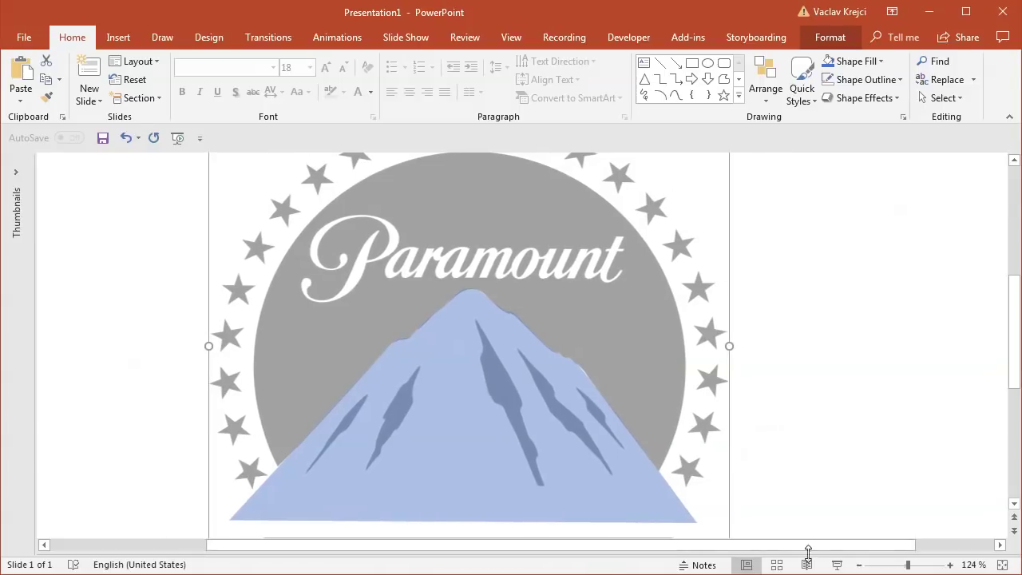
left_click_drag(782, 548, 764, 548)
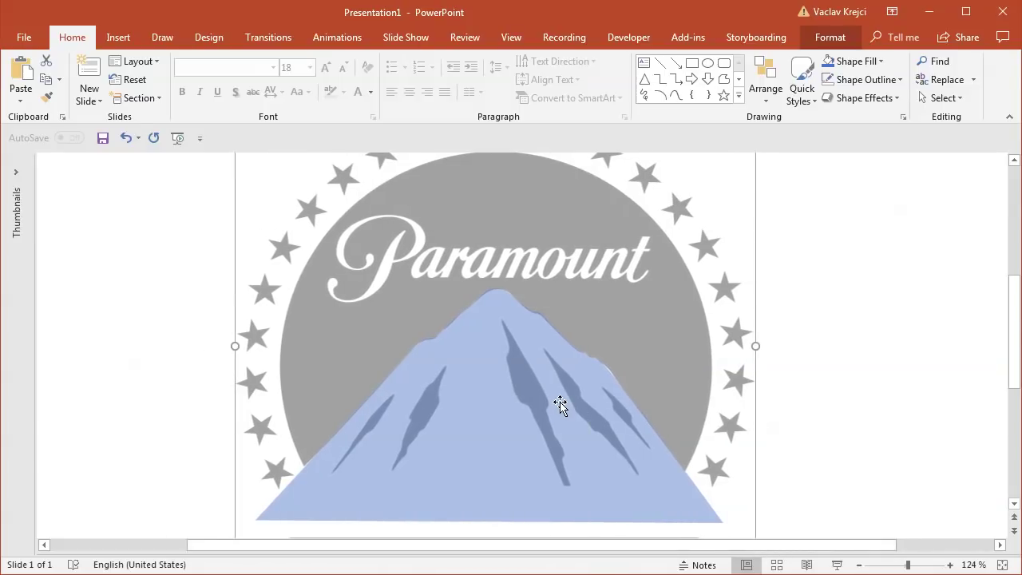
left_click_drag(903, 567, 899, 567)
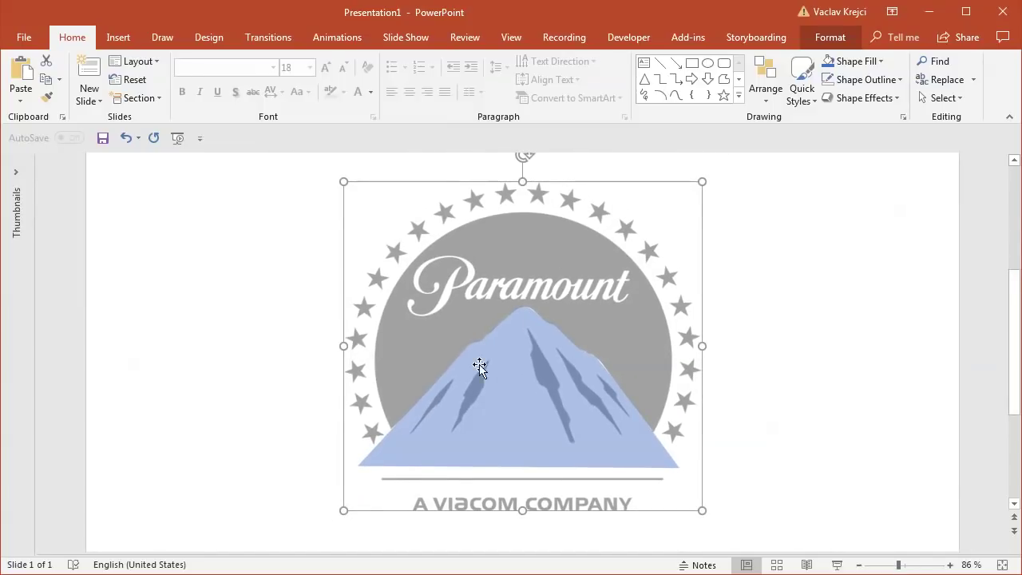
left_click(120, 36)
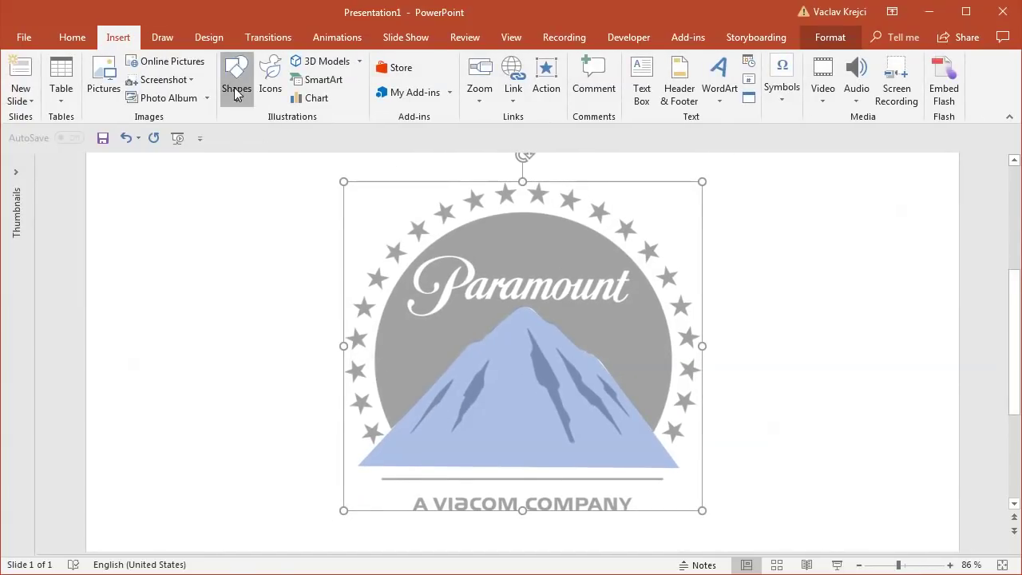
left_click(237, 80)
left_click(309, 137)
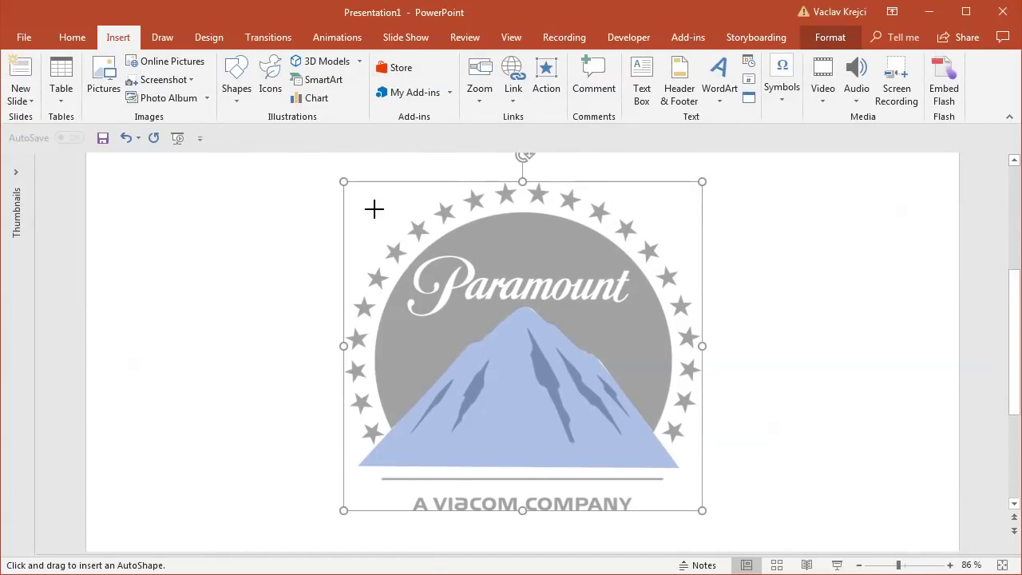
left_click_drag(371, 205, 670, 426)
left_click_drag(612, 320, 616, 327)
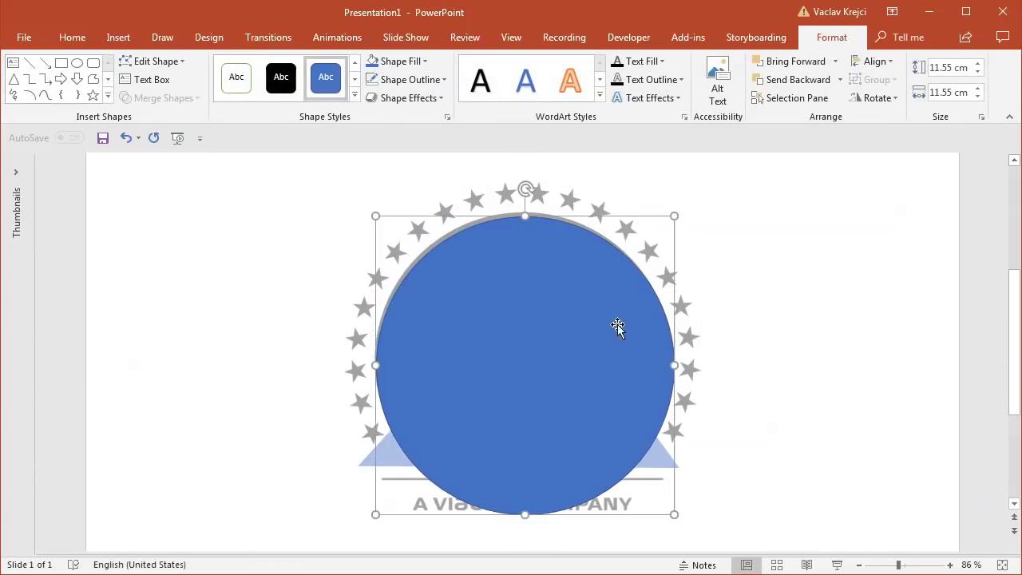
Set the circle's blue fill to 60% transparency and nudge it into line with the disc
left_click(398, 61)
left_click(431, 254)
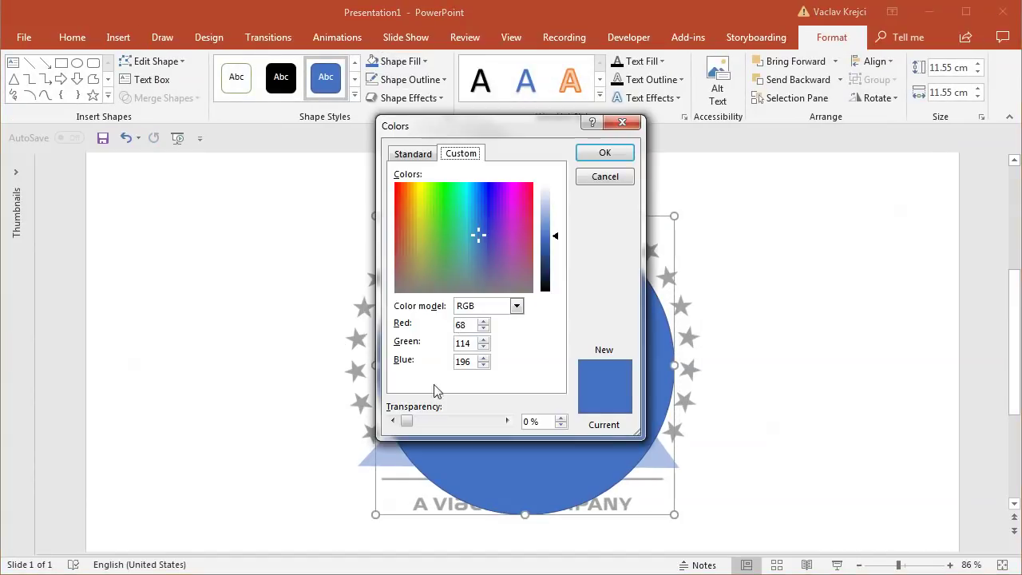
left_click_drag(403, 421, 459, 421)
left_click(605, 153)
key("Up")
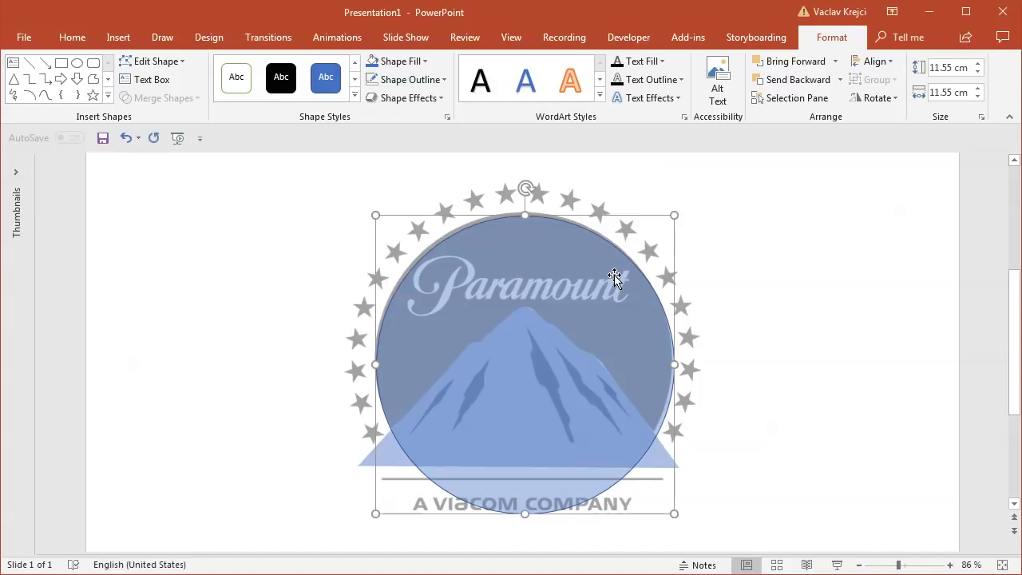
key("Left")
key("Up")
key("Up")
left_click(729, 328)
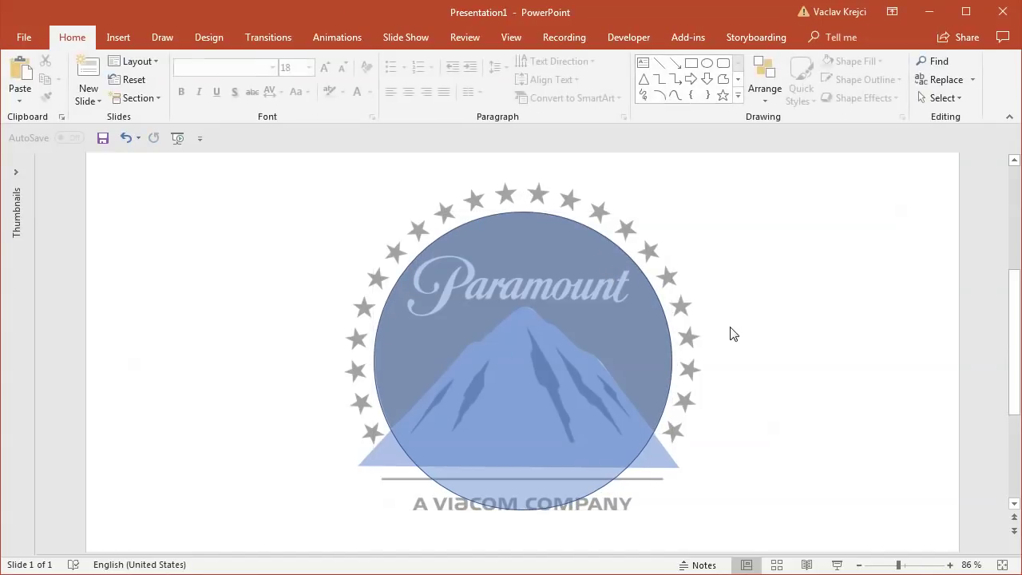
left_click(555, 307)
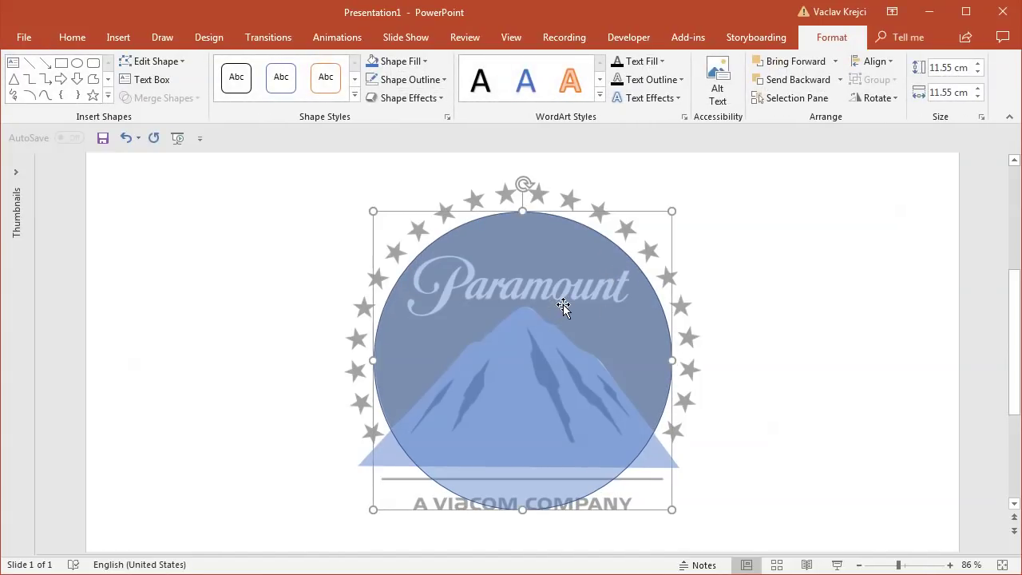
Subtract the mountain shape from the blue circle
left_click(649, 462, "shift")
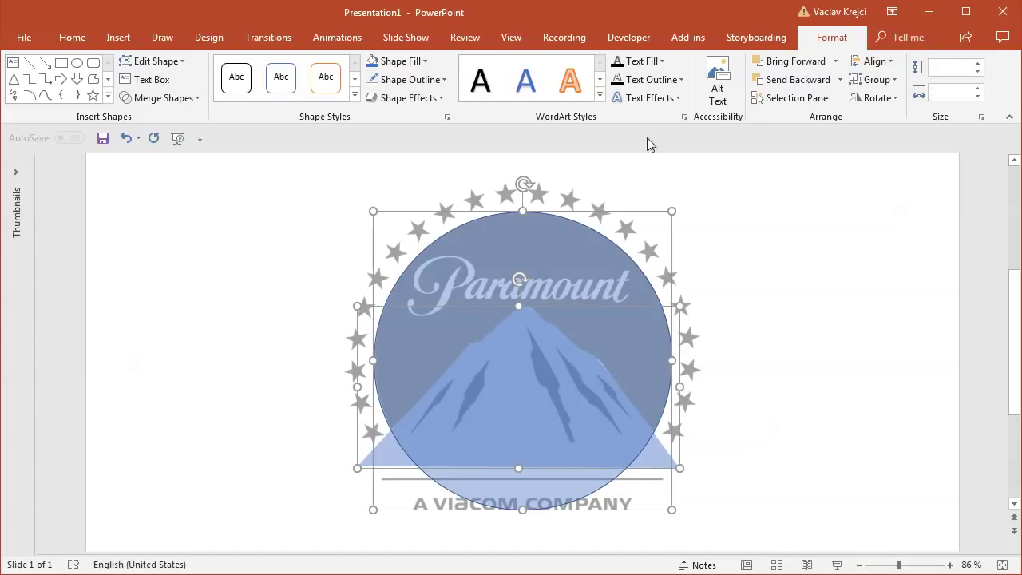
left_click(159, 97)
left_click(163, 197)
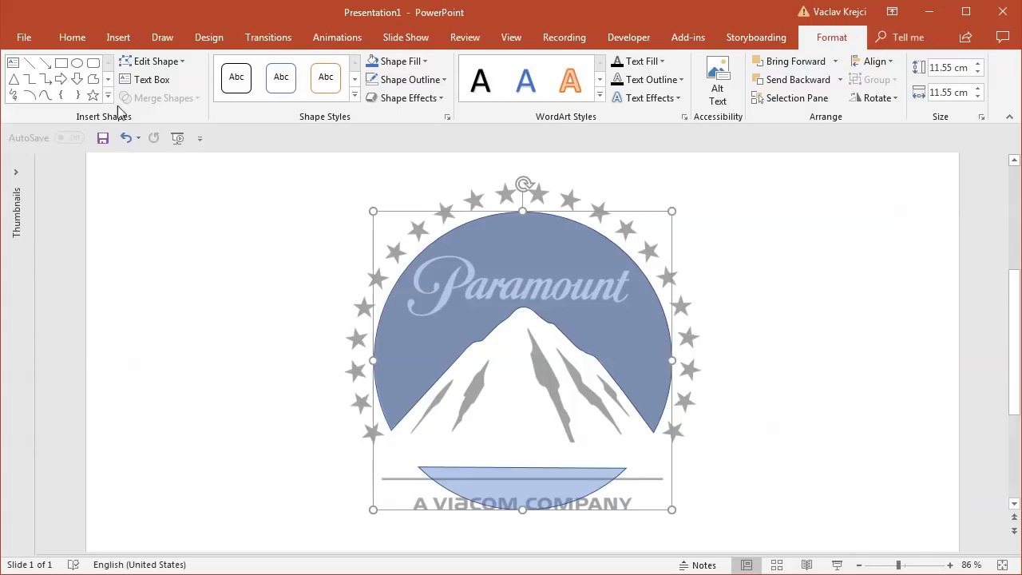
Trim the circle's bottom flat by subtracting a rectangle, leaving an 11.55 × 8.56 cm backdrop
left_click(61, 62)
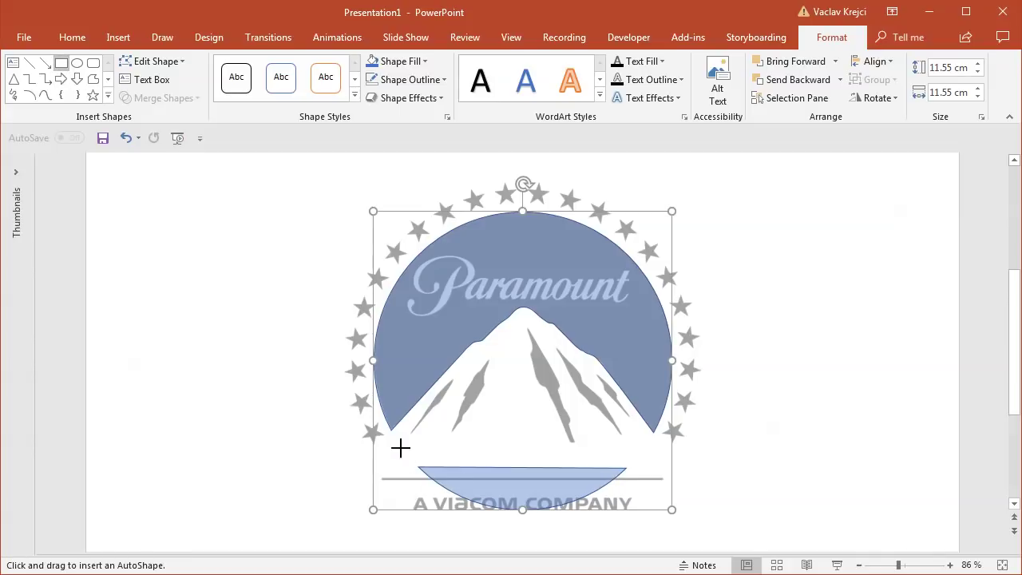
left_click_drag(400, 448, 643, 525)
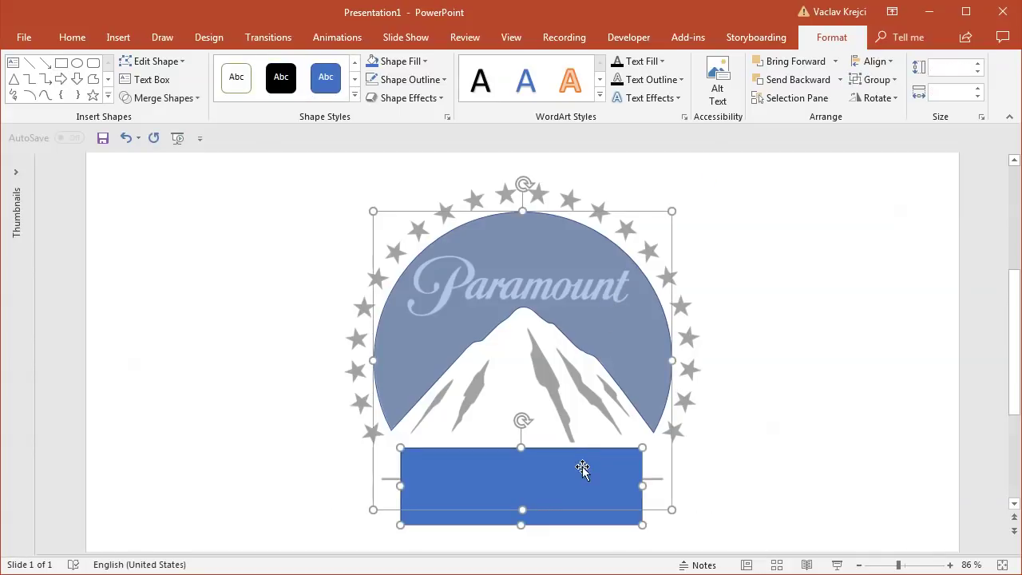
left_click(164, 97)
left_click(169, 197)
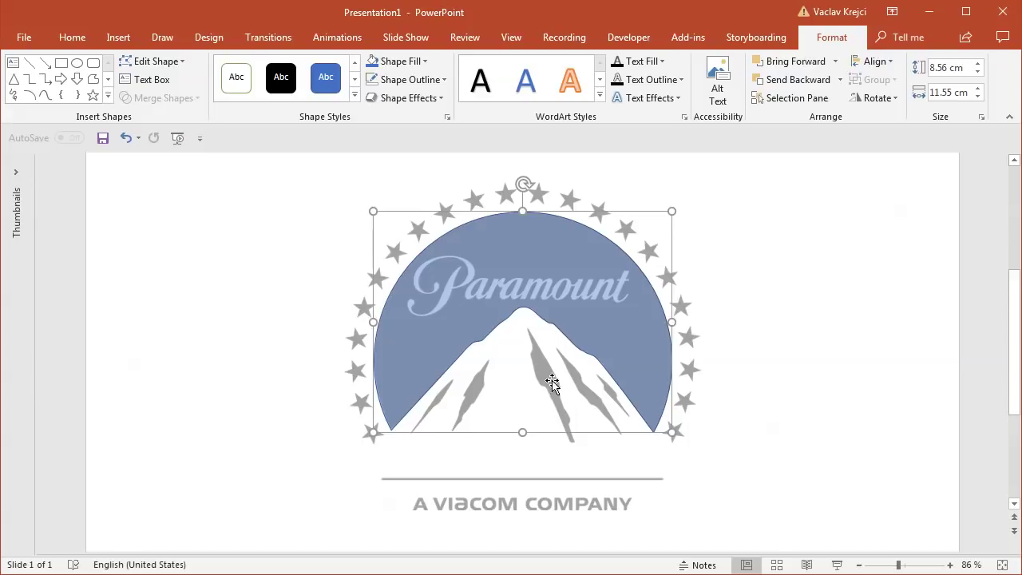
Zoom in to about 220% on the mountain's grey streaks
left_click_drag(907, 567, 917, 564)
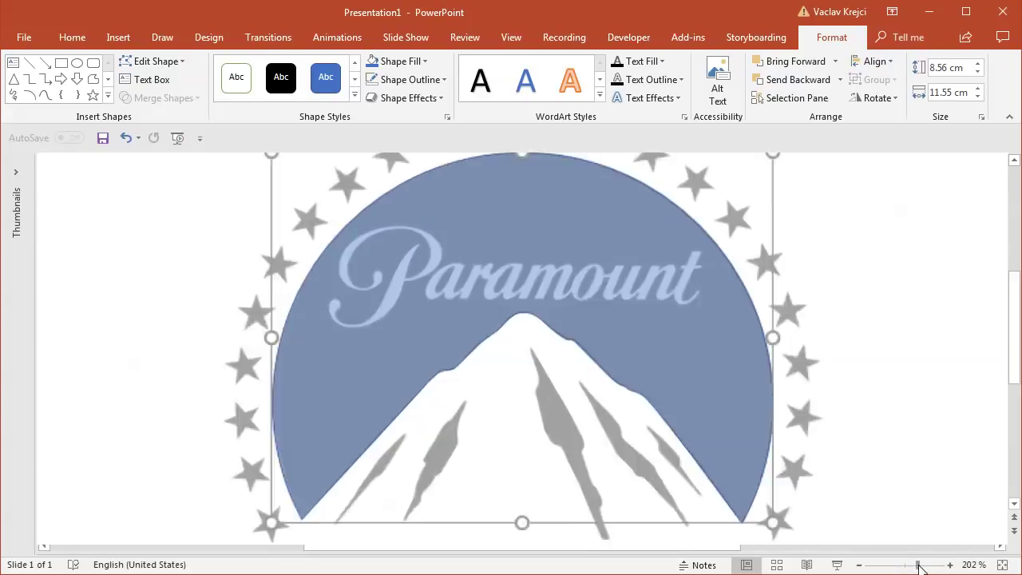
scroll(1016, 375, "down", 3)
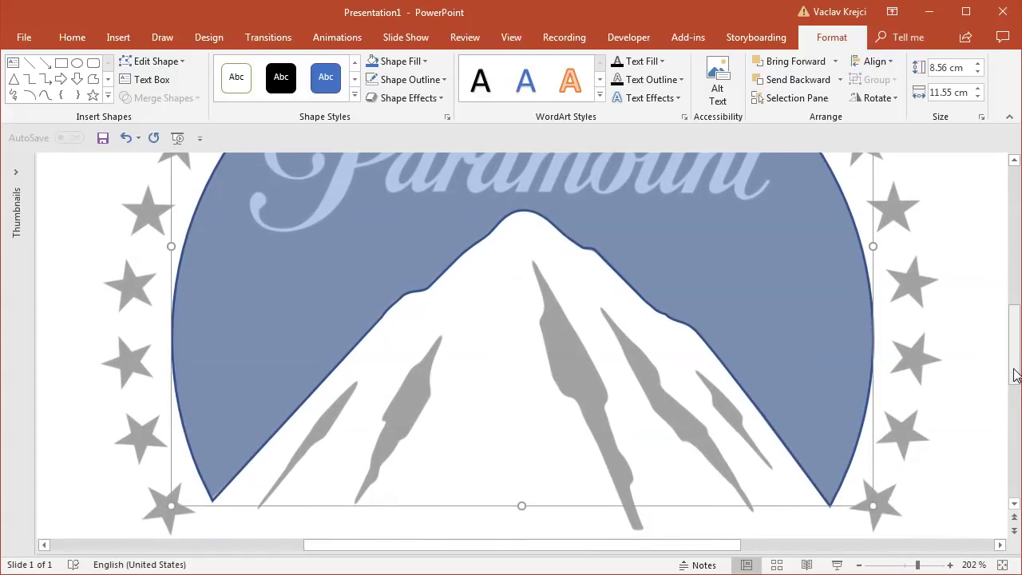
left_click(950, 565)
left_click_drag(1018, 336, 1018, 380)
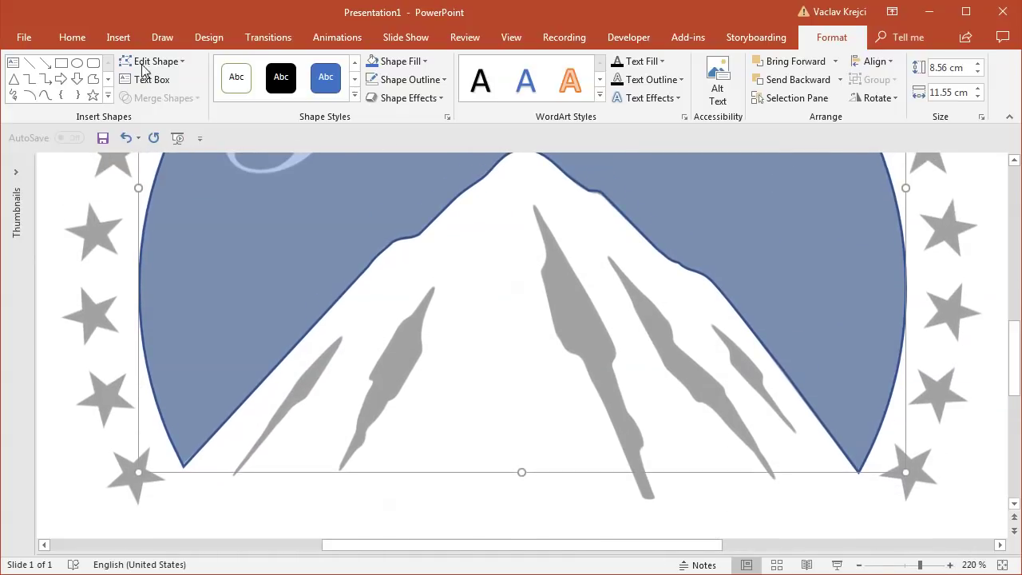
Draw a trial Curve shape on the mountain, then delete it
left_click(118, 37)
left_click(236, 80)
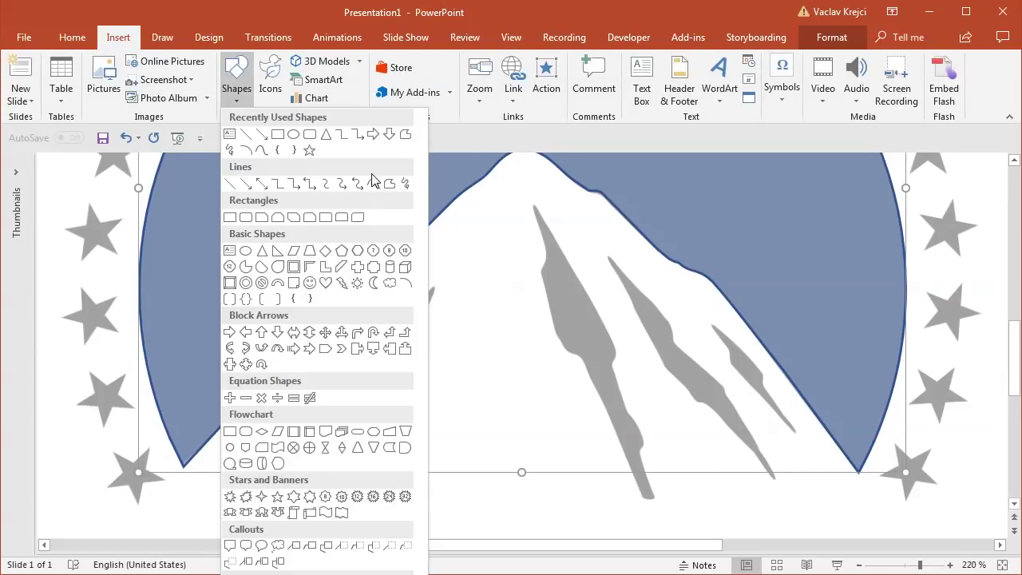
left_click(373, 183)
left_click(449, 299)
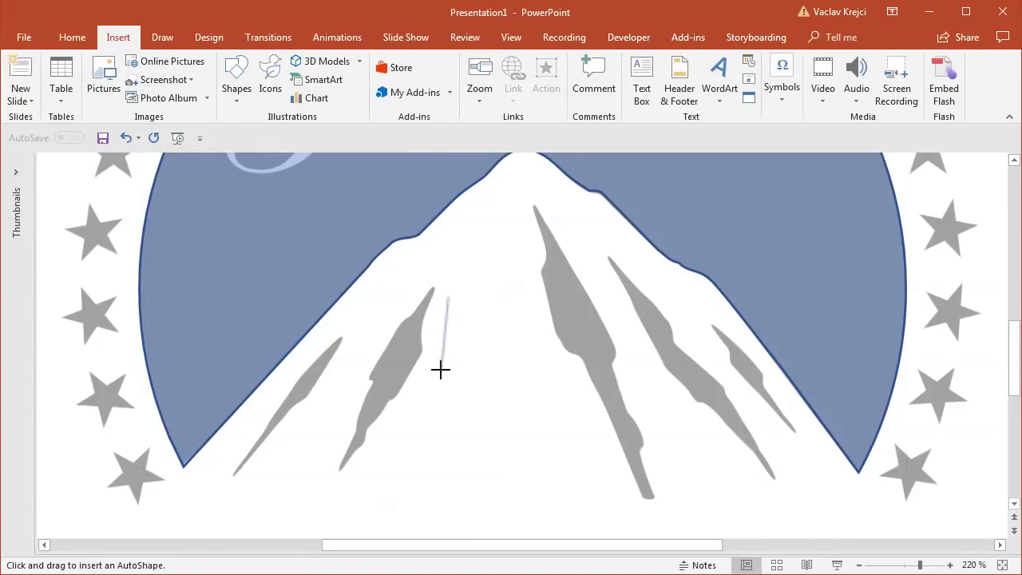
mouse_move(441, 369)
left_mouse_down()
mouse_move(532, 431)
mouse_move(577, 338)
mouse_move(518, 263)
mouse_move(452, 283)
left_mouse_up()
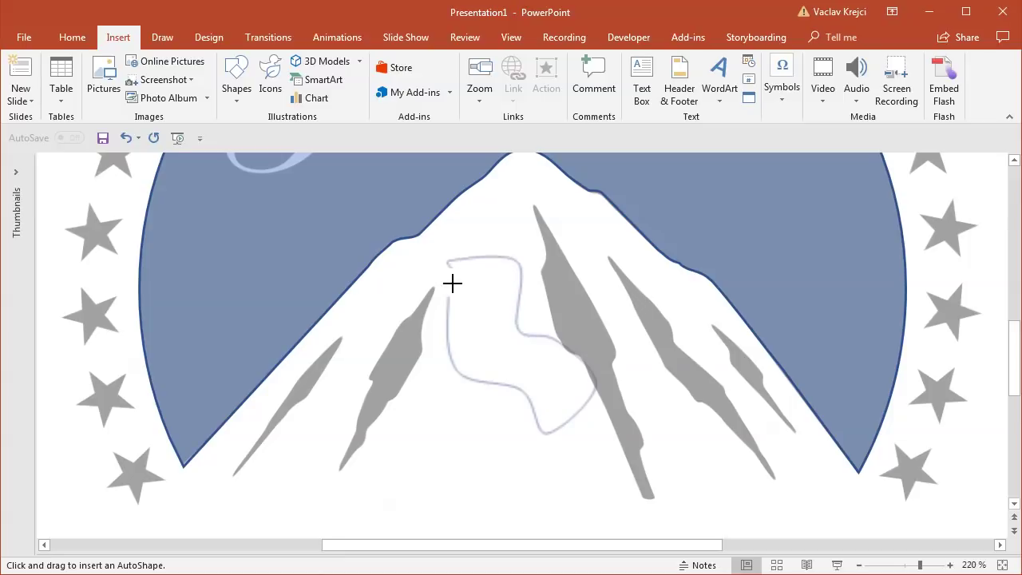
left_click(450, 298)
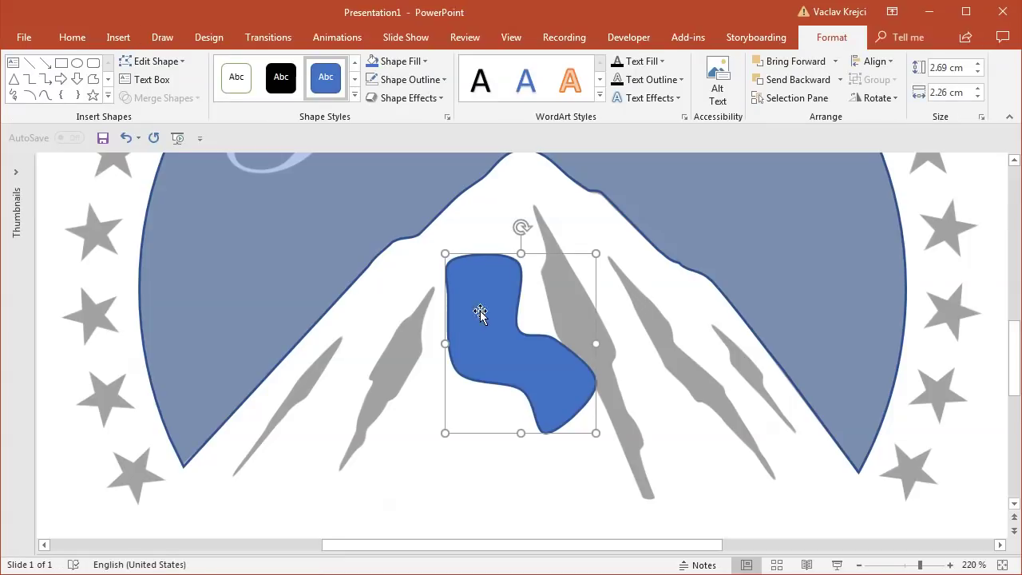
key("Delete")
Trace the central grey streak with the Curve tool into a closed 4.55 × 1.86 cm shape
left_click(126, 38)
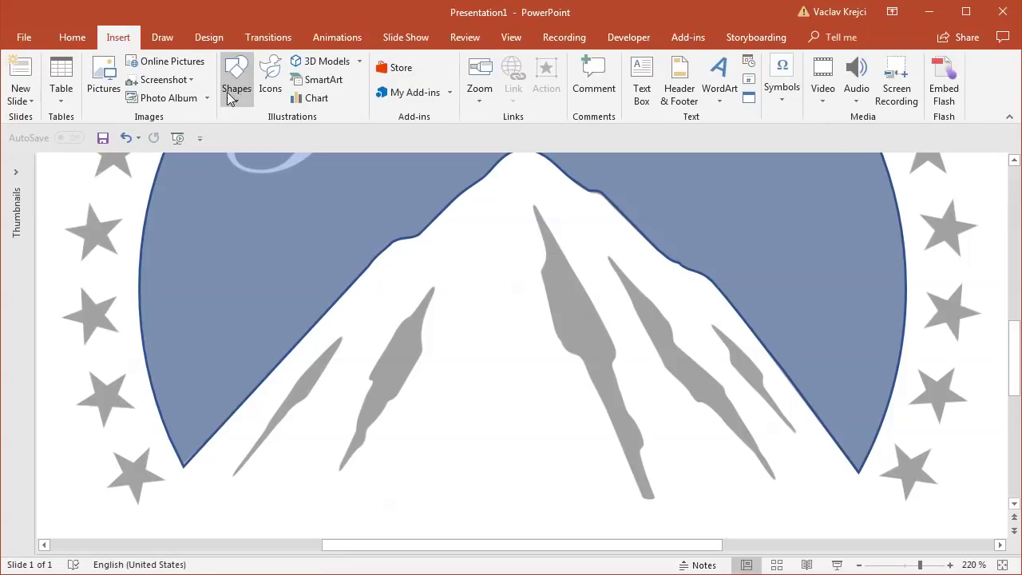
left_click(237, 87)
left_click(371, 182)
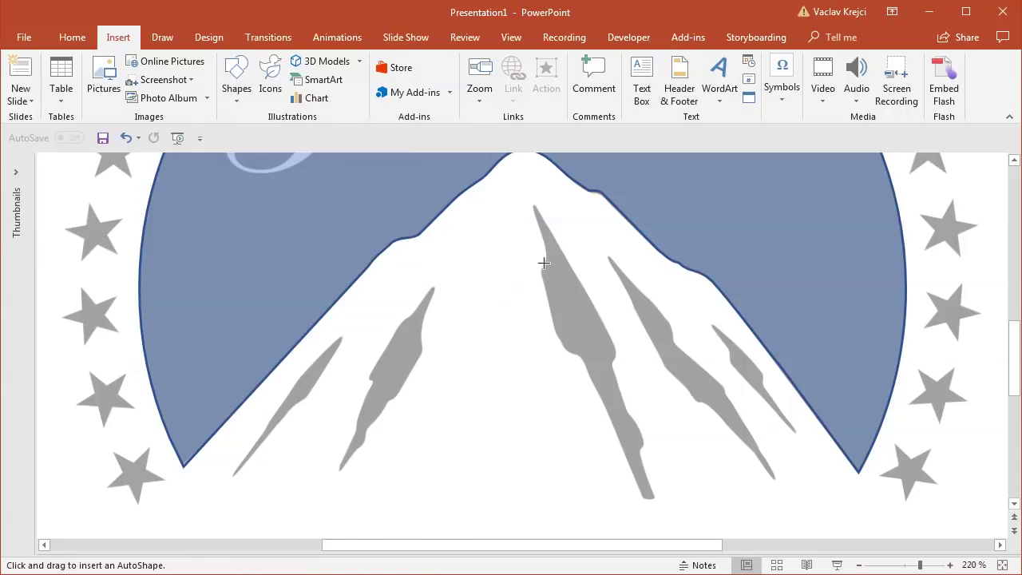
left_click(532, 205)
left_click(613, 366)
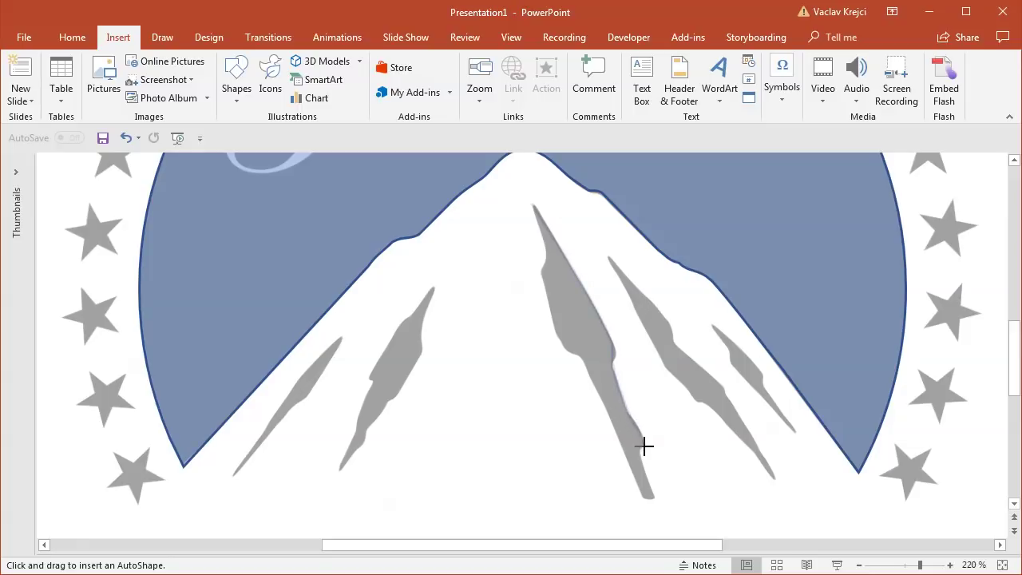
left_click(644, 501)
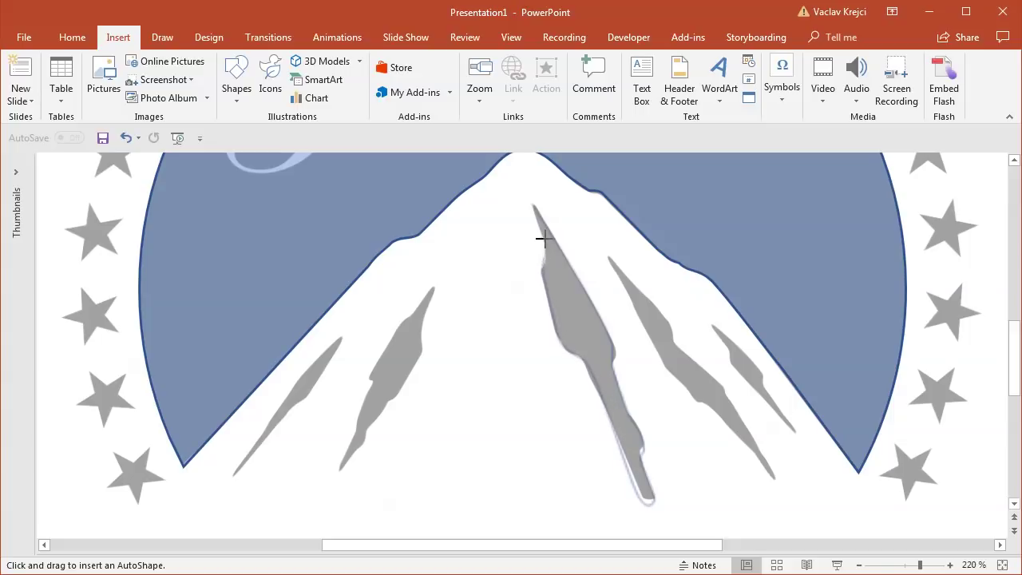
left_click(535, 212)
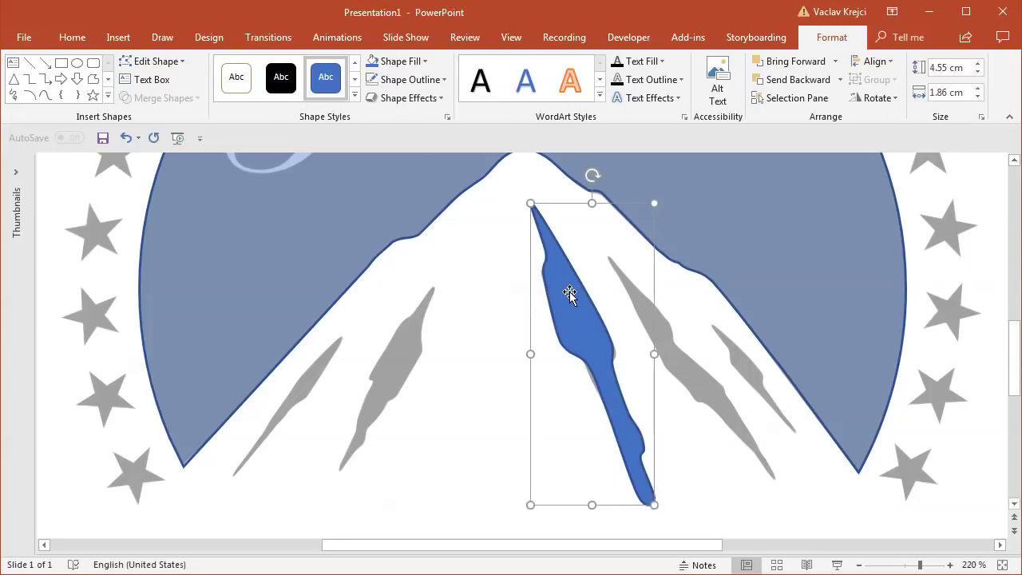
left_click_drag(621, 546, 663, 546)
Trace the next grey streak to the right with a Freeform shape
left_click(136, 37)
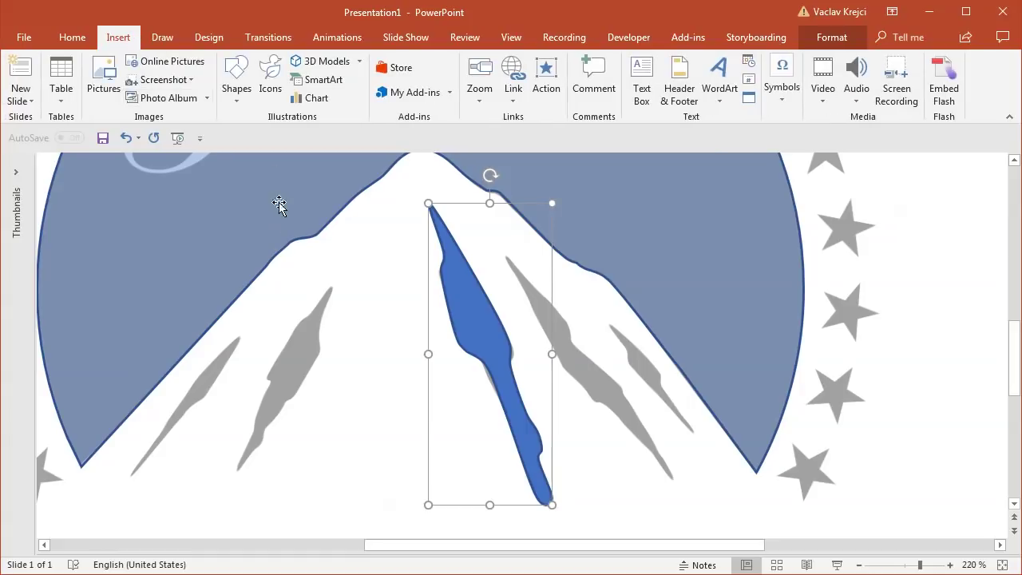
left_click(243, 95)
left_click(384, 186)
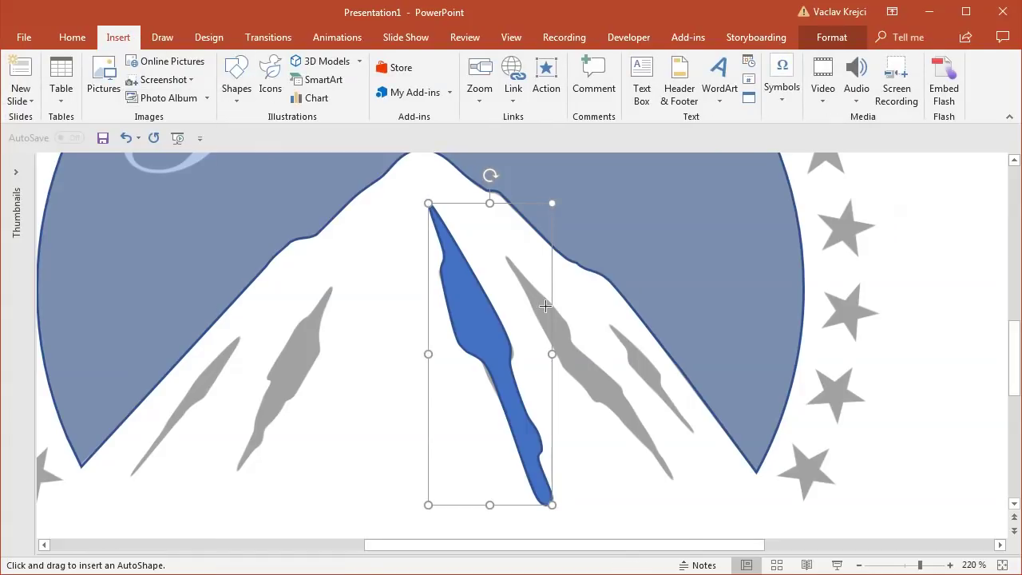
left_click(506, 260)
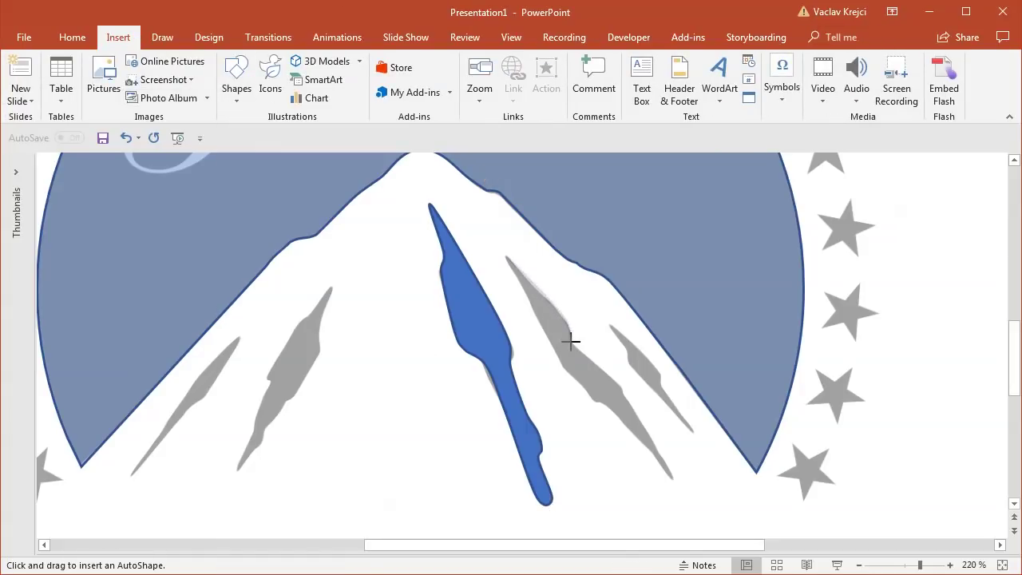
mouse_move(571, 341)
left_mouse_down()
mouse_move(626, 387)
mouse_move(666, 462)
mouse_move(572, 376)
mouse_move(507, 263)
left_mouse_up()
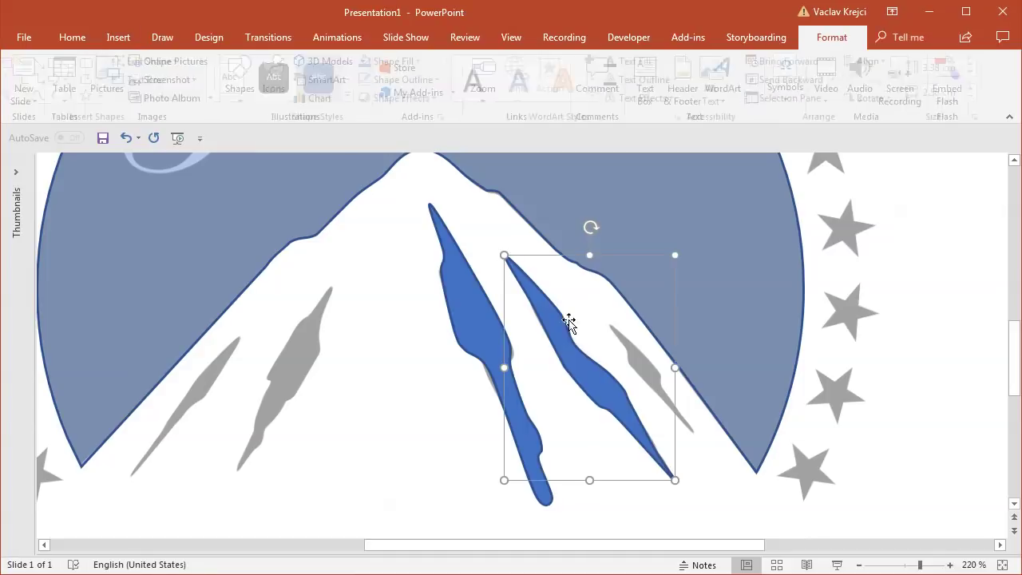
Cover the small rightmost grey streak with a 1.66 × 1.28 cm Curve shape
left_click(118, 37)
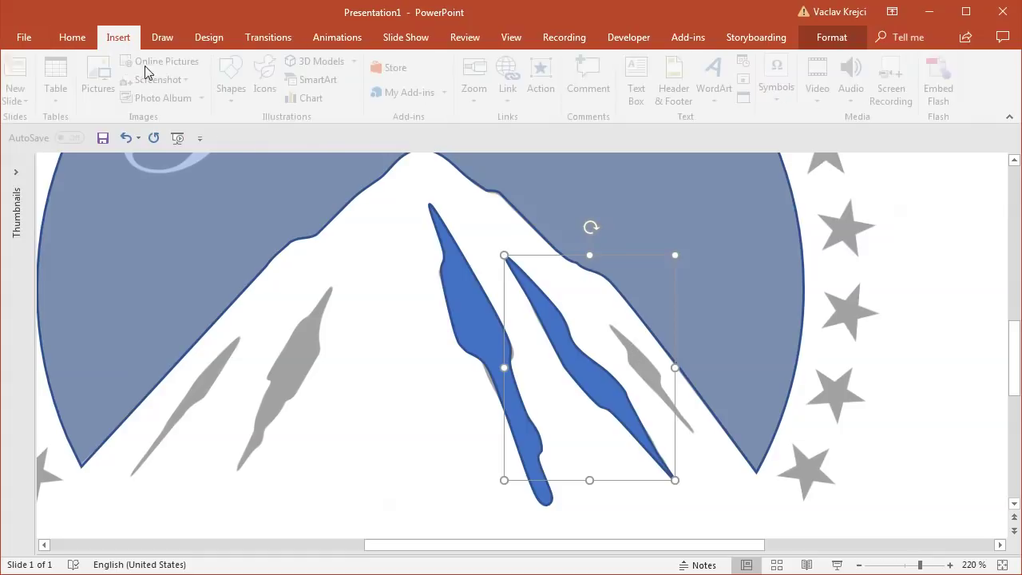
left_click(239, 89)
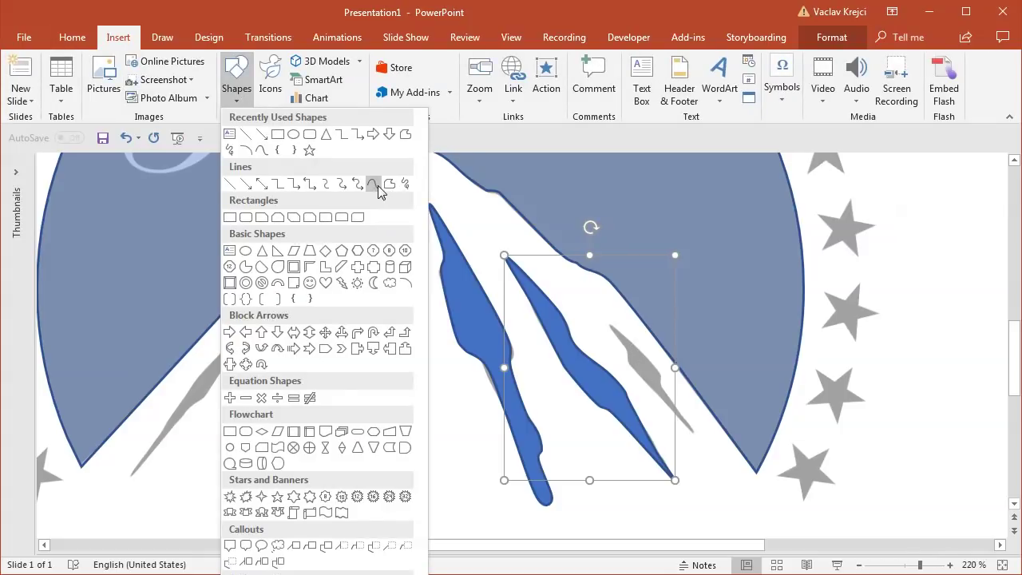
left_click(379, 185)
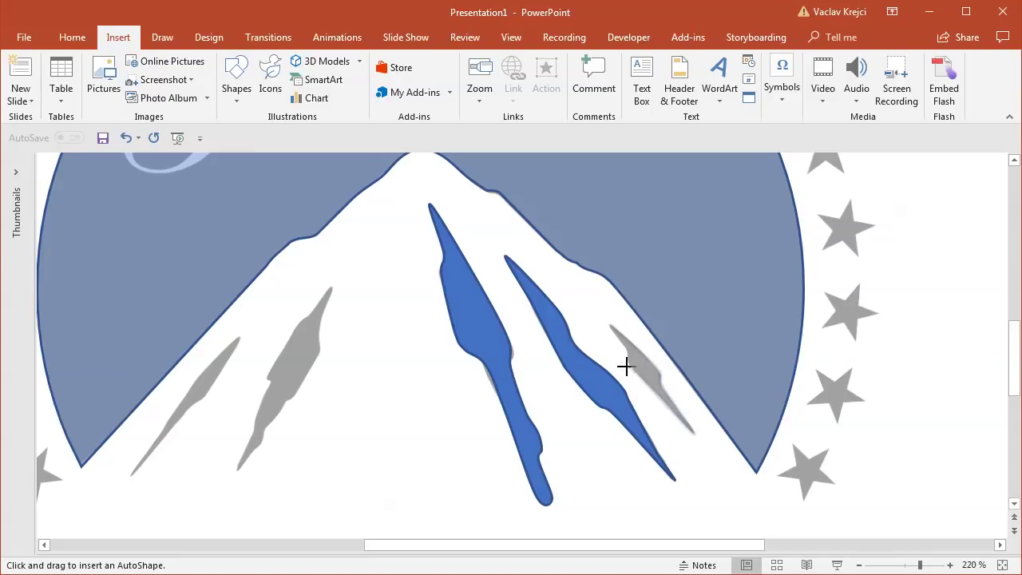
left_click(612, 329)
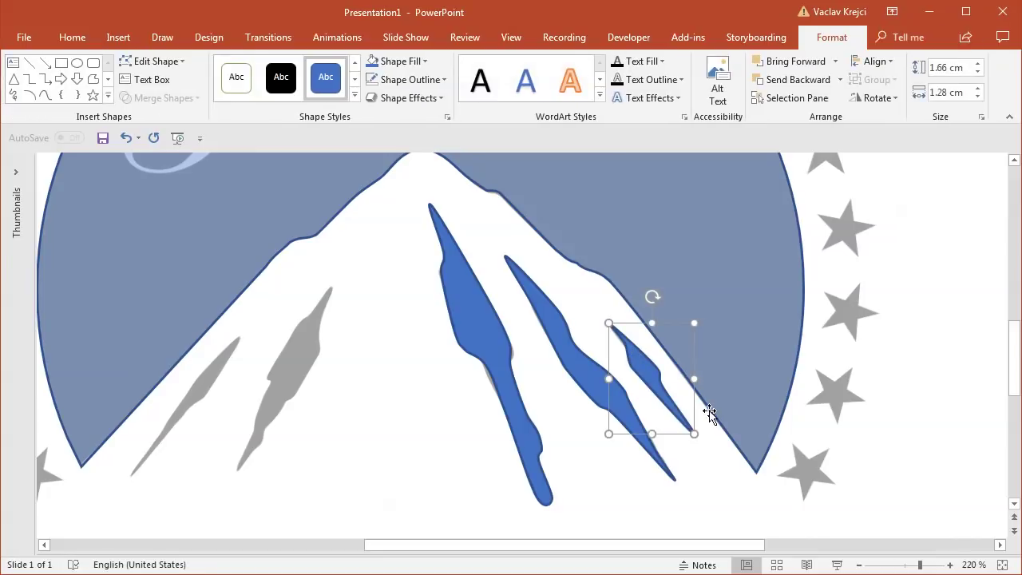
left_click_drag(593, 550, 533, 548)
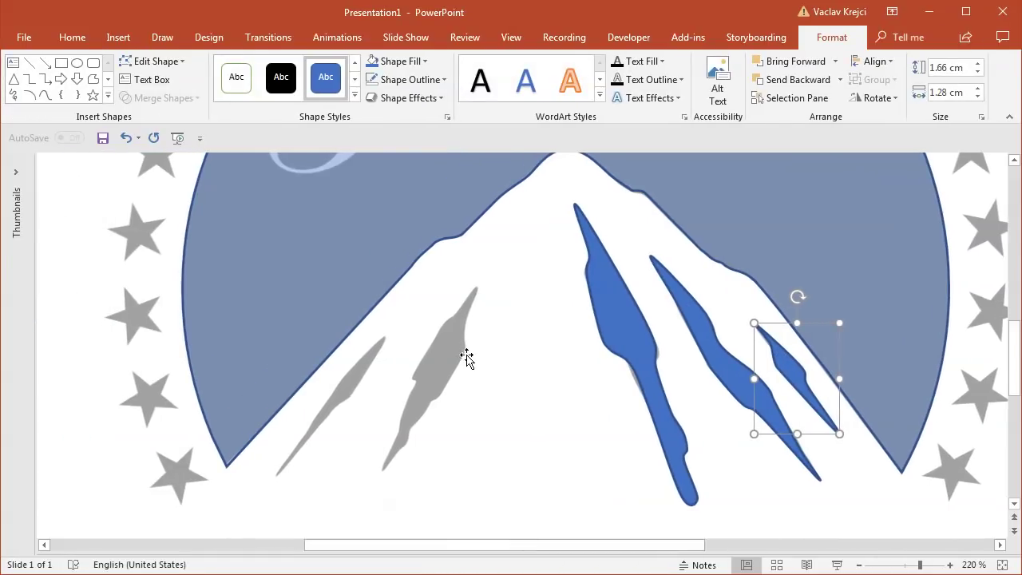
Trace a blue curved shape over a grey streak on the mountain's left slope
left_click(118, 38)
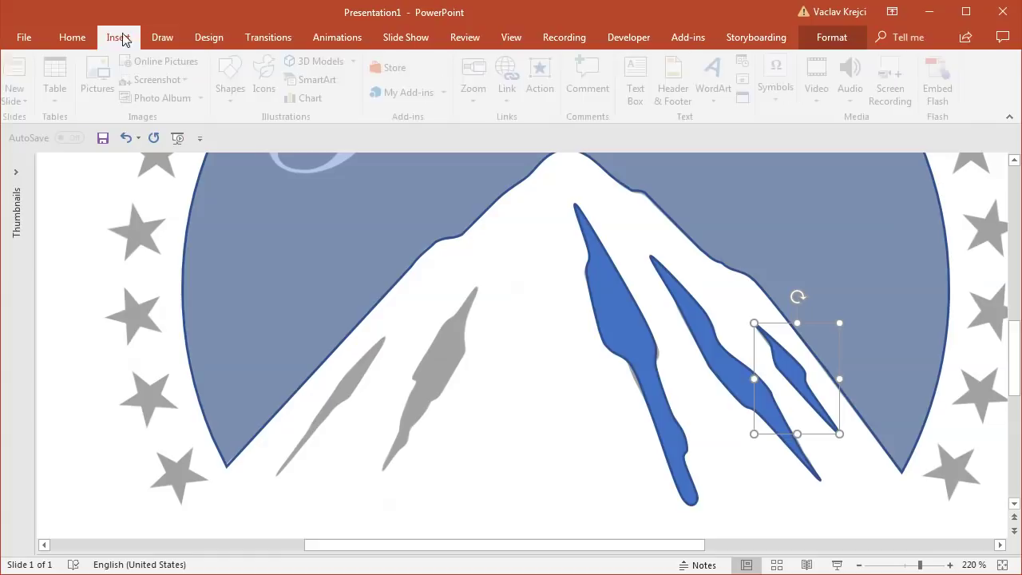
left_click(236, 80)
left_click(361, 186)
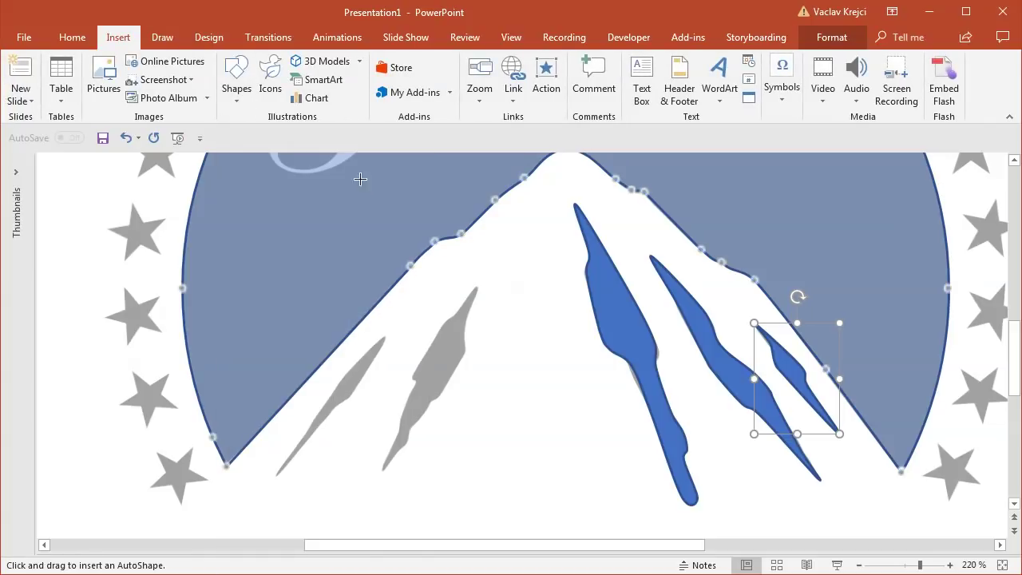
left_click(236, 95)
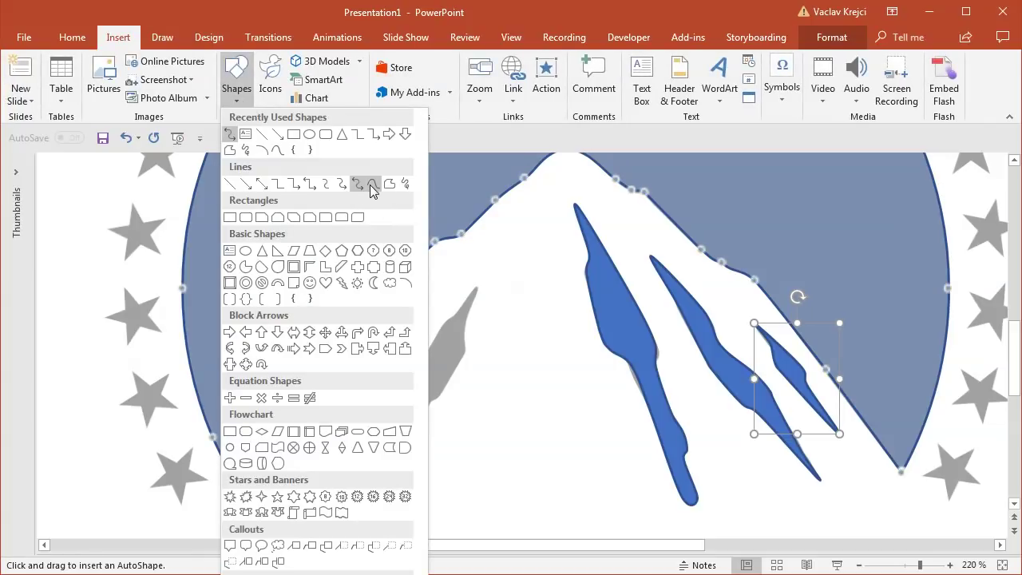
left_click(372, 186)
left_click(476, 292)
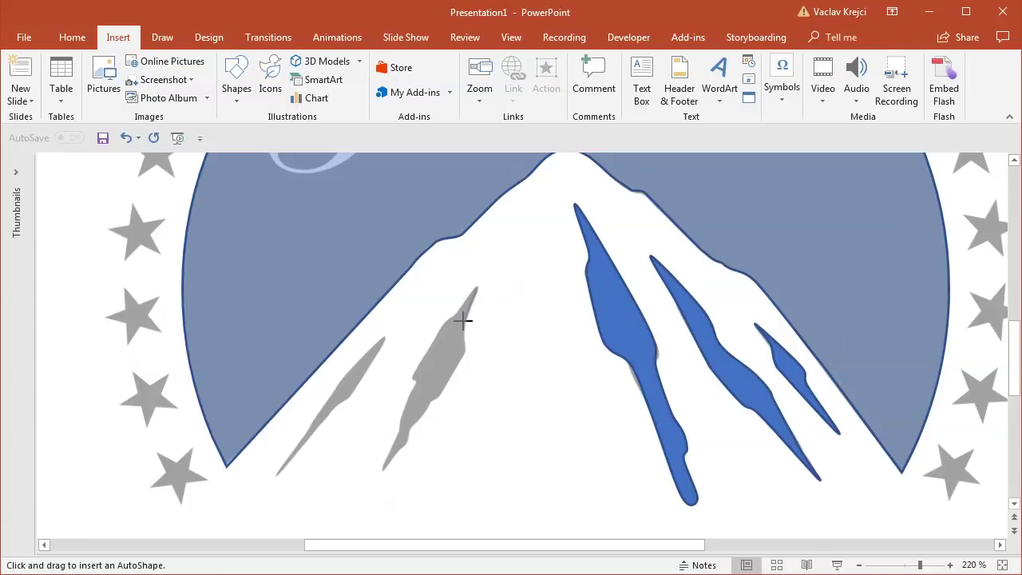
left_click(468, 351)
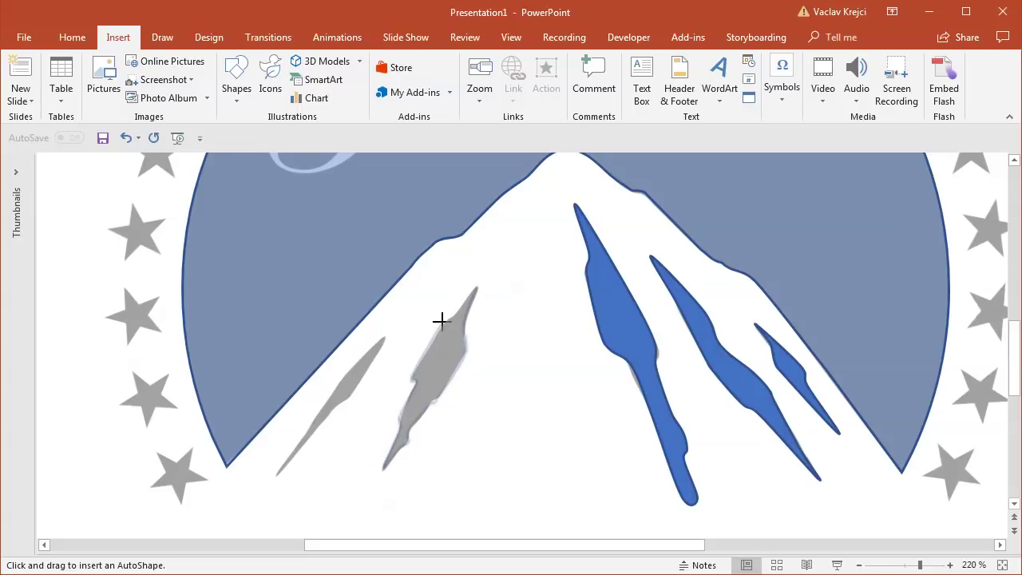
left_click(475, 289)
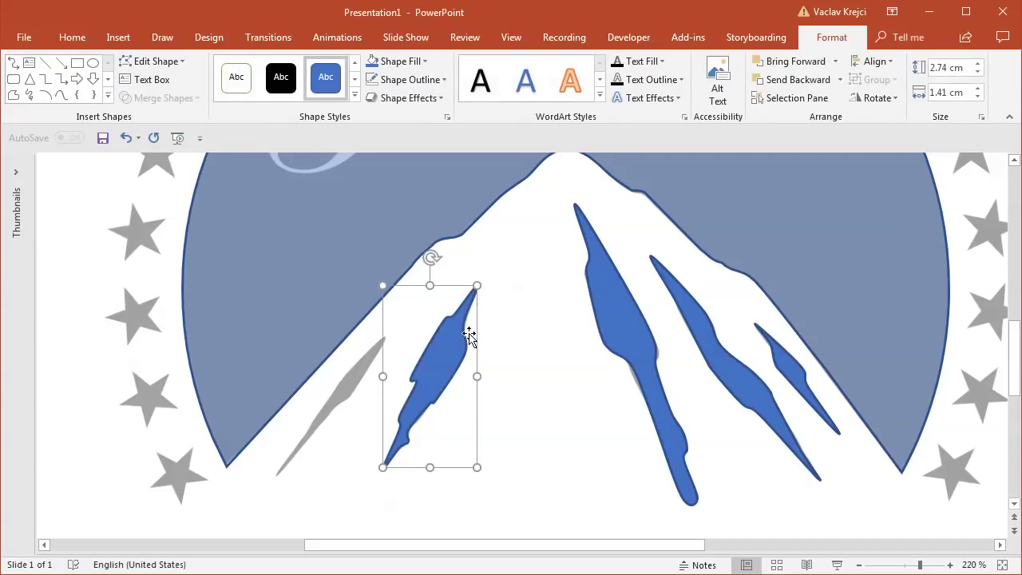
Trace another blue curve, 2.03 × 1.61 cm, over the leftmost grey streak
scroll(927, 565, "up", 6)
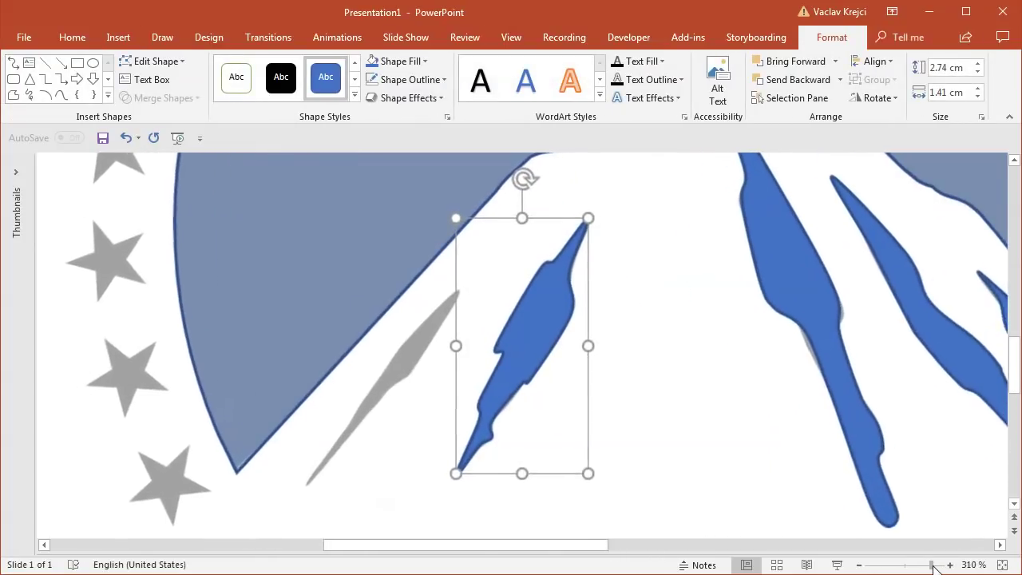
left_click_drag(456, 544, 440, 544)
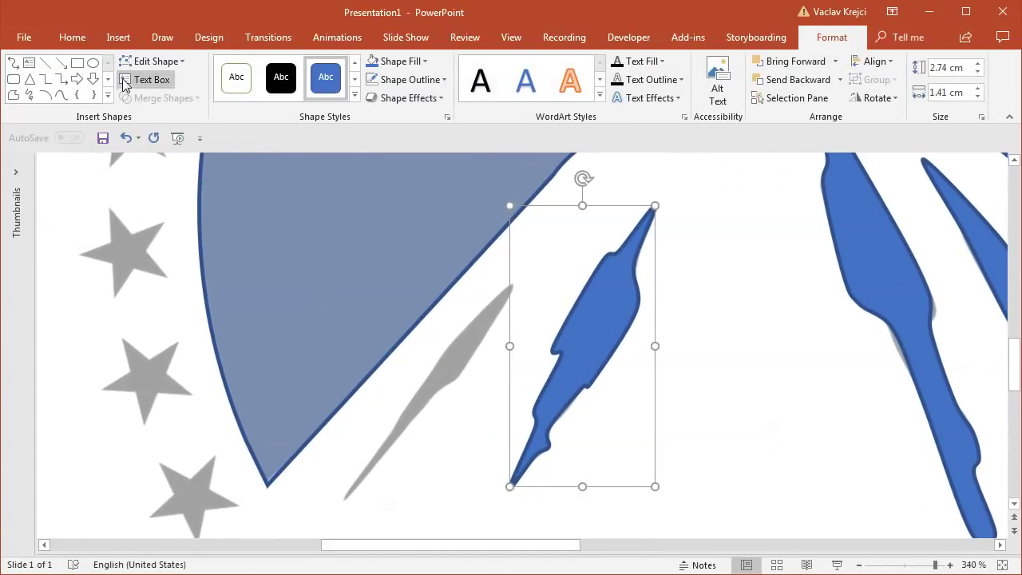
left_click(118, 38)
left_click(237, 80)
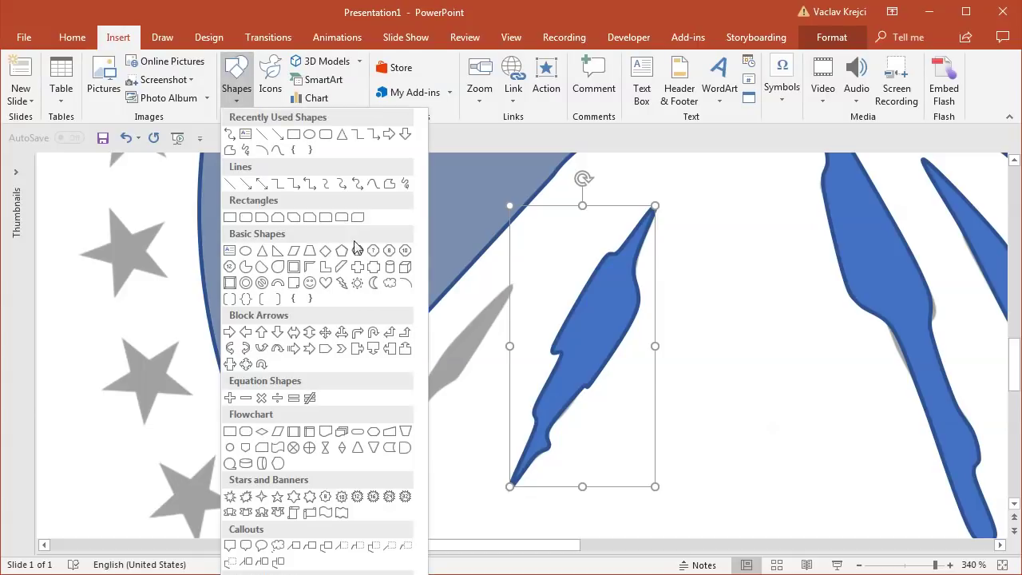
left_click(372, 183)
left_click(513, 285)
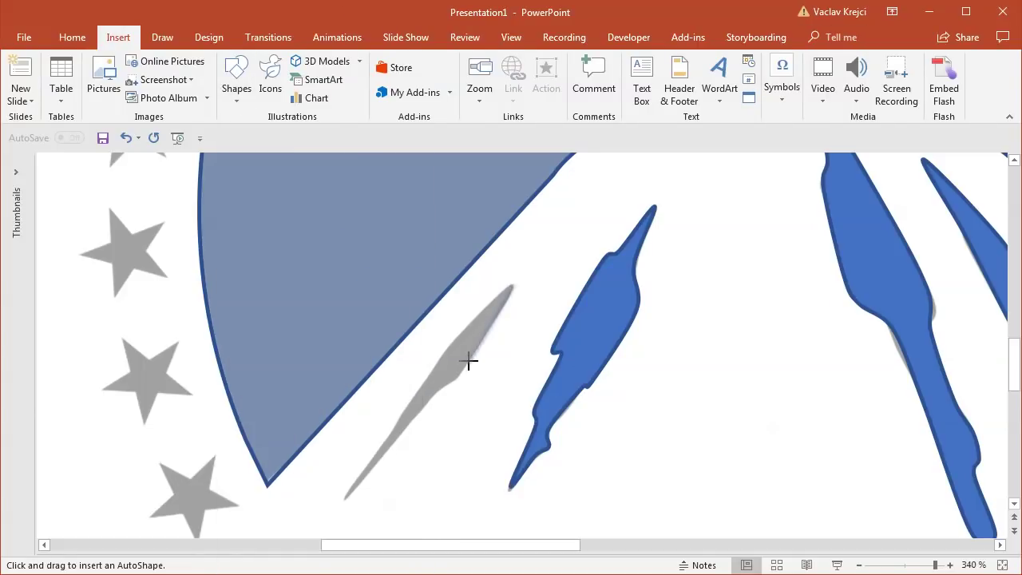
left_click(342, 499)
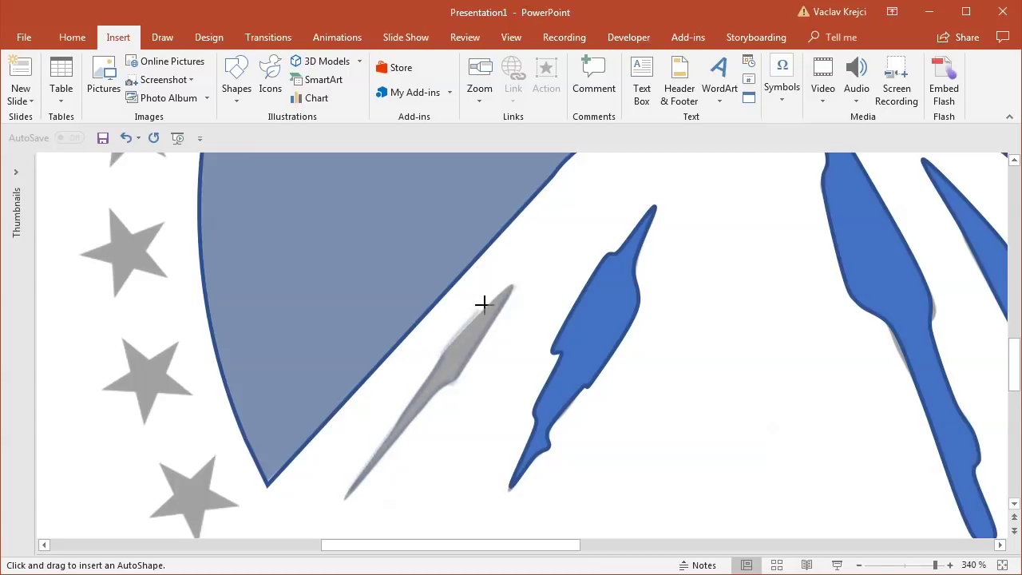
left_click(513, 288)
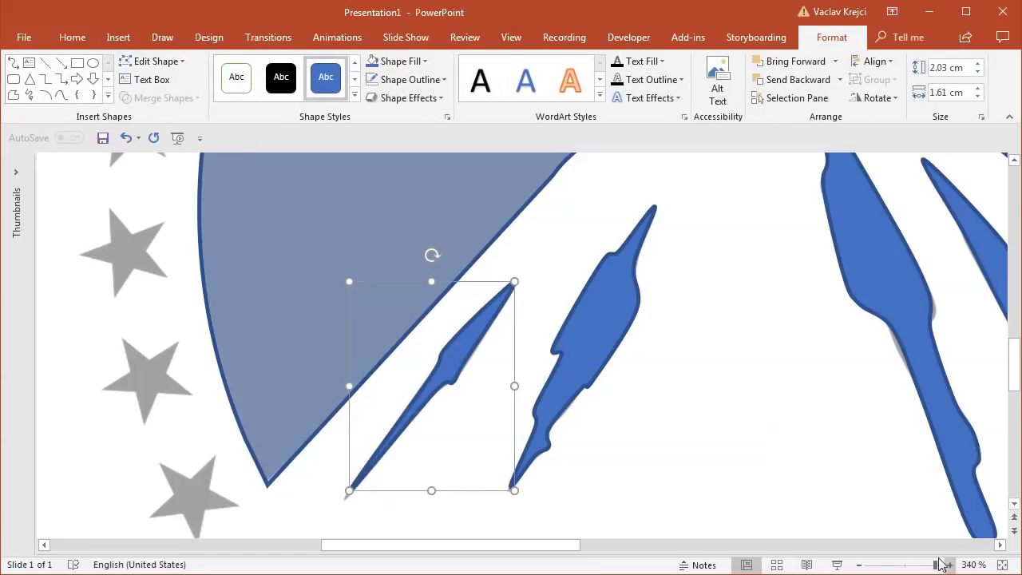
left_click_drag(936, 564, 904, 565)
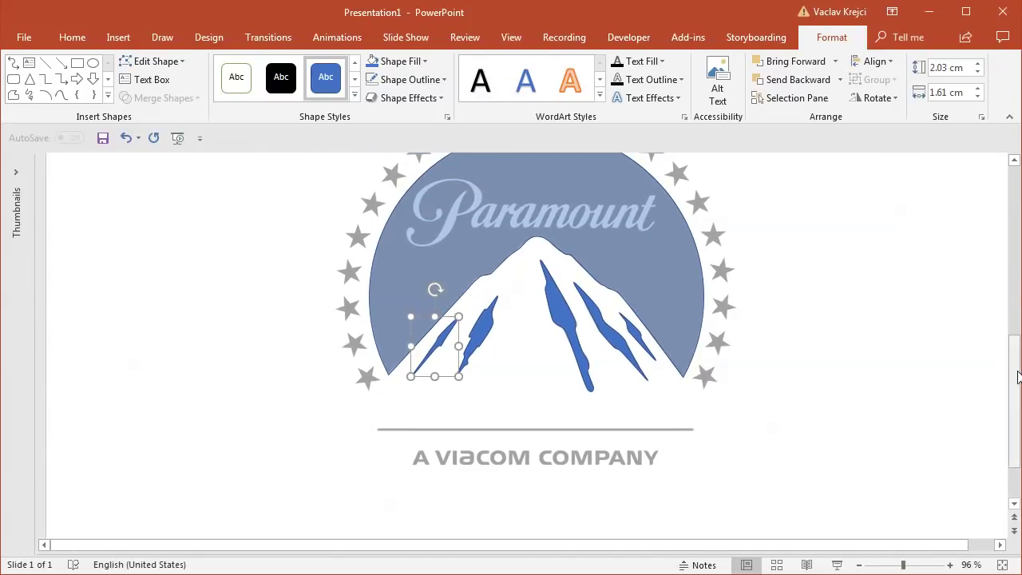
Draw a small blue five-point star over the top grey star of the ring
scroll(1014, 376, "up", 1)
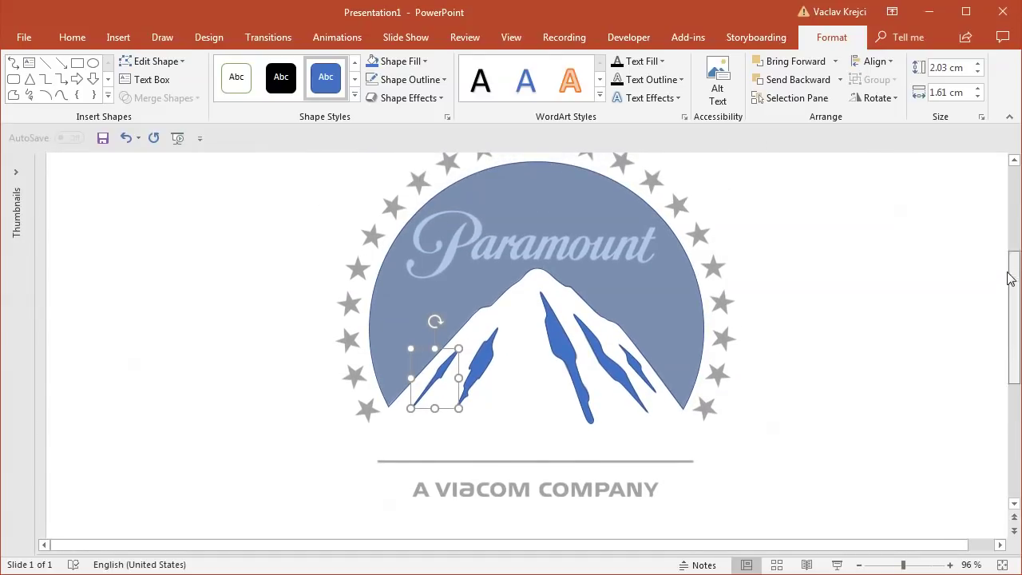
scroll(1012, 351, "up", 2)
left_click_drag(903, 564, 941, 566)
left_click_drag(552, 546, 651, 548)
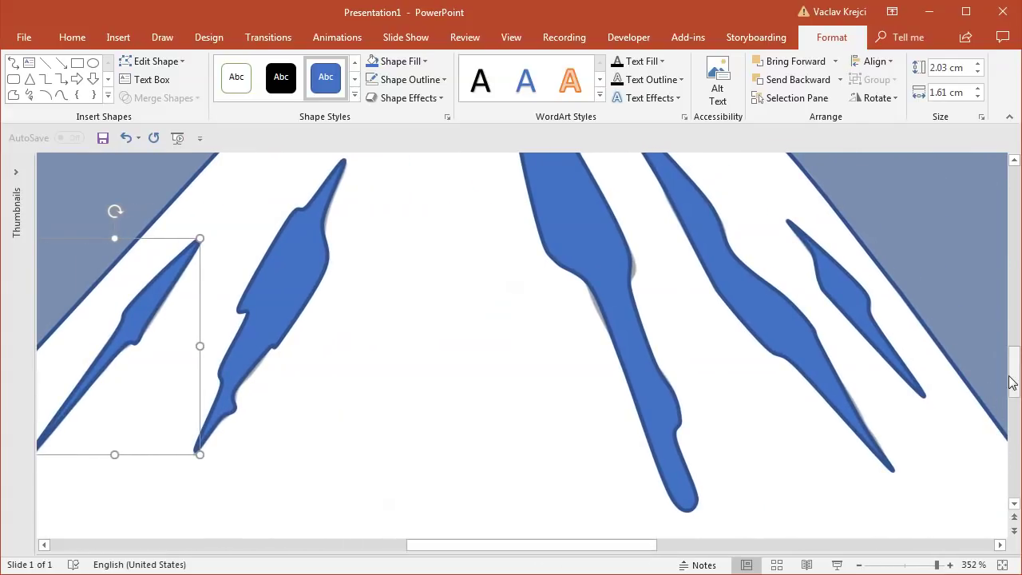
left_click_drag(1013, 376, 1013, 236)
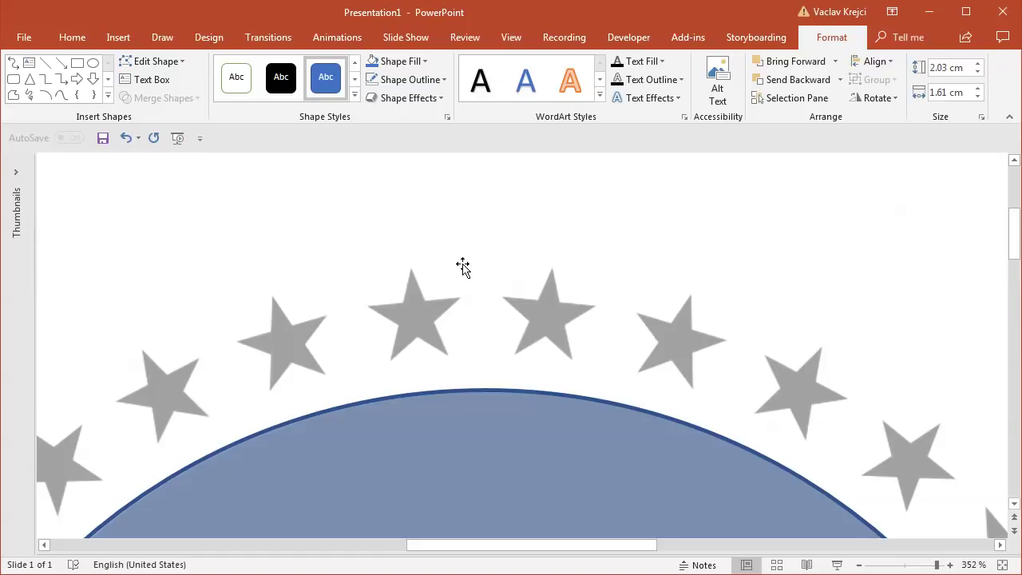
left_click(118, 38)
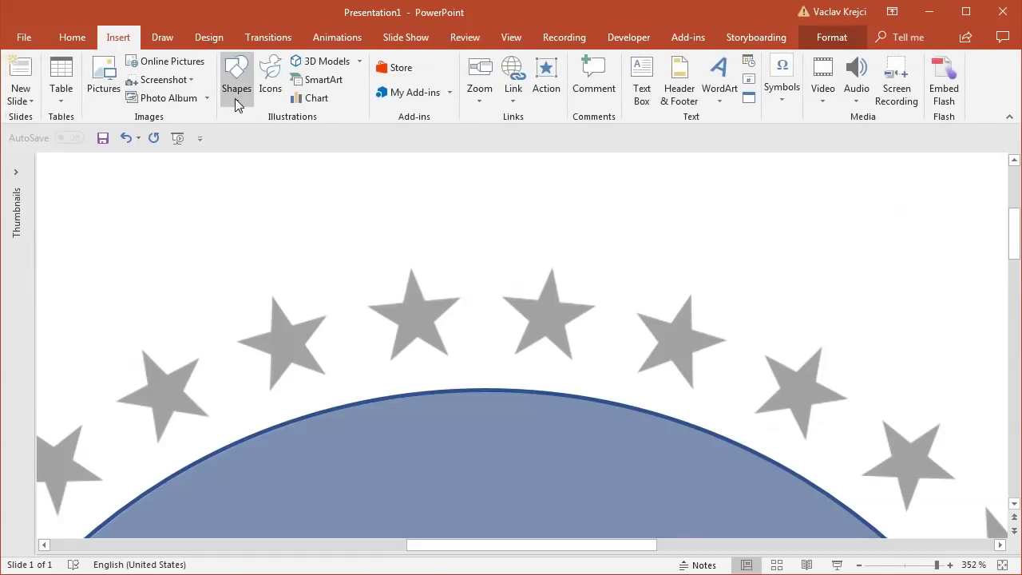
left_click(237, 92)
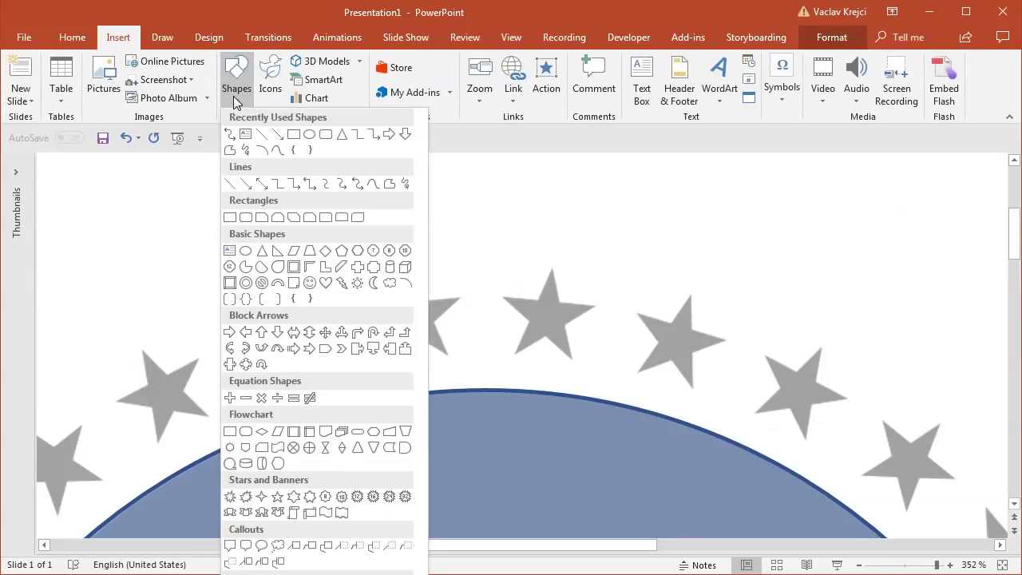
left_click(278, 498)
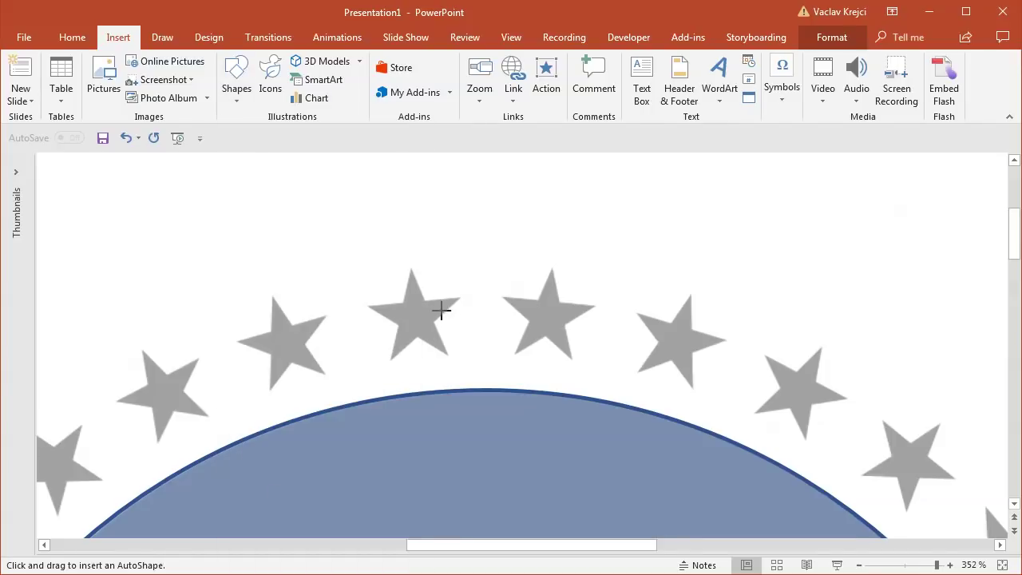
left_click_drag(442, 310, 461, 351)
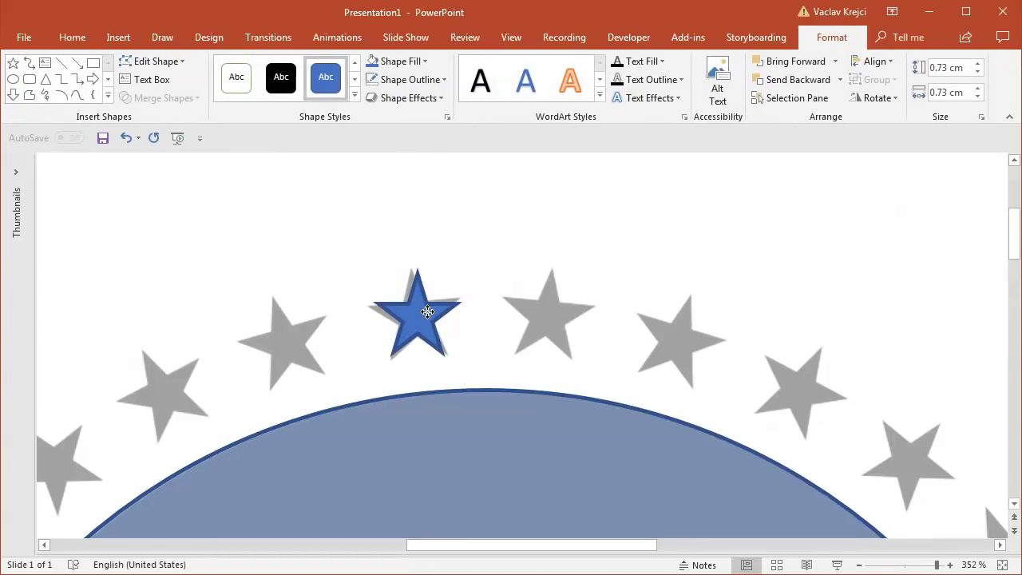
Rotate the star nearly upright and enlarge it to 0.84 × 0.84 cm
left_click(427, 311)
left_click_drag(419, 241, 412, 246)
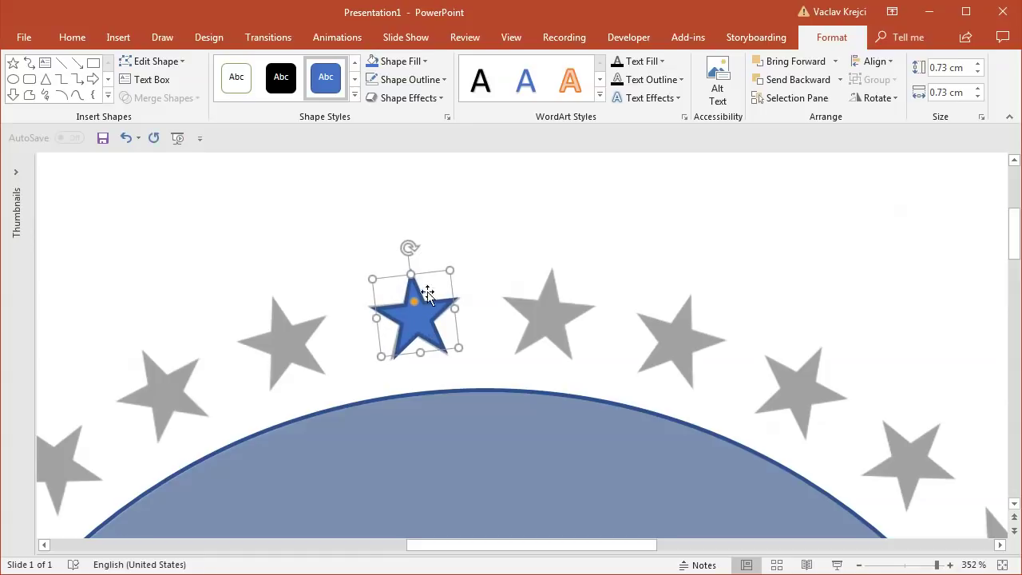
left_click_drag(461, 347, 462, 349)
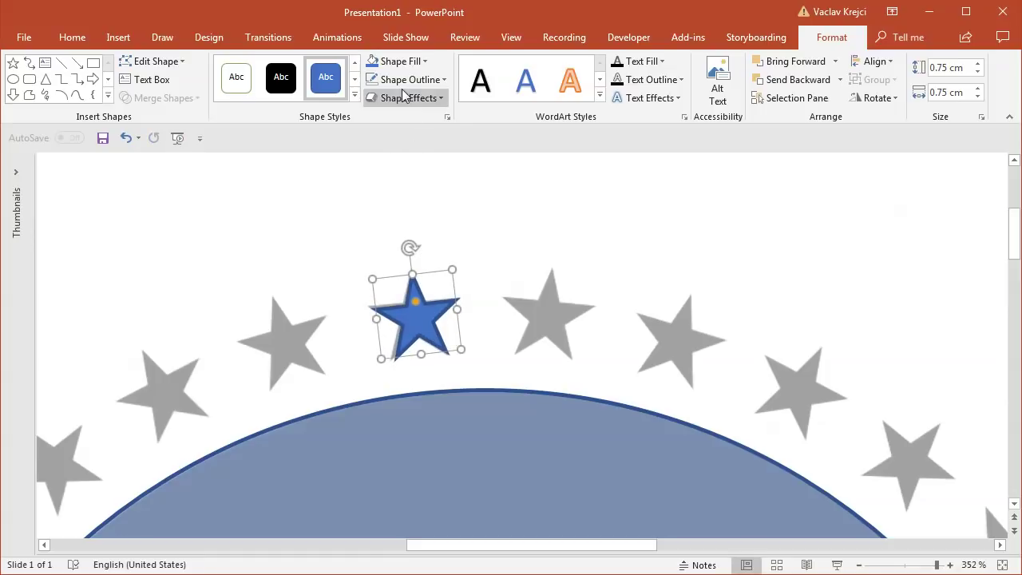
key("ctrl+z")
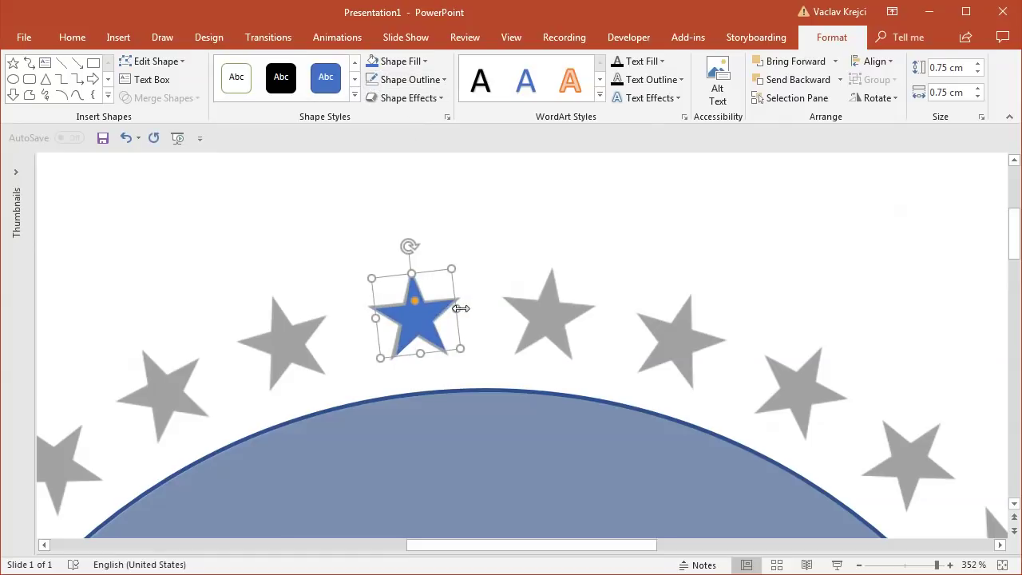
key("ctrl+z")
left_click_drag(460, 346, 465, 349)
left_click_drag(411, 244, 409, 214)
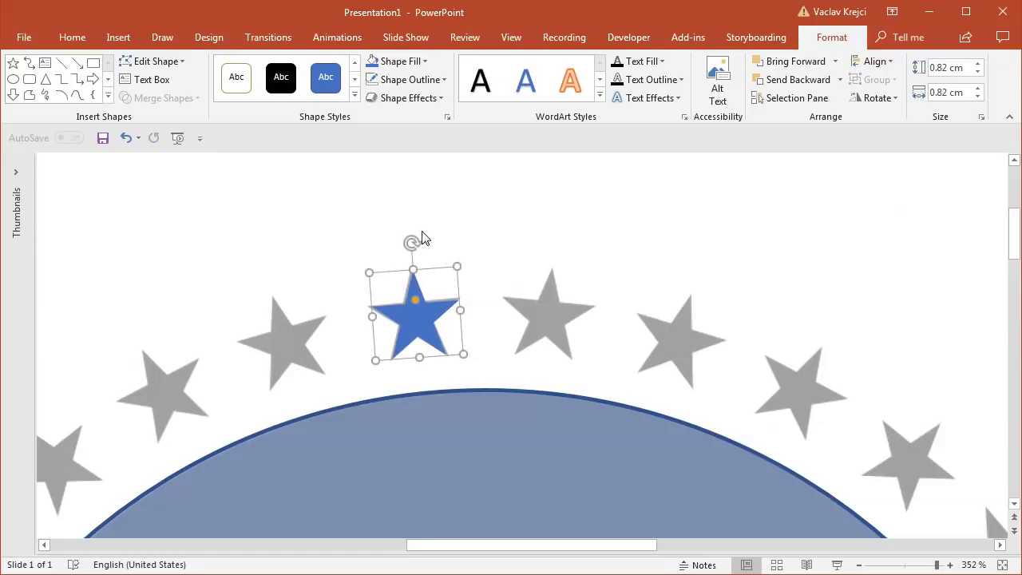
left_click_drag(457, 265, 458, 261)
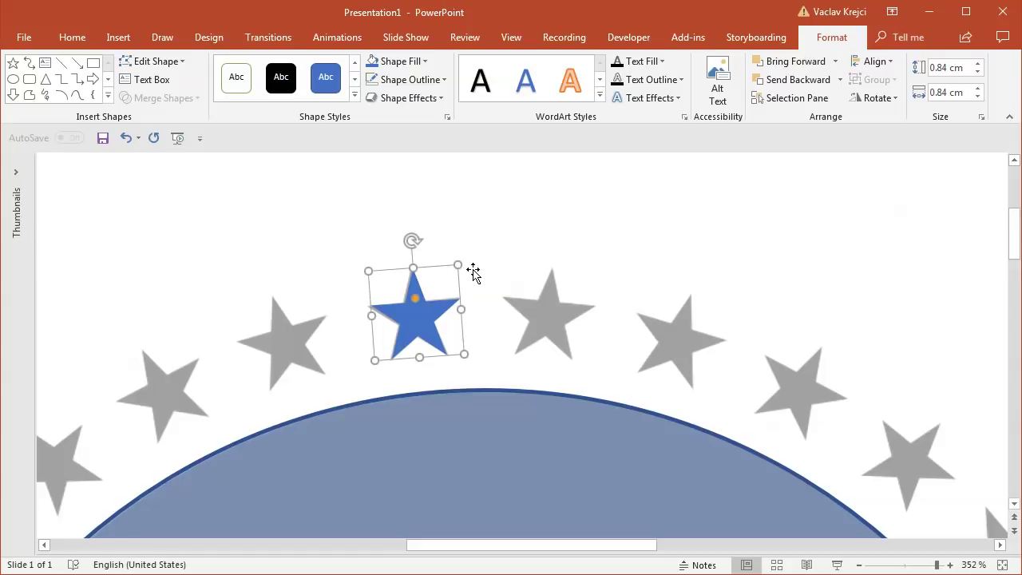
Set the blue star's rotation to 0° in Size and Position
left_click(897, 564)
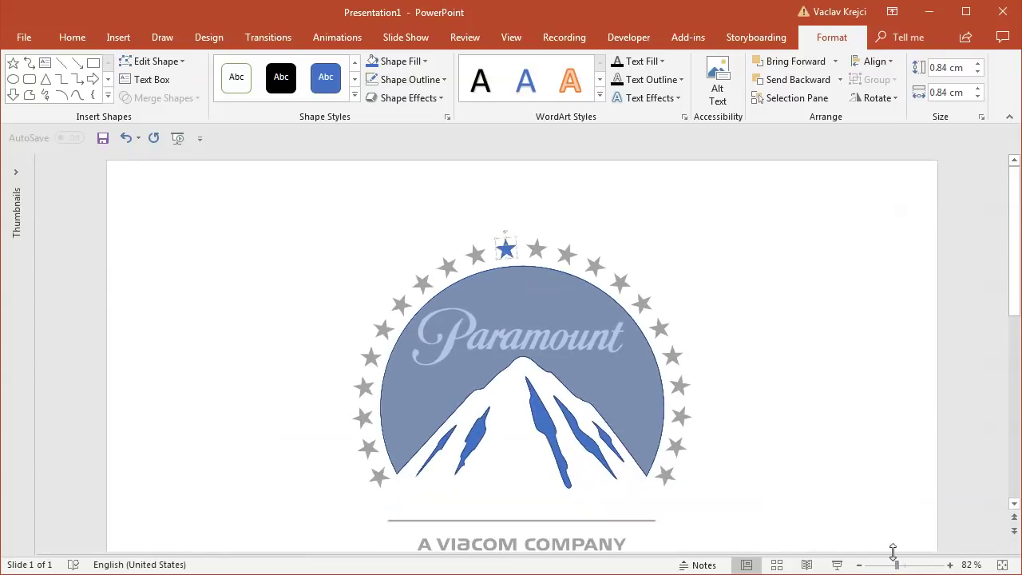
right_click(512, 258)
left_click(578, 567)
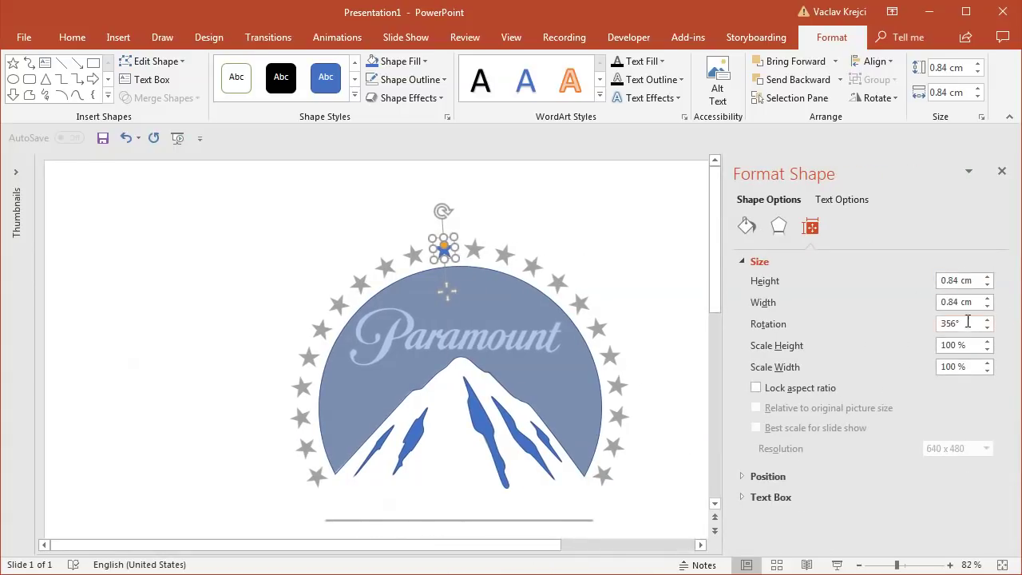
left_click_drag(966, 323, 876, 316)
type("0")
key("Return")
Move the upright star to the centre top of the star ring
left_click(484, 237)
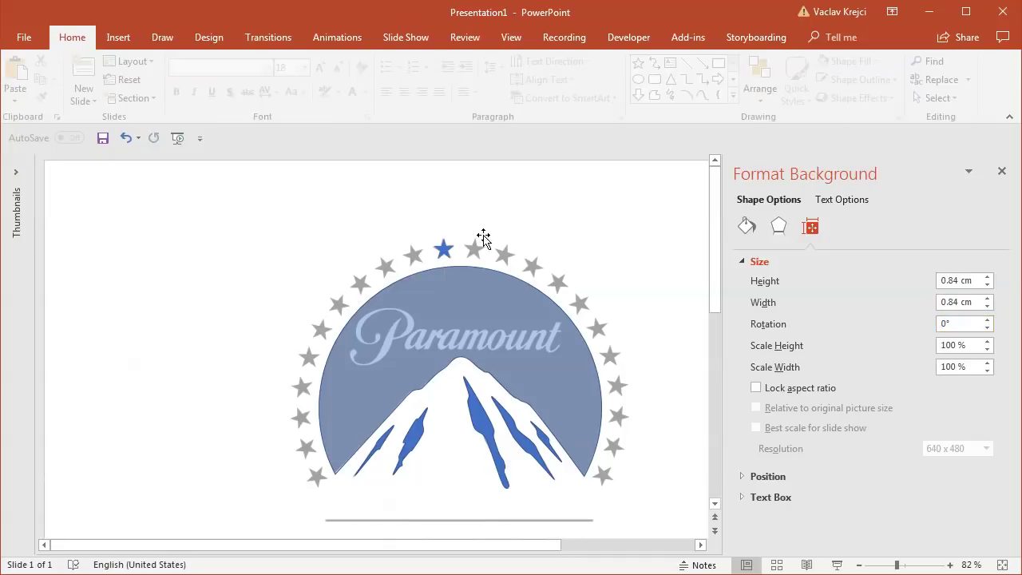
left_click_drag(447, 251, 461, 254)
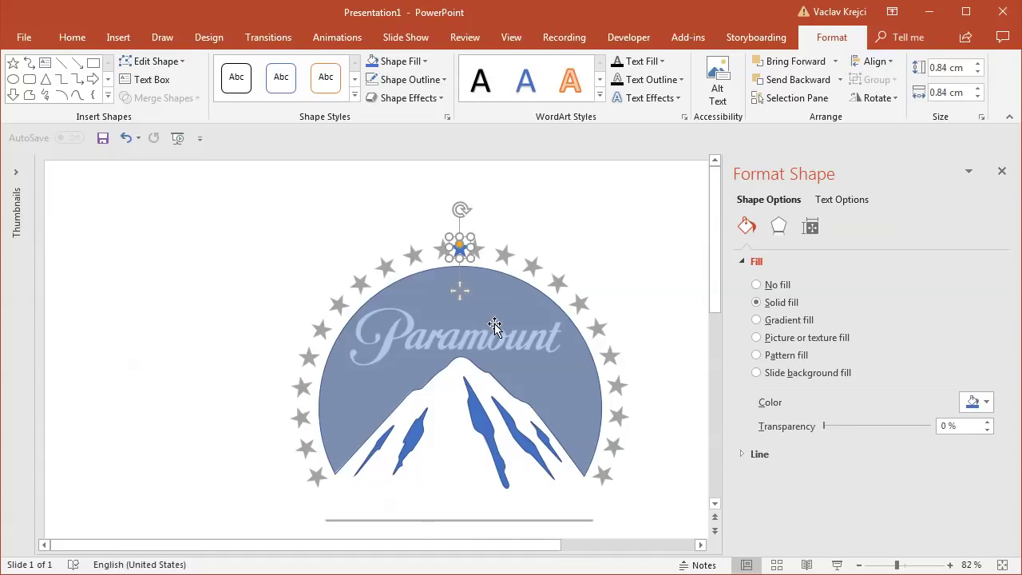
scroll(484, 523, "down", 1)
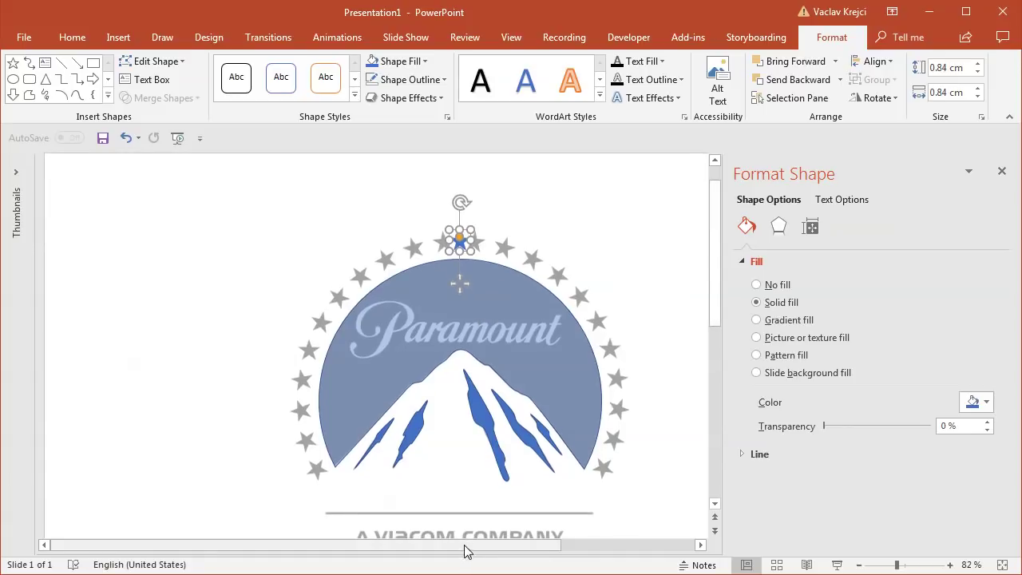
left_click_drag(465, 545, 485, 545)
left_click(119, 37)
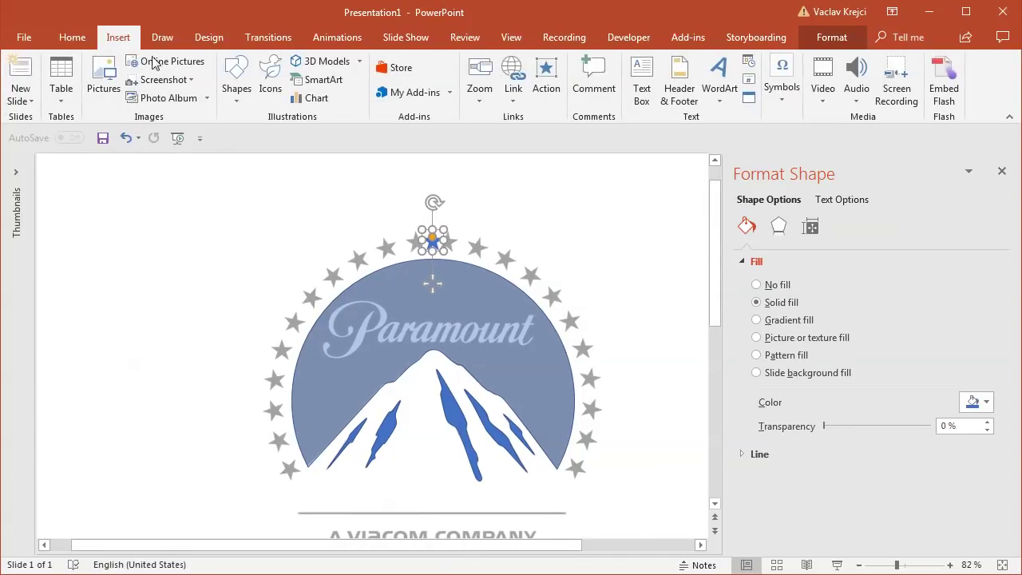
Draw a large no-fill oval, about 15.57 cm wide, centred around the whole logo
left_click(236, 84)
left_click(325, 132)
left_click_drag(249, 197, 631, 442)
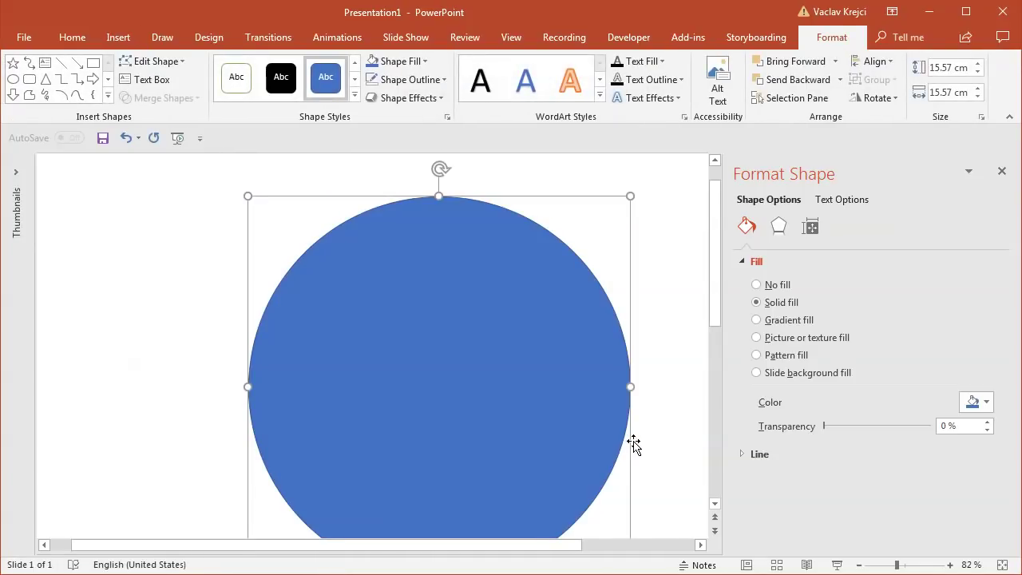
left_click(397, 60)
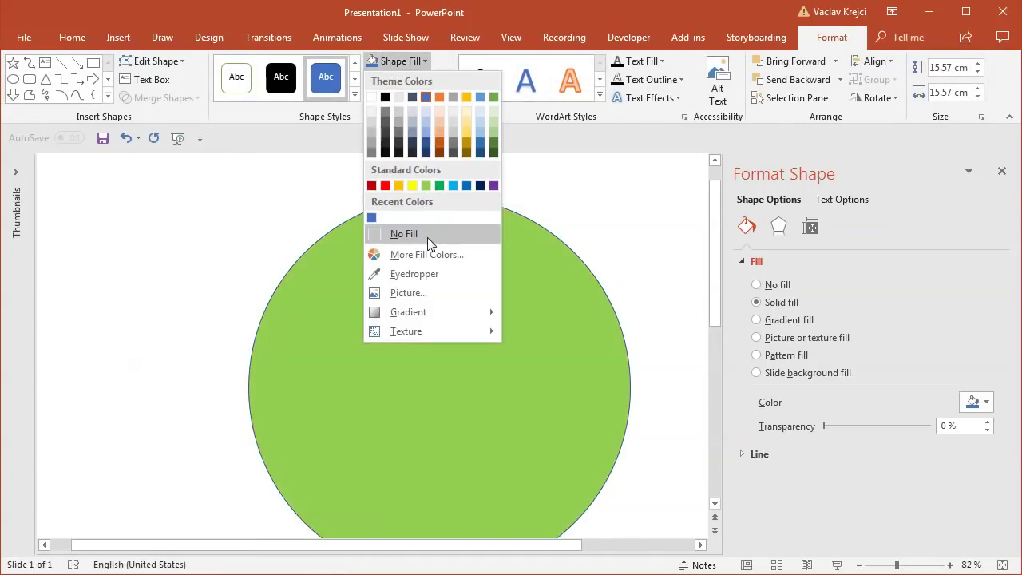
left_click(427, 233)
left_click_drag(474, 200, 468, 207)
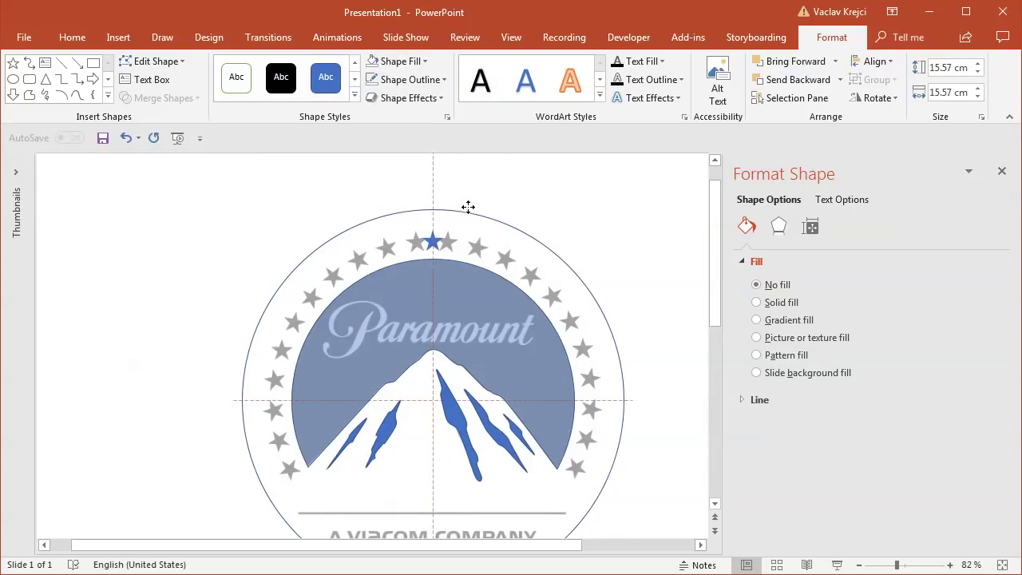
left_click_drag(468, 207, 468, 207)
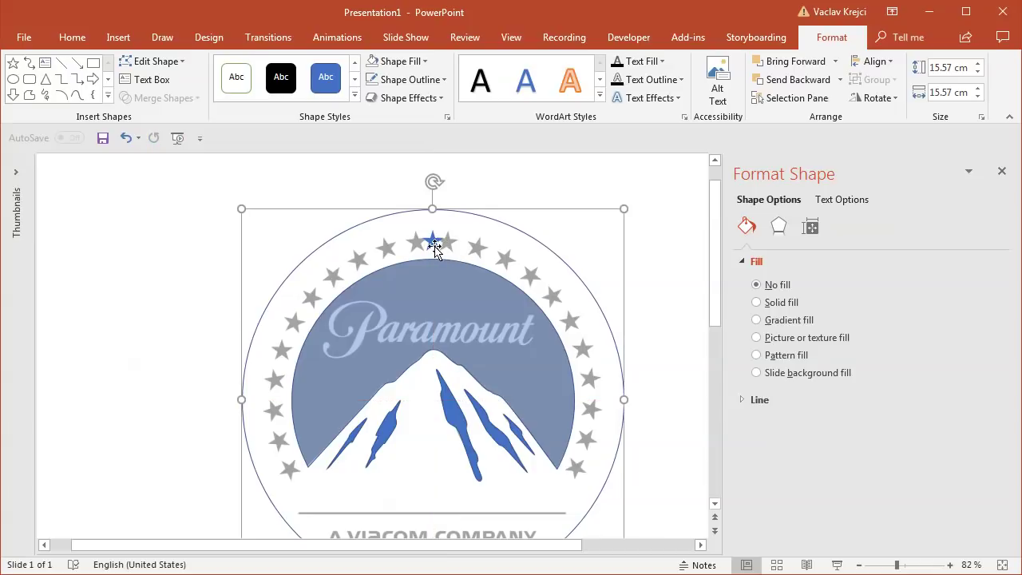
Group the circle together with the blue top star
left_click(434, 244, "shift")
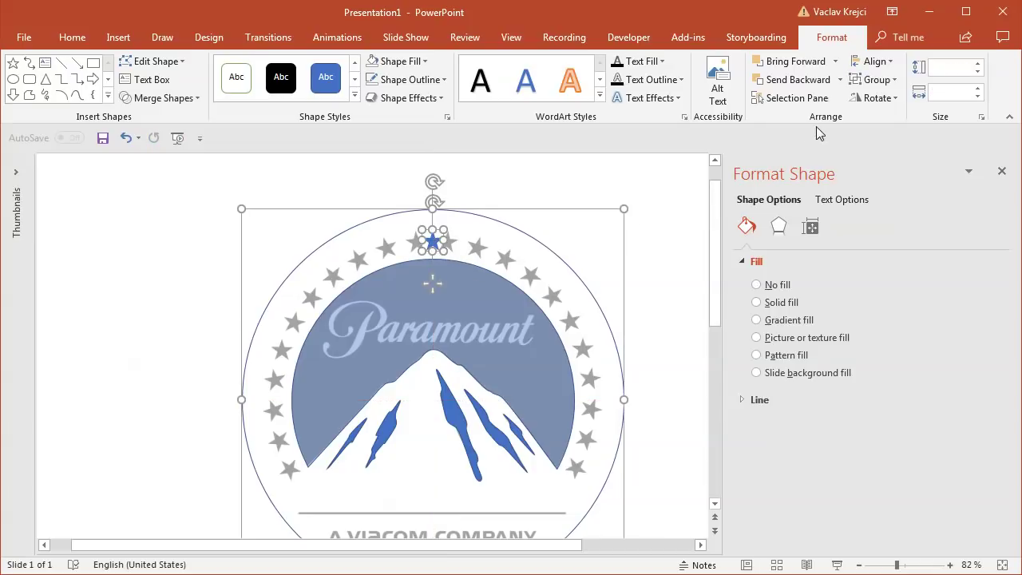
left_click(876, 80)
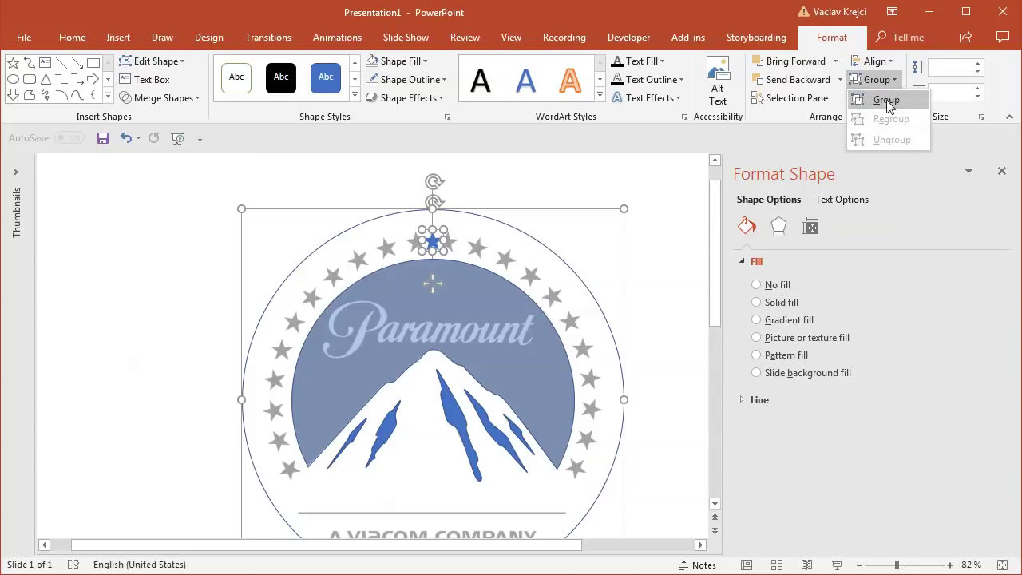
left_click(886, 100)
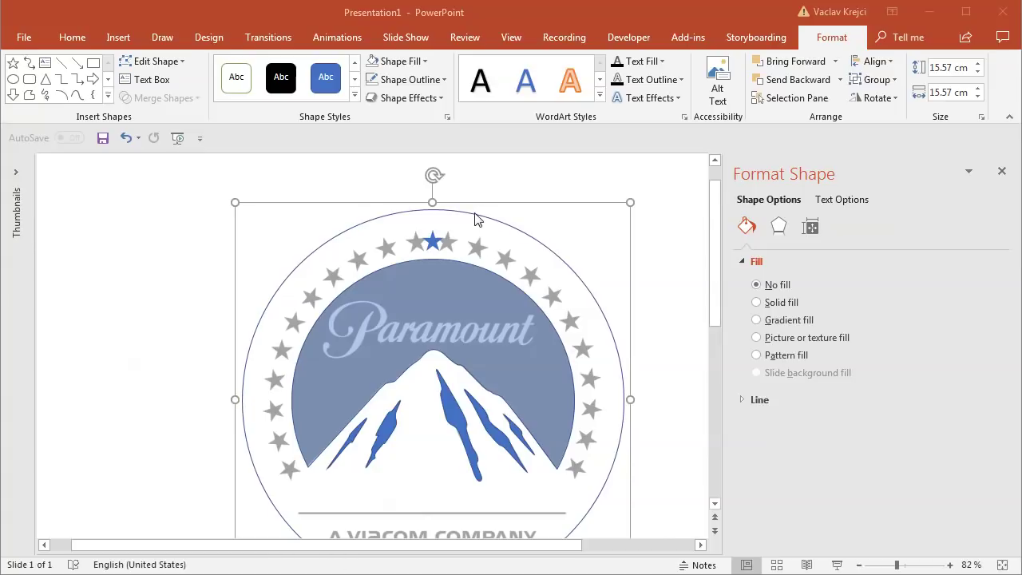
left_click_drag(714, 285, 713, 302)
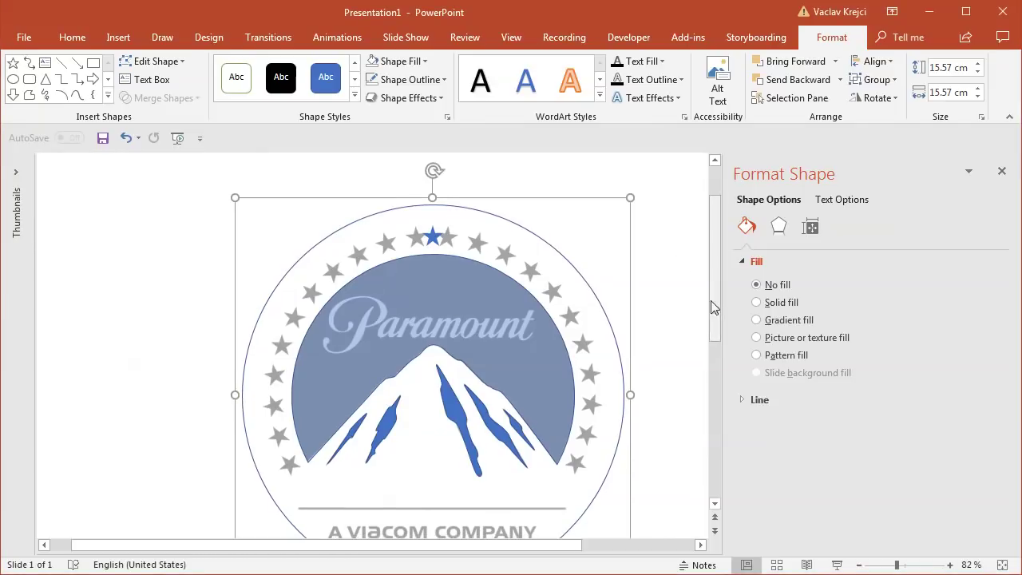
left_click(486, 212, "shift")
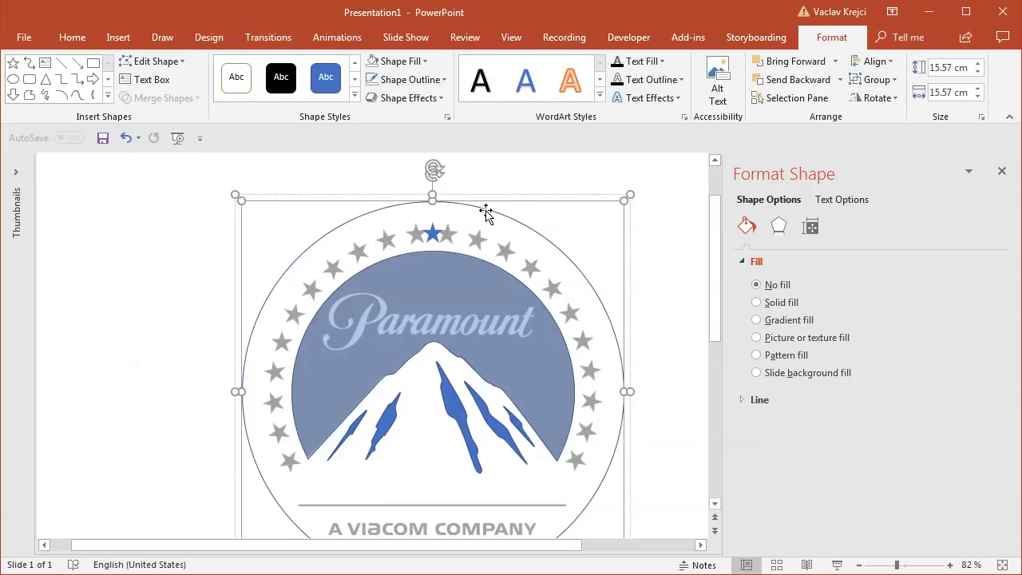
Undo the stray pasted circle copies, leaving one circle-and-star group around the logo
key("ctrl+v")
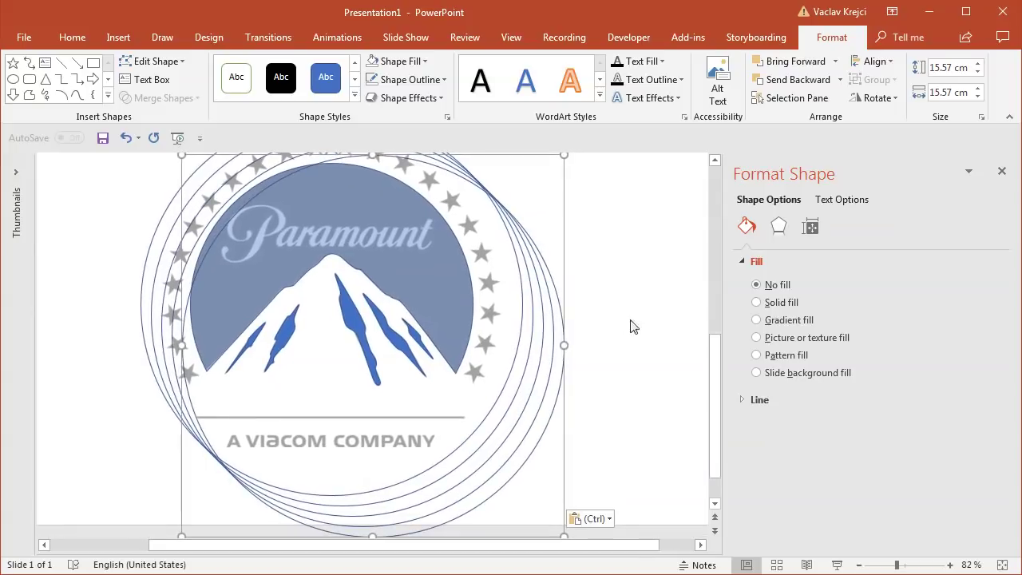
scroll(661, 302, "up", 1)
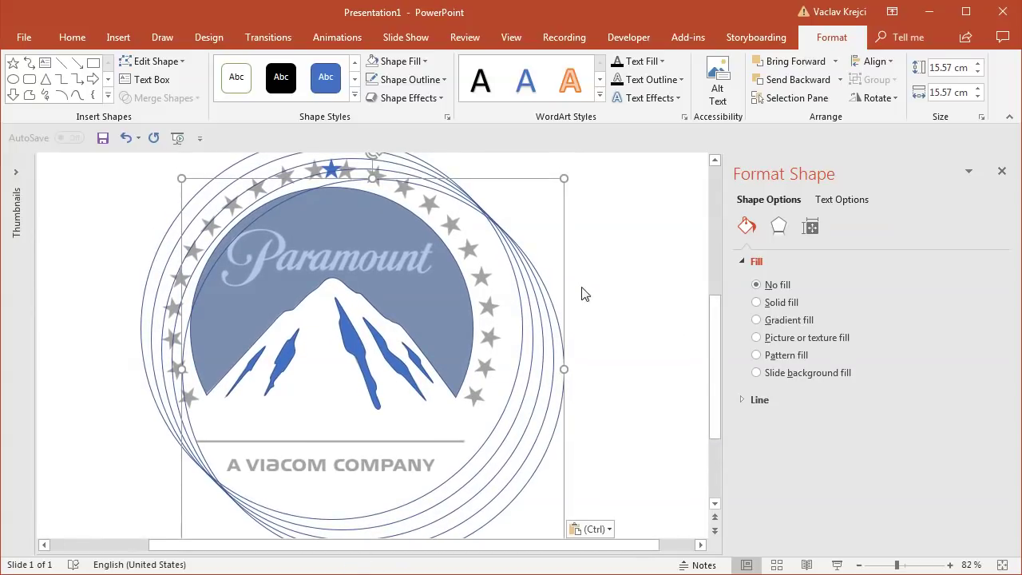
left_click(533, 281)
left_click(125, 138)
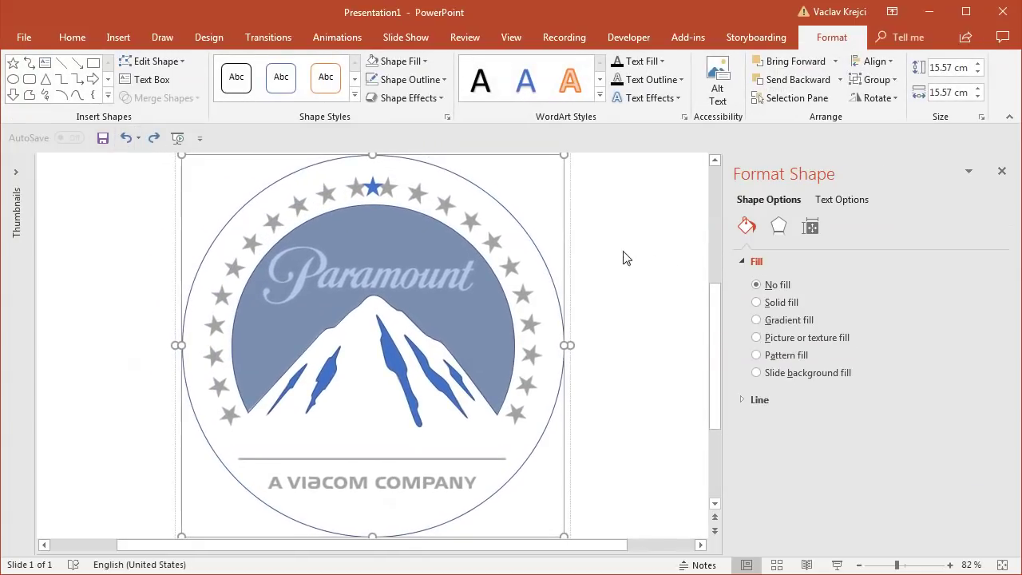
left_click(558, 223)
left_click(543, 314)
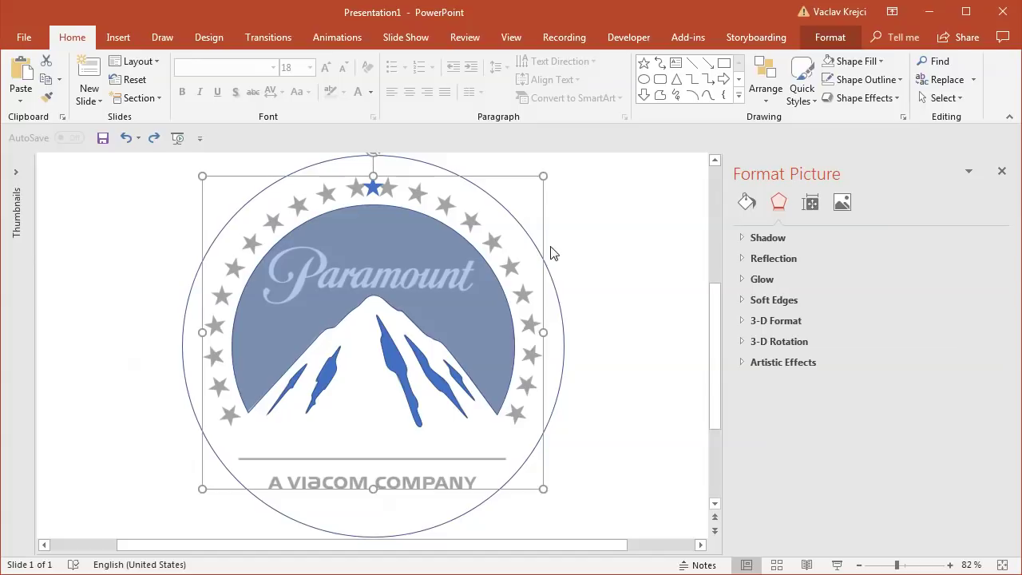
Duplicate the circle-and-star group and align the copy exactly over the original
left_click(557, 280)
left_click(564, 278)
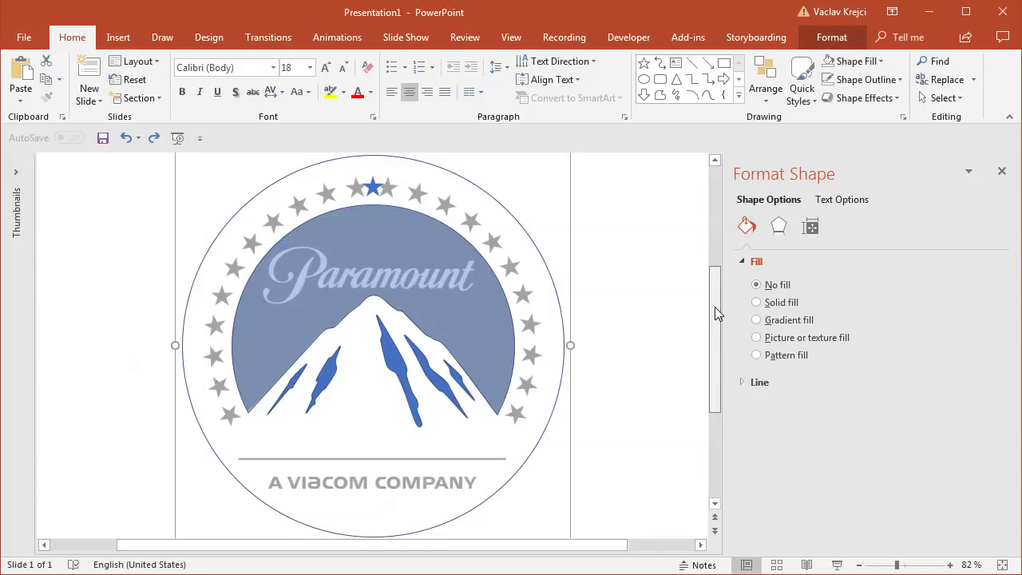
scroll(715, 307, "up", 1)
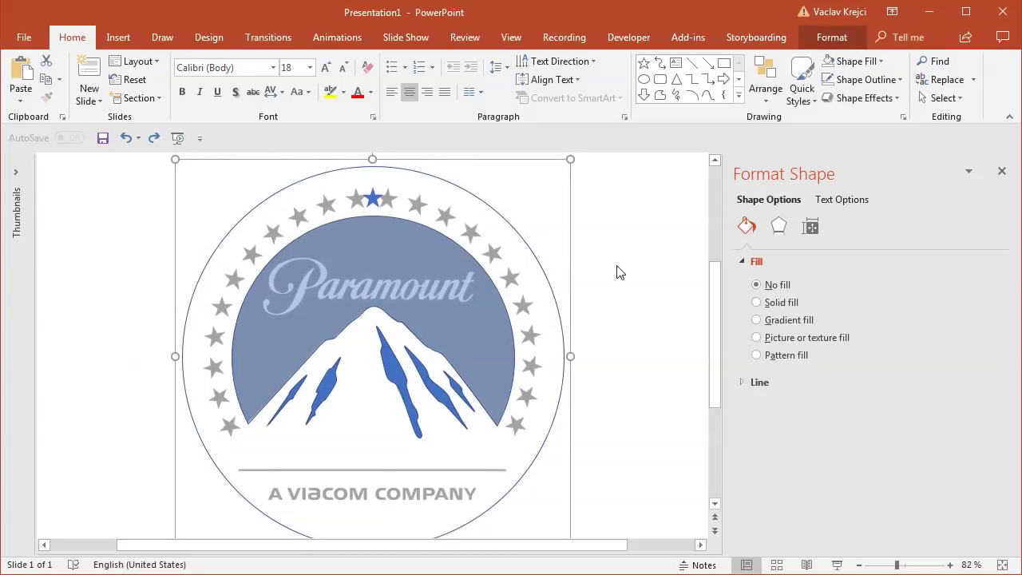
left_click(59, 79)
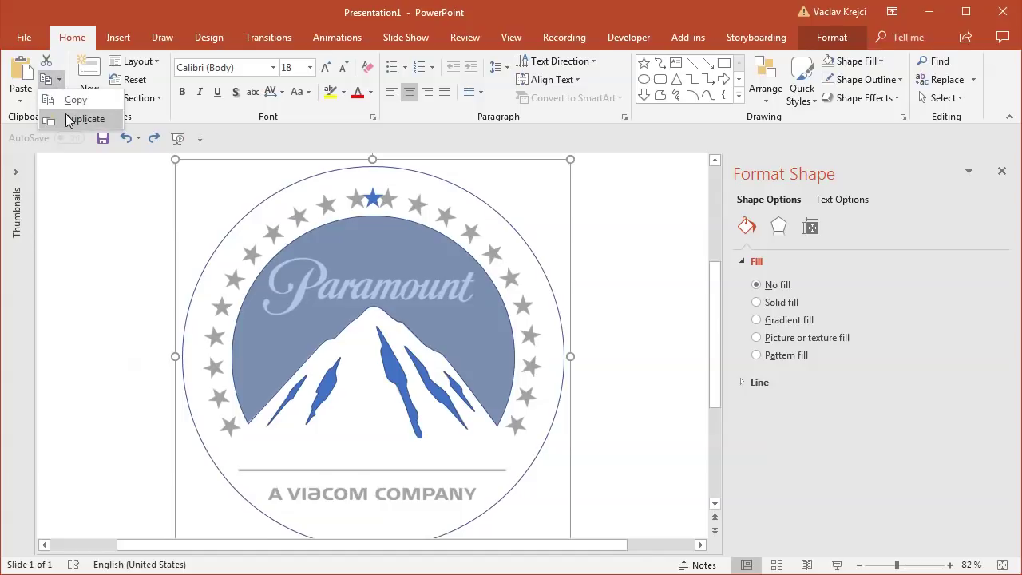
left_click(68, 120)
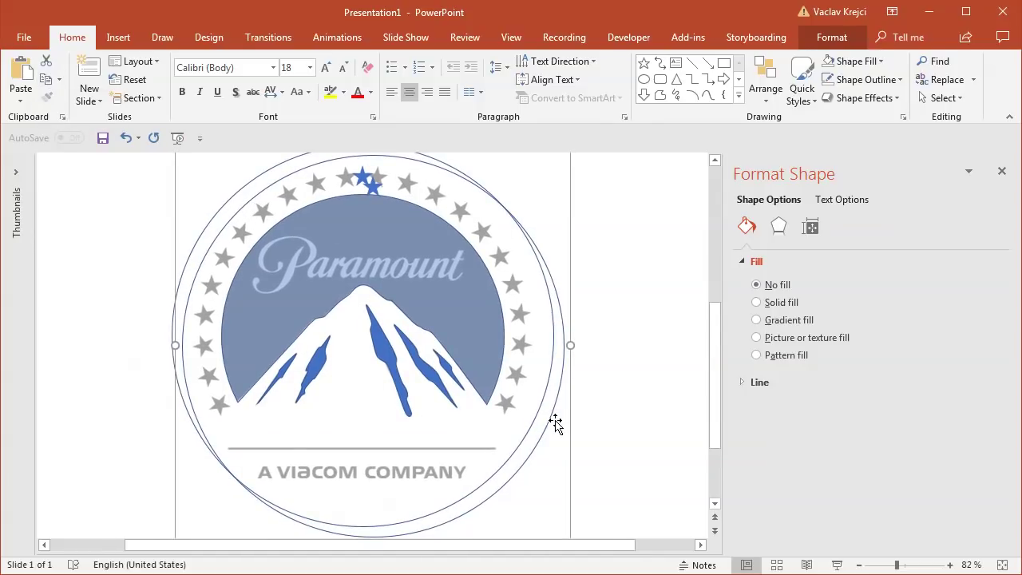
left_click_drag(544, 439, 535, 427)
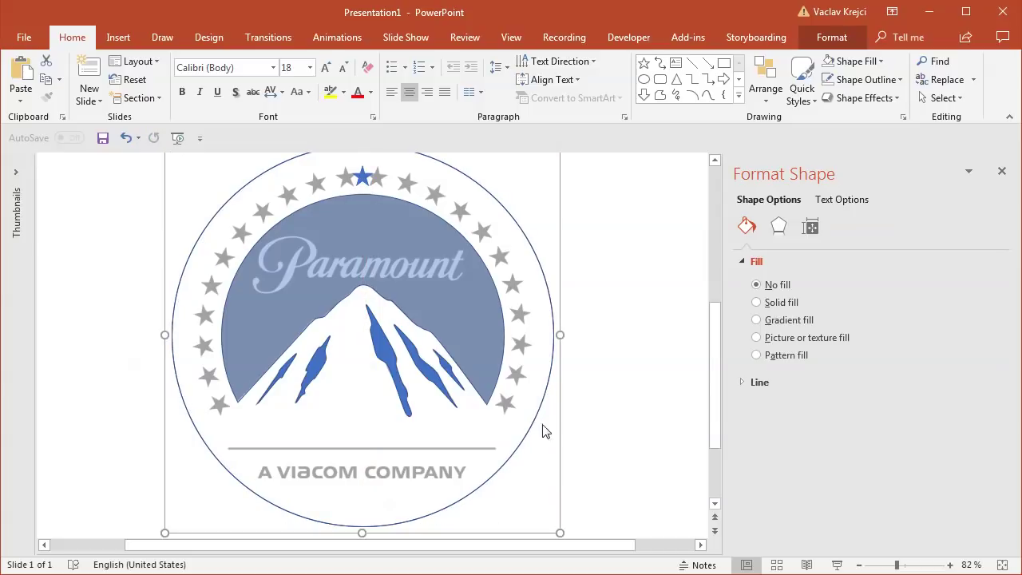
left_click_drag(710, 359, 714, 336)
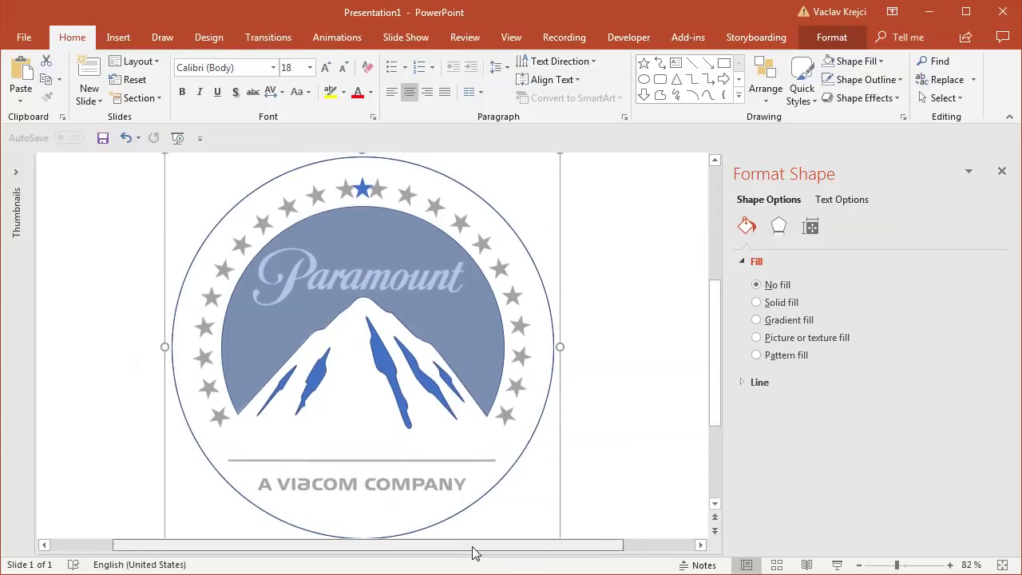
scroll(472, 547, "left", 1)
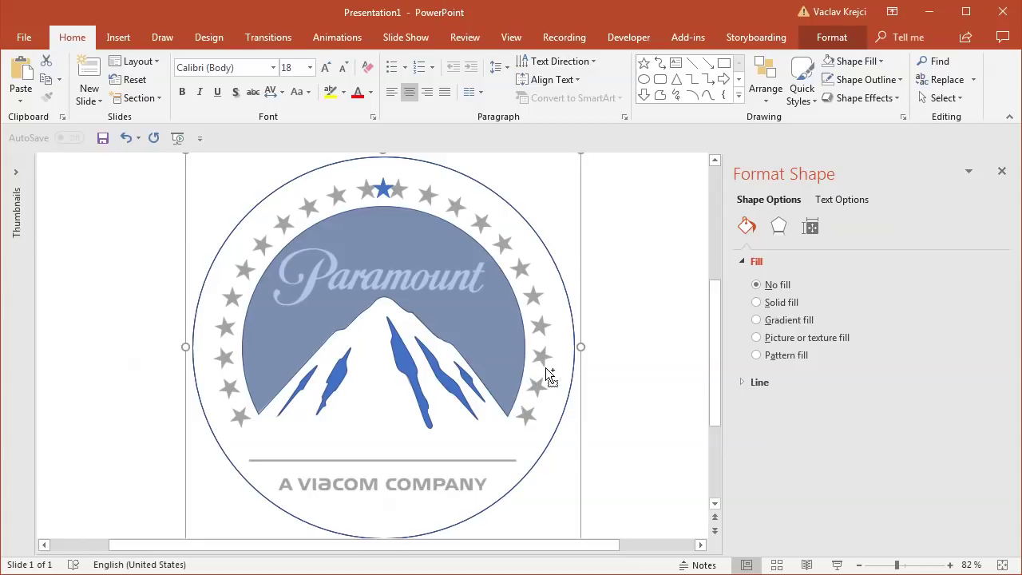
left_click(943, 98)
Show the Selection Pane and duplicate the group repeatedly with Ctrl+D, up to Group 80
left_click(941, 155)
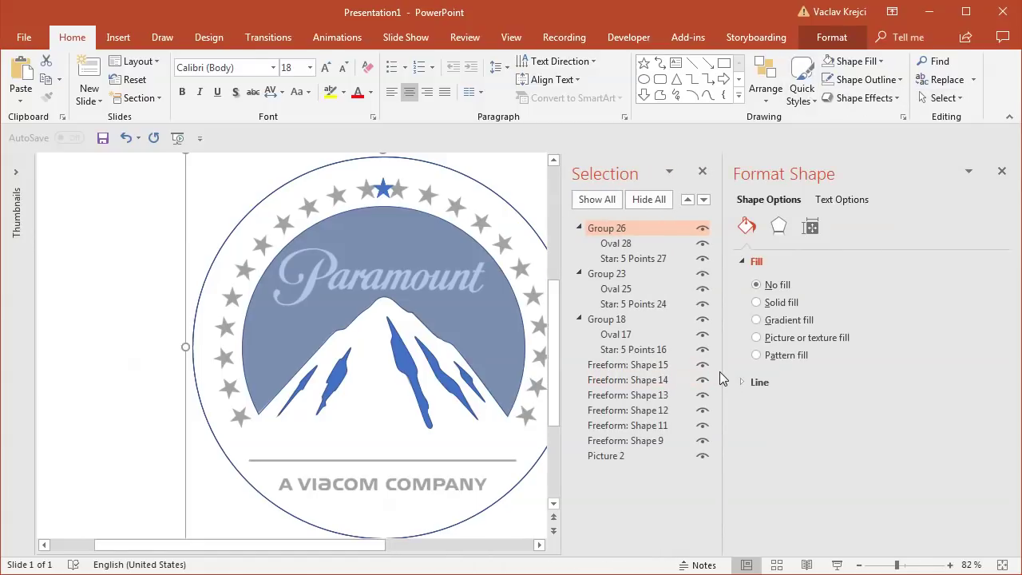
left_click_drag(721, 378, 810, 378)
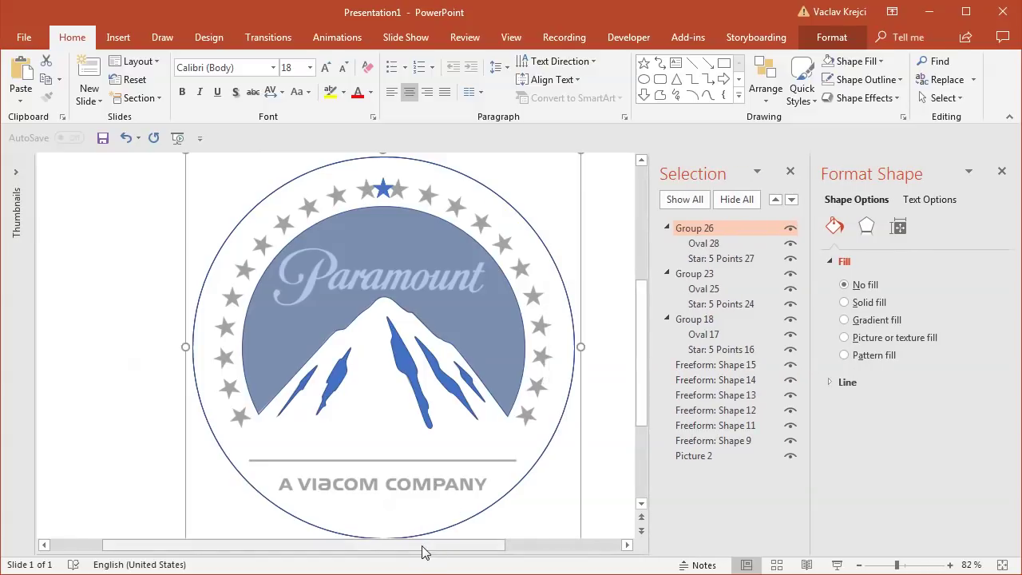
key("ctrl+d")
key("ctrl+d")
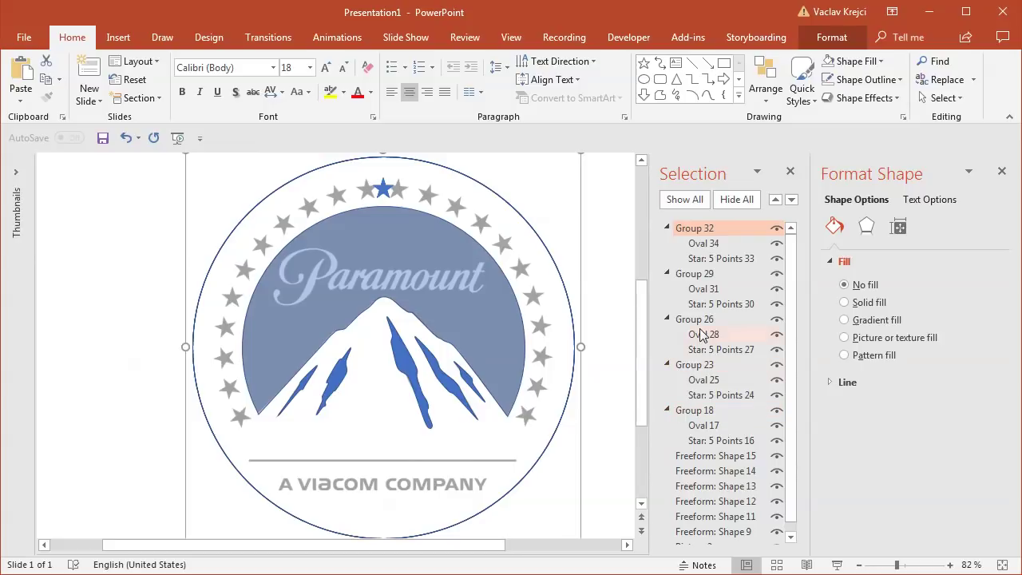
key("ctrl+d")
key("ctrl+d")
key("ctrl+d")
key("ctrl+d")
key("ctrl+d")
key("ctrl+d")
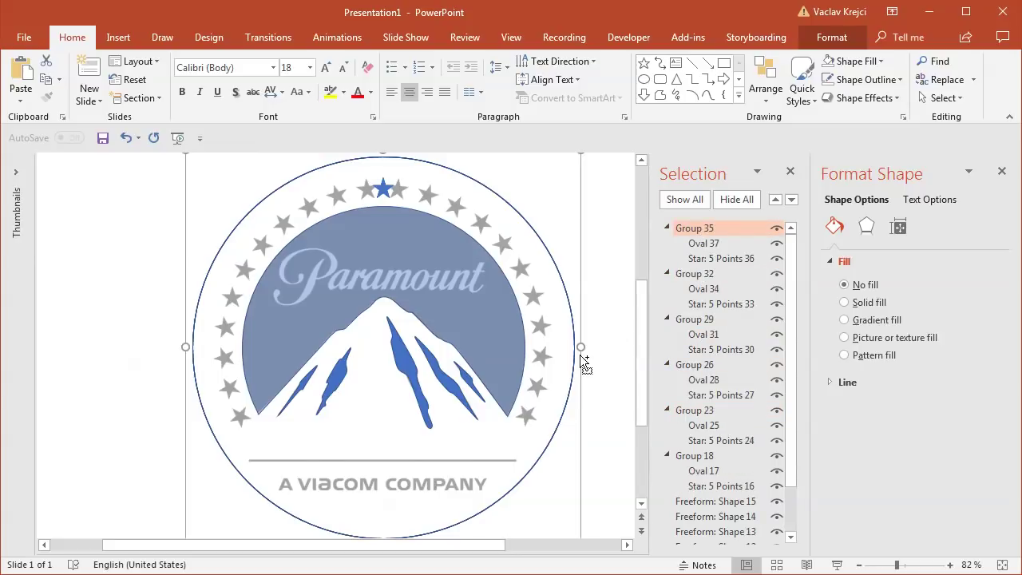
key("ctrl+d")
key("ctrl+d")
key("ctrl+d")
key("ctrl+d")
key("ctrl+d")
key("ctrl+d")
key("ctrl+d")
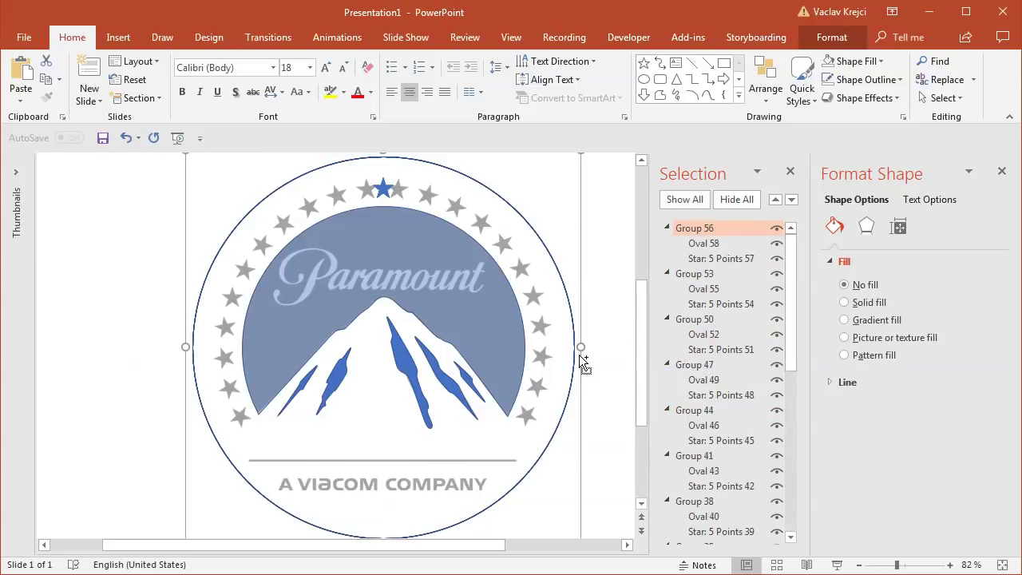
key("ctrl+d")
key("ctrl+d")
key("ctrl+d")
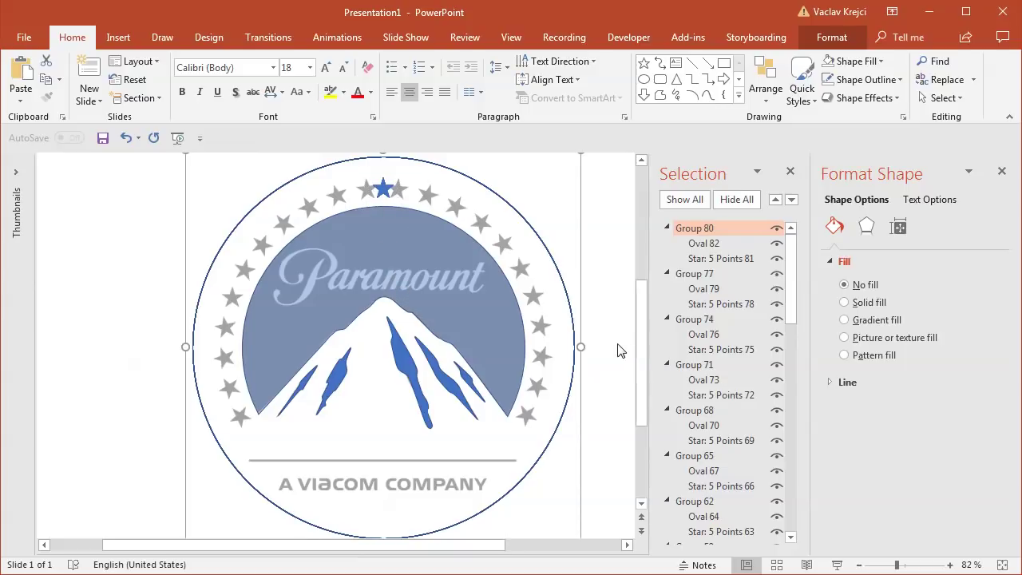
Rotate the top star group, Group 80, to -116°
left_click(900, 229)
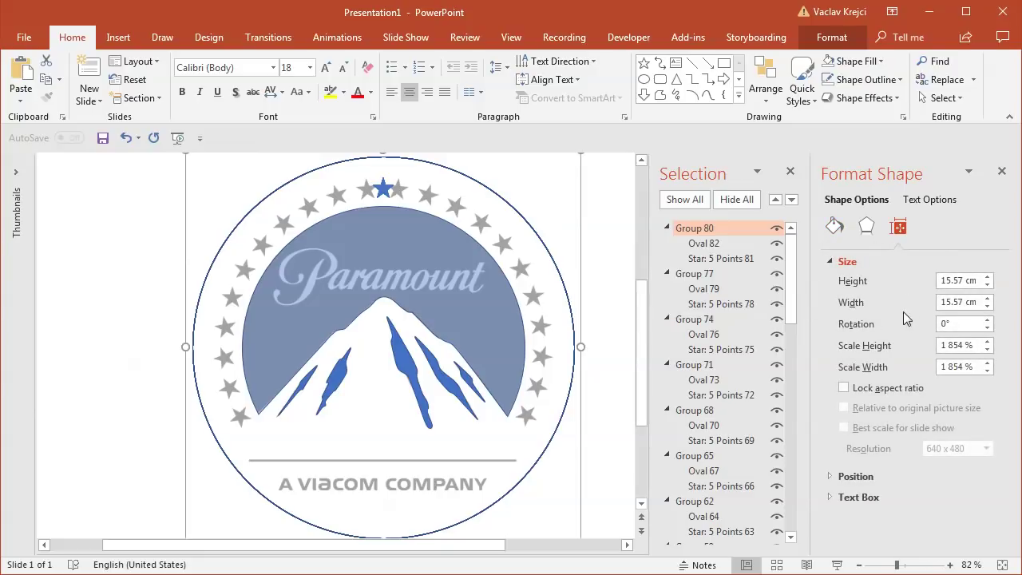
left_click(941, 323)
type("-100")
key("Return")
key("Down")
key("Down")
key("Down")
key("Down")
key("Down")
key("Down")
key("Down")
key("Down")
key("Down")
key("Down")
key("Down")
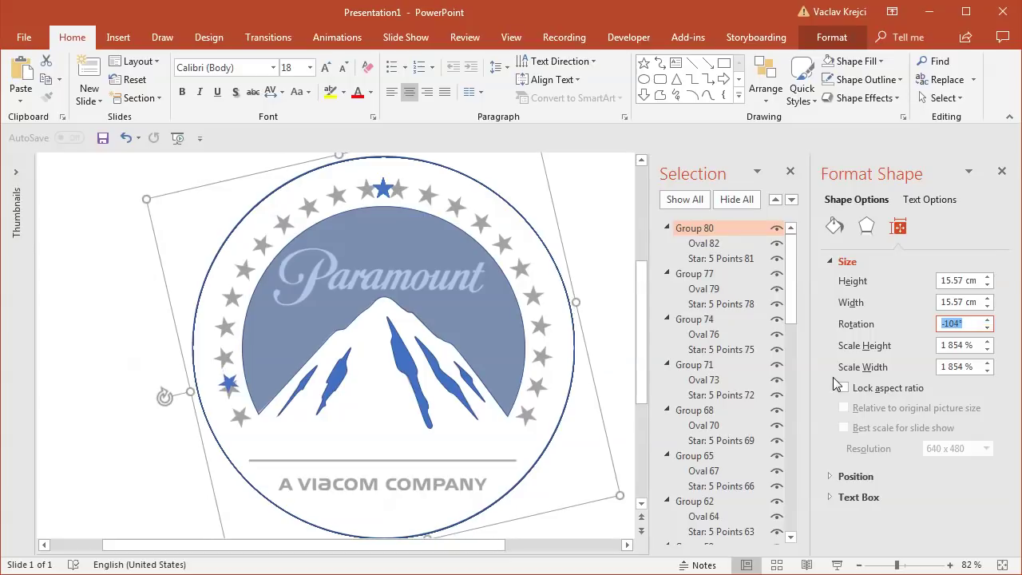
key("Down")
key("Down")
key("Down")
key("Down")
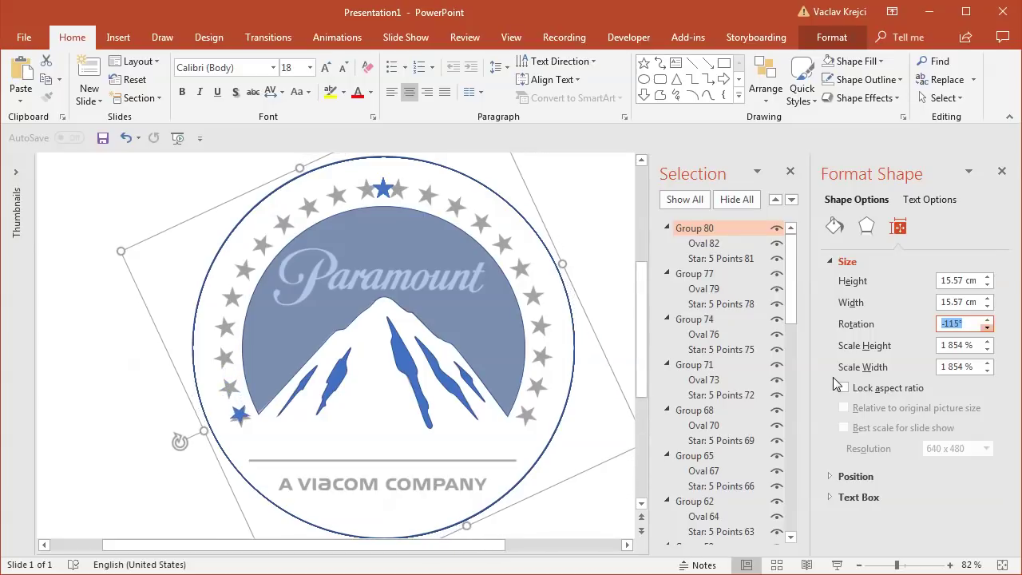
Rotate Group 77 to -105° and Group 74 to -94°
left_click(699, 275)
left_click(959, 323)
type("-")
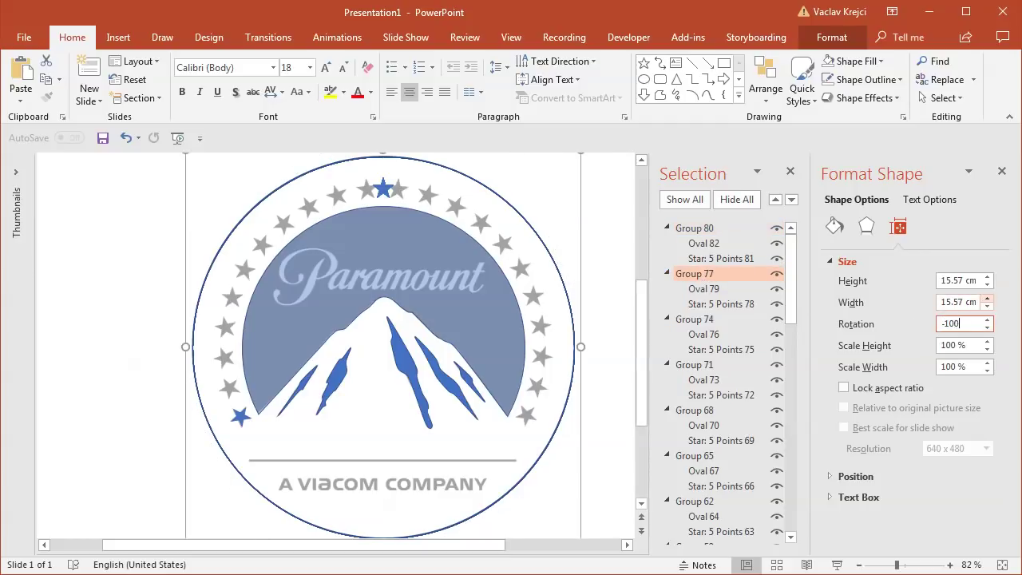
type("100")
key("Return")
key("Down")
key("Down")
key("Down")
key("Down")
key("Down")
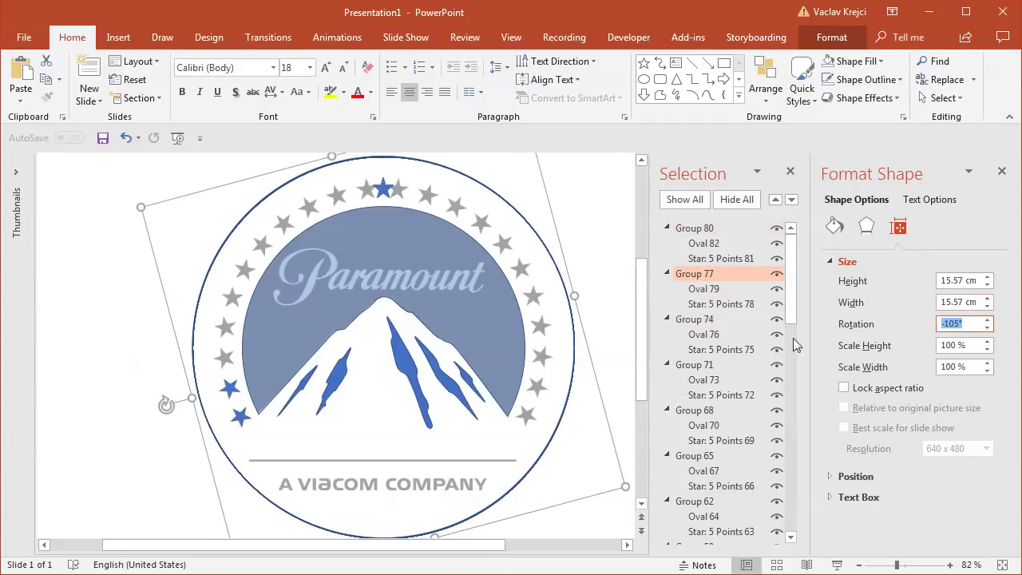
left_click(695, 319)
left_click(952, 324)
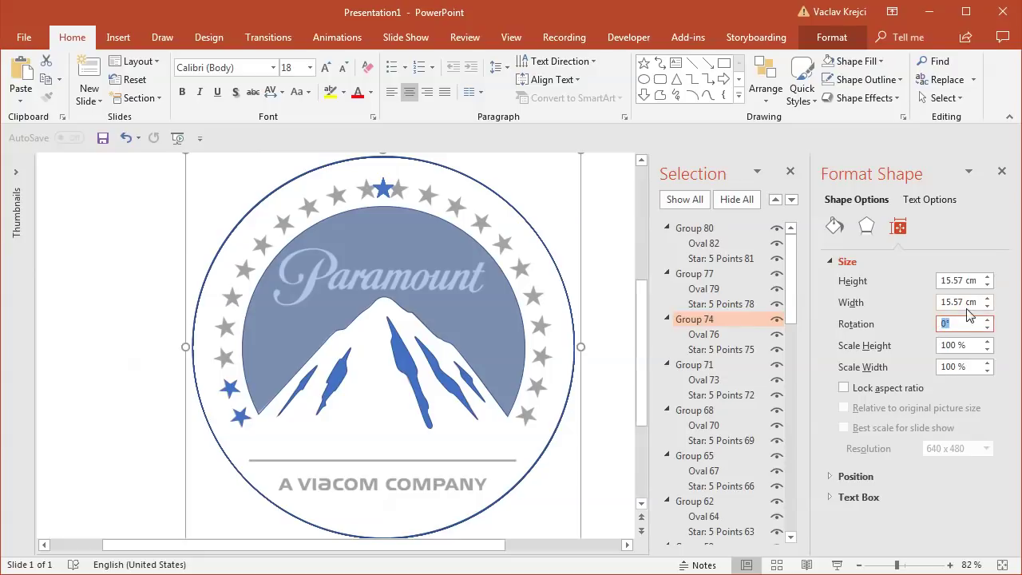
type("-100")
key("Return")
key("Up")
key("Up")
key("Up")
key("Up")
key("Up")
key("Up")
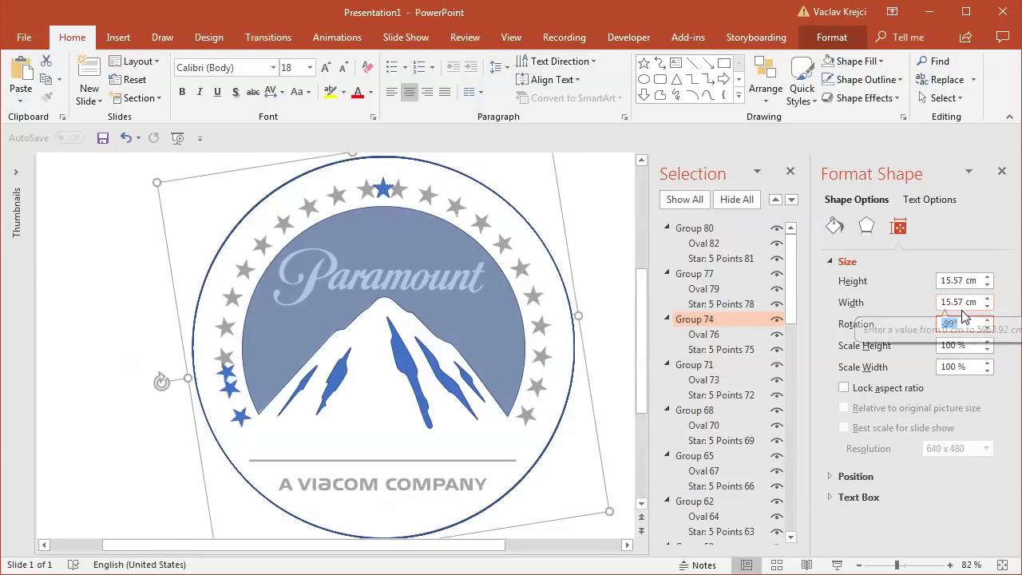
Rotate Group 71 to -83° and Group 68 to -72°
left_click(695, 365)
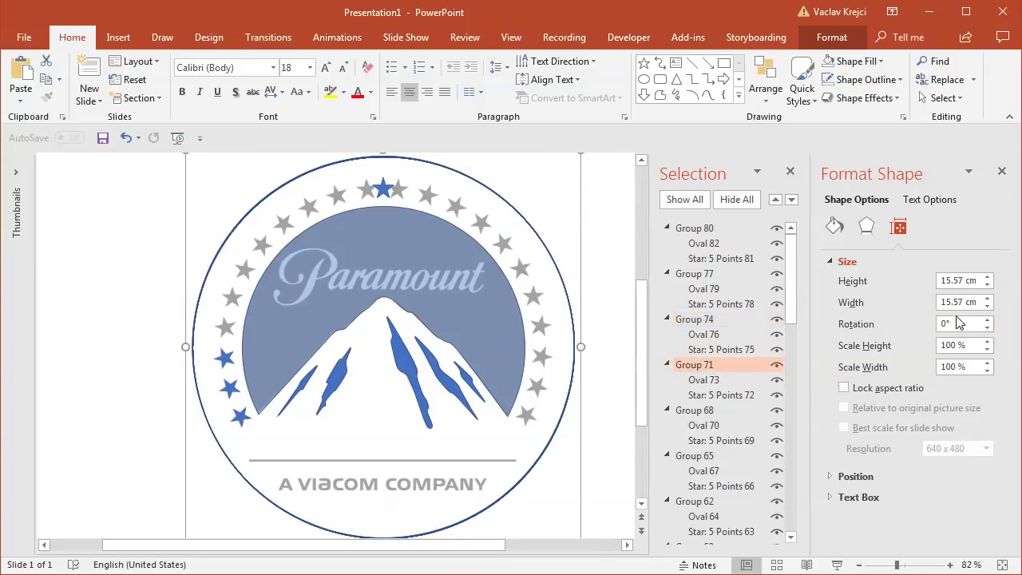
left_click(952, 323)
type("-100")
key("Return")
key("Down")
key("Down")
key("Down")
key("Down")
key("Down")
key("Down")
key("Down")
key("Down")
key("Down")
key("Down")
key("Down")
key("Down")
key("Down")
key("Down")
key("Down")
key("Down")
key("Down")
key("Down")
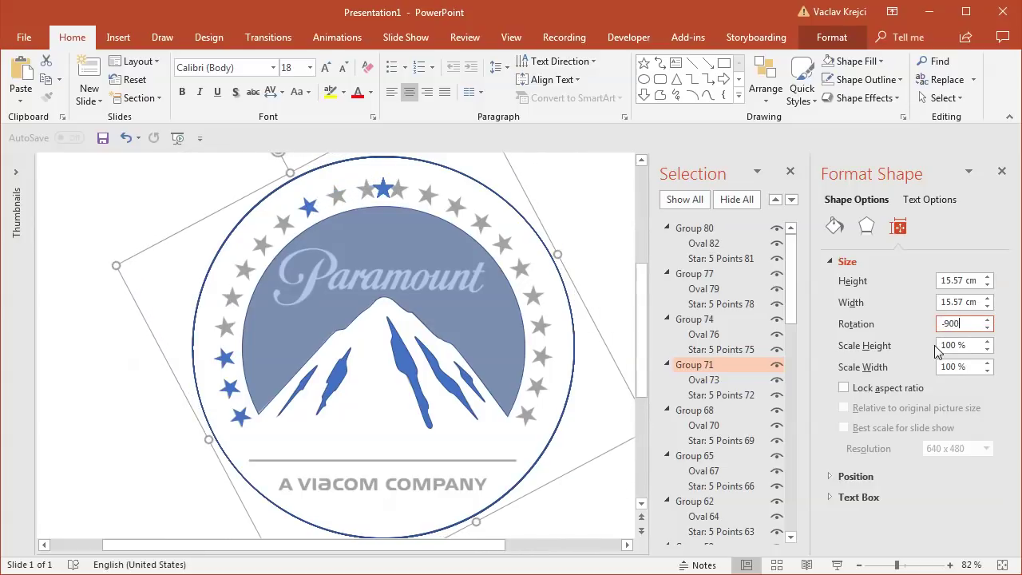
type("-90")
key("Return")
key("Up")
key("Up")
key("Up")
key("Up")
key("Up")
key("Up")
key("Up")
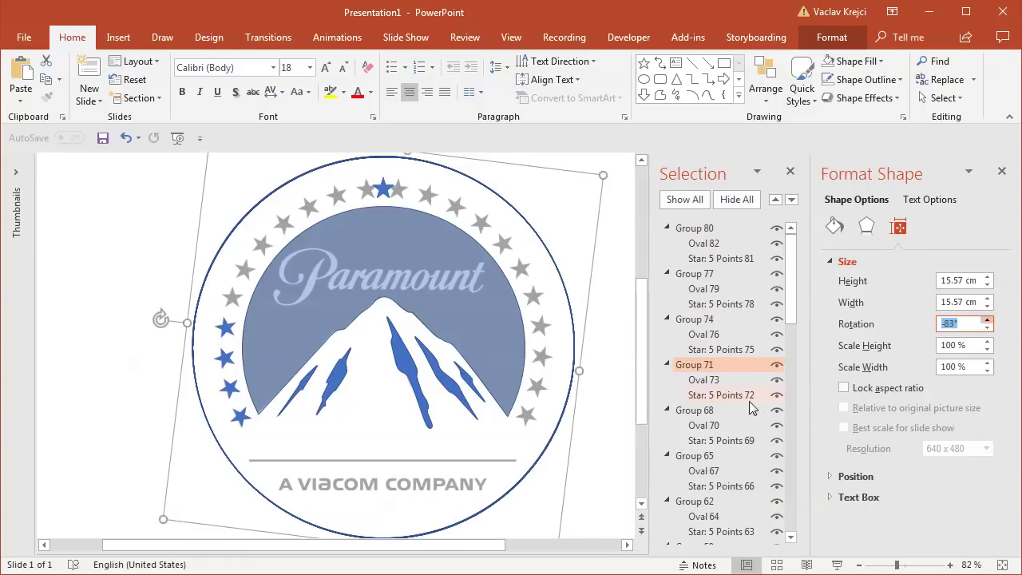
left_click(700, 411)
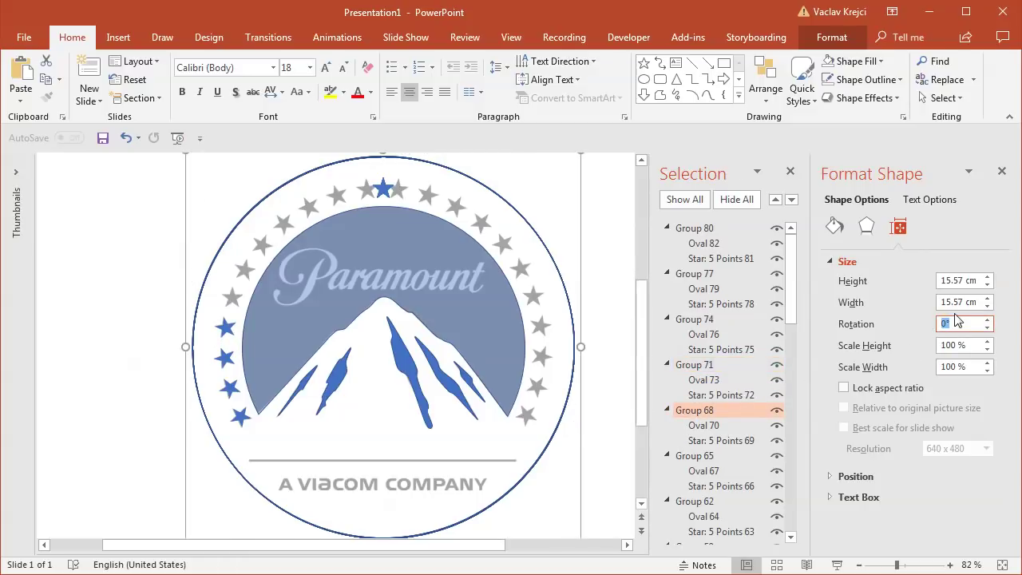
type("-80")
key("Return")
key("Up")
key("Up")
key("Up")
key("Up")
key("Up")
key("Up")
key("Up")
key("Up")
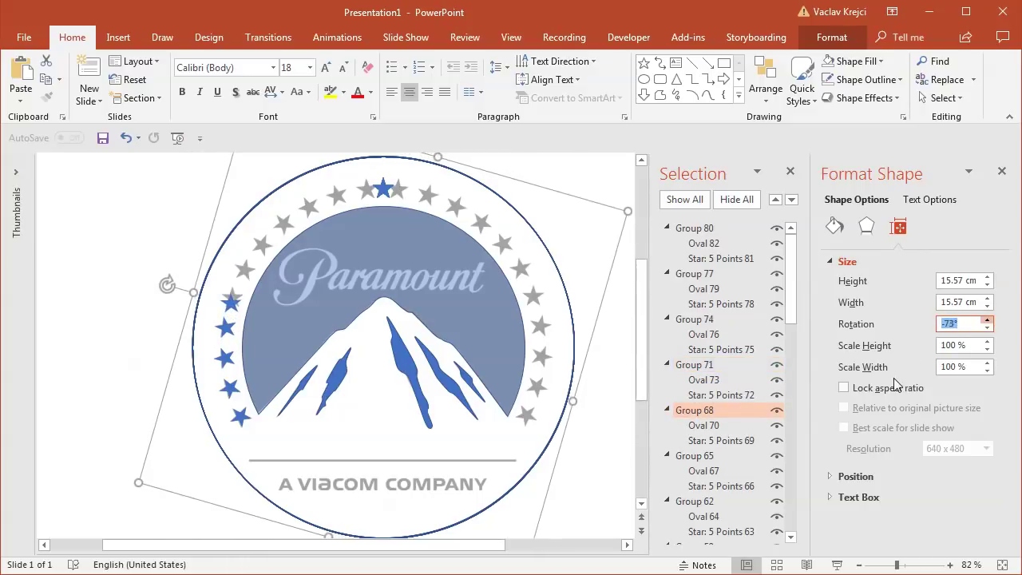
Rotate Group 65 to -61° and Group 62 to -50°
left_click(709, 457)
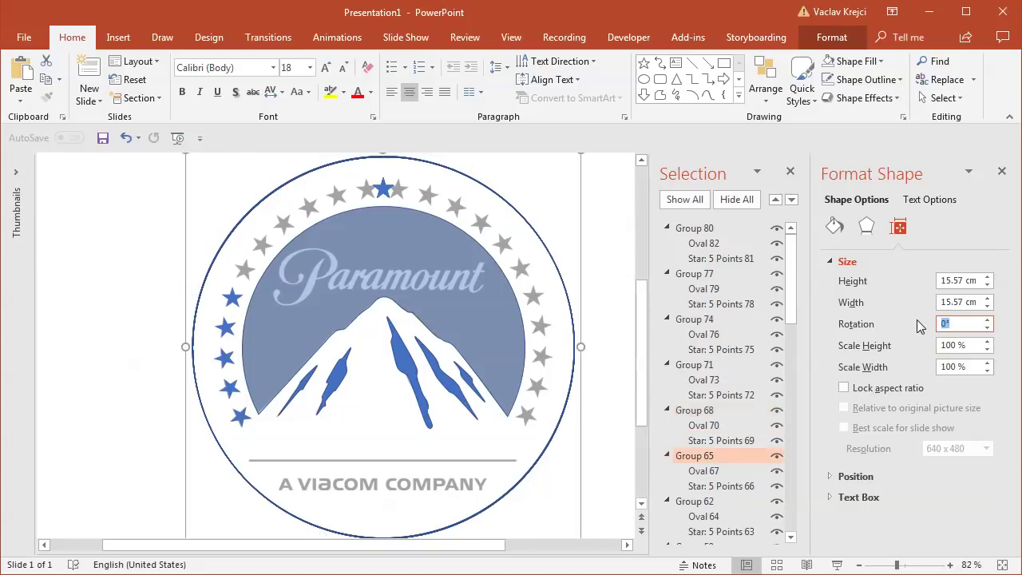
type("-80")
key("Return")
key("Up")
key("Up")
key("Up")
key("Up")
key("Up")
key("Up")
key("Up")
key("Up")
key("Up")
key("Up")
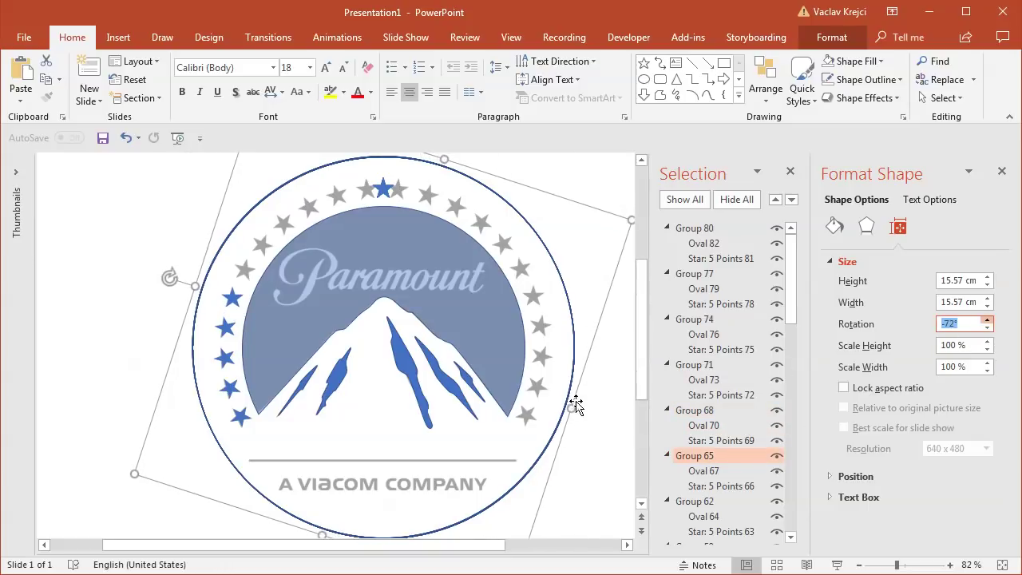
key("Up")
key("Up")
key("Up")
key("Up")
key("Up")
key("Up")
key("Up")
key("Up")
key("Up")
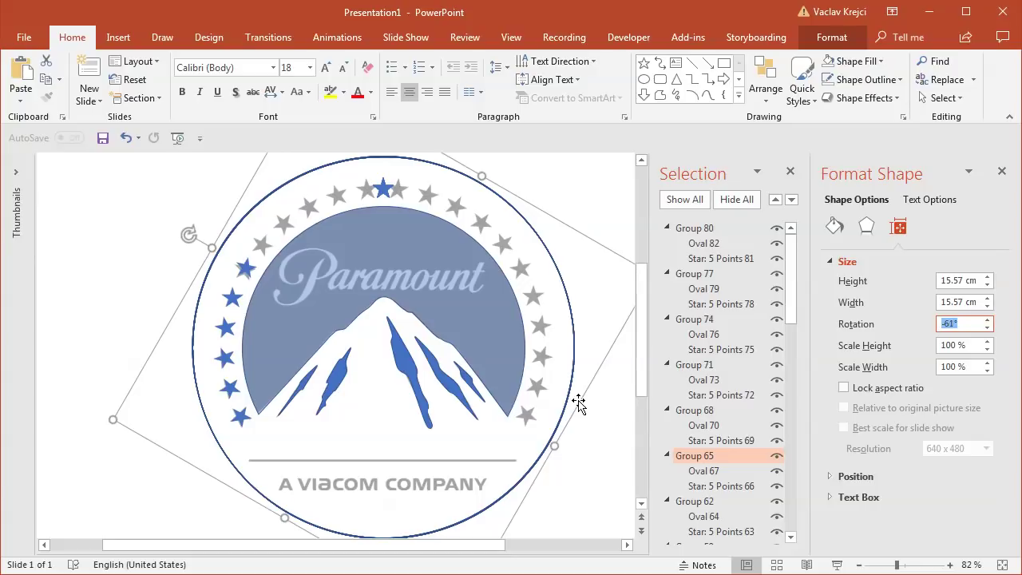
scroll(791, 338, "down", 3)
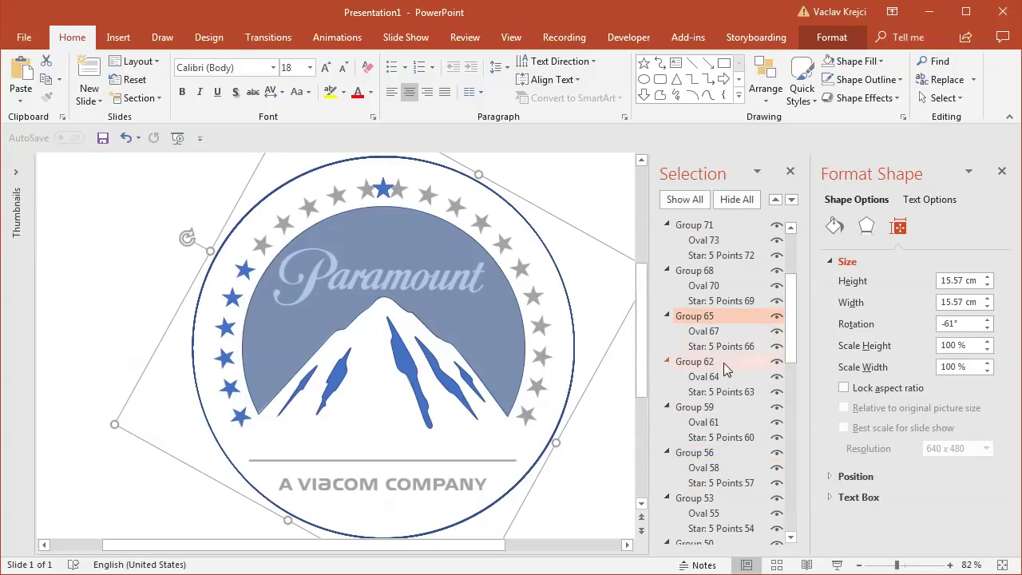
left_click(702, 362)
left_click(939, 326)
type("-50")
key("Return")
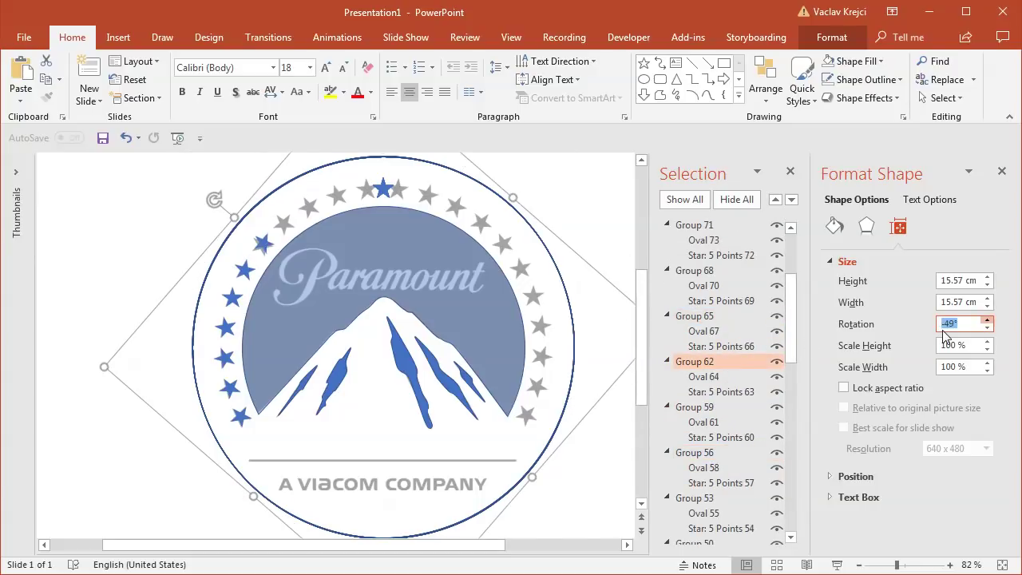
Rotate Group 59 to -38°, then adjust Group 56 until its star aligns
left_click(703, 407)
left_click(955, 324)
type("-38")
key("Return")
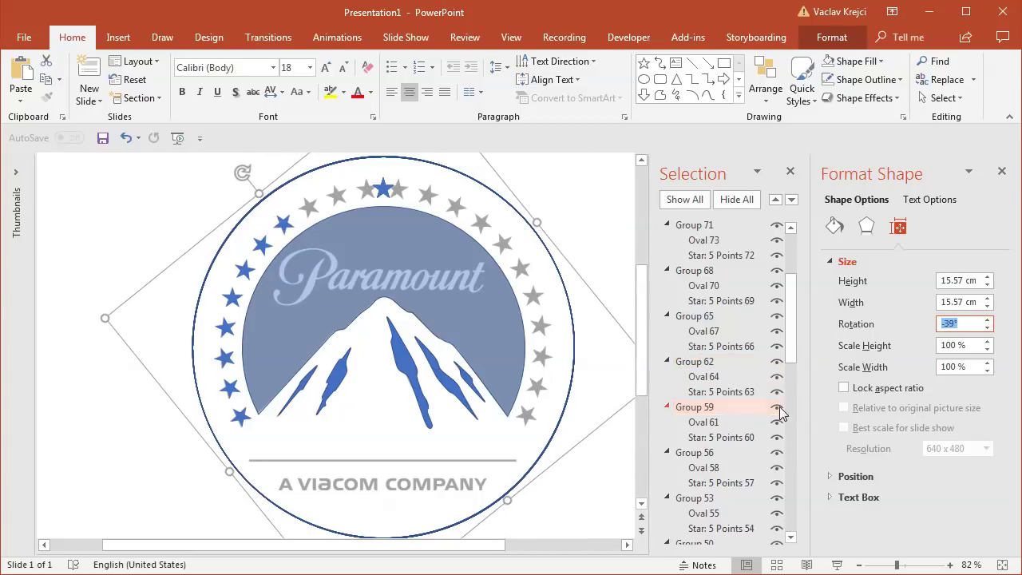
scroll(755, 371, "down", 2)
left_click(750, 368)
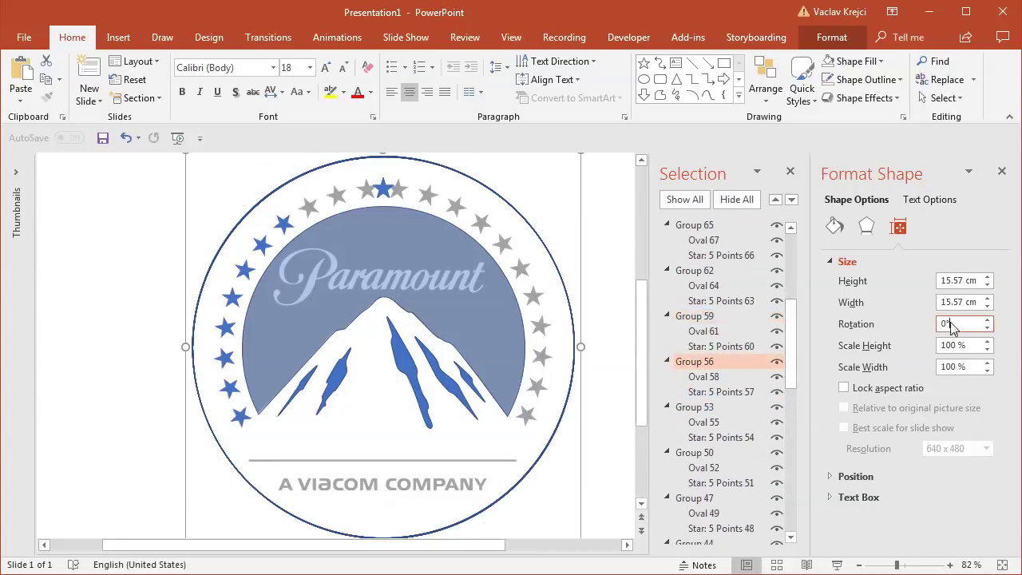
key("Return")
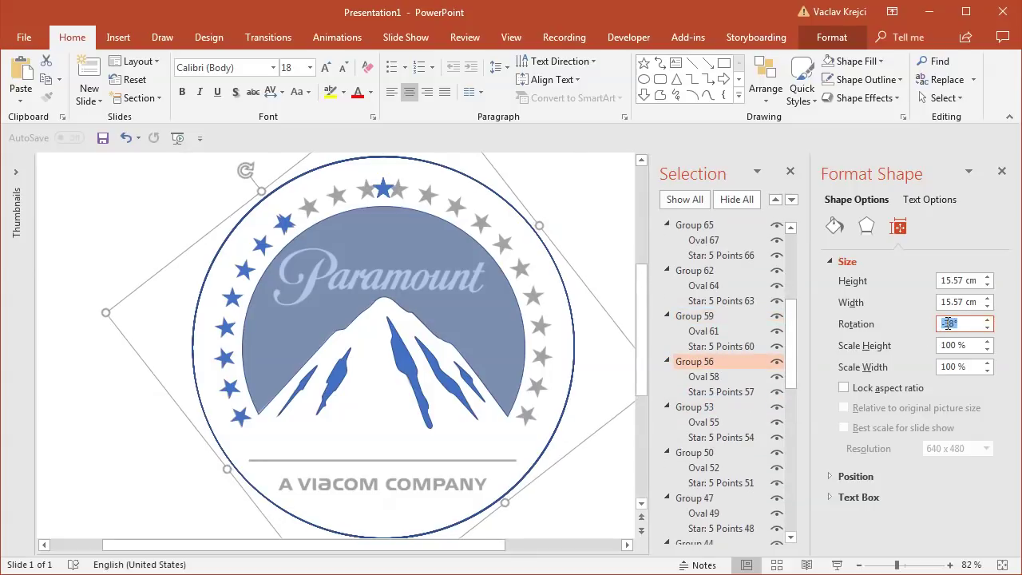
key("Up")
key("Up")
key("Up")
key("Up")
key("Up")
key("Up")
key("Up")
key("Up")
key("Up")
key("Up")
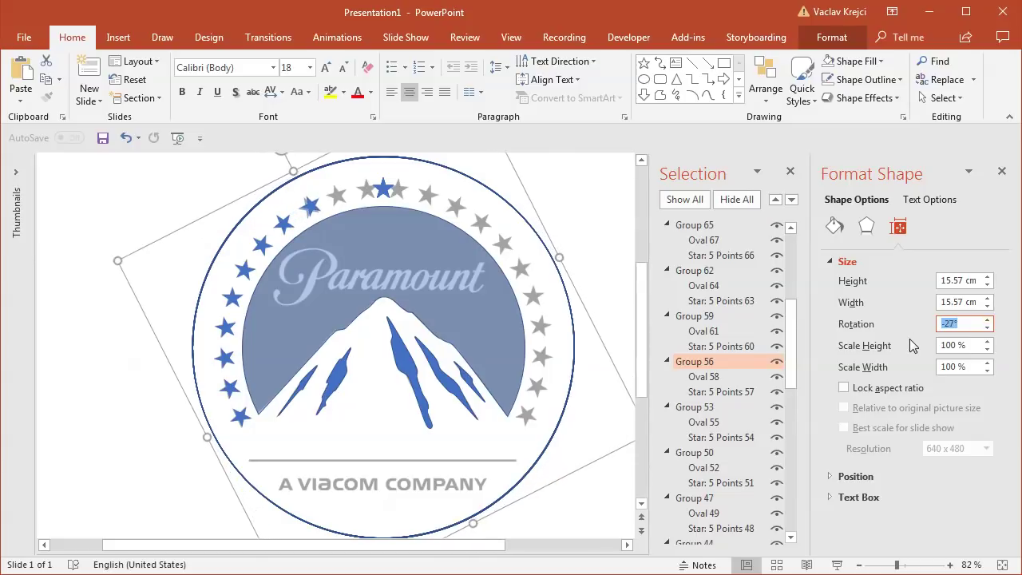
Rotate Group 53 to -17° and tilt Group 50 a few degrees counter-clockwise
left_click(695, 408)
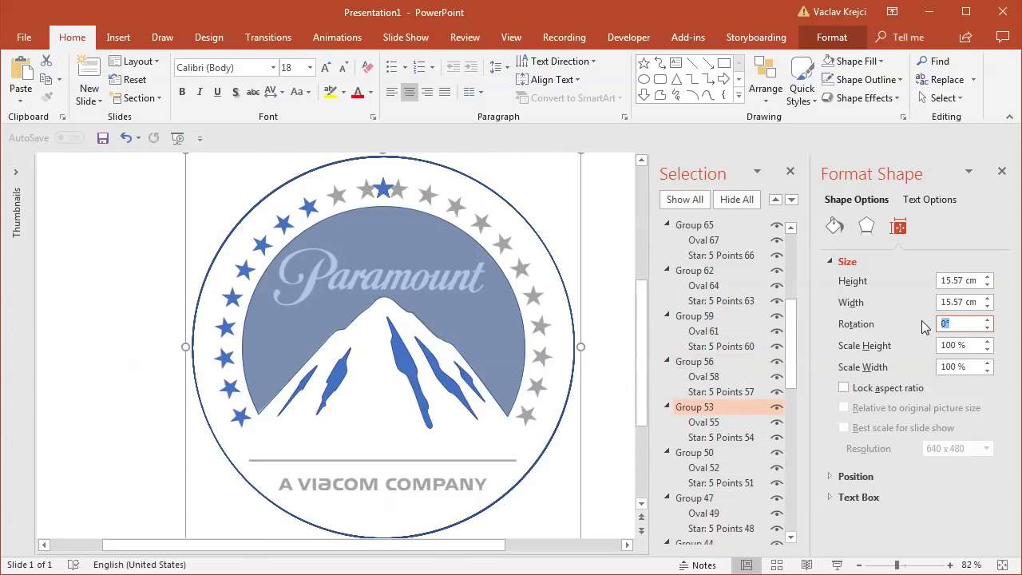
type("-40")
key("Return")
key("Up")
key("Up")
key("Up")
key("Up")
key("Up")
key("Up")
key("Up")
key("Up")
key("Up")
key("Up")
key("Up")
key("Up")
key("Up")
key("Up")
key("Up")
key("Up")
key("Up")
key("Up")
key("Up")
key("Up")
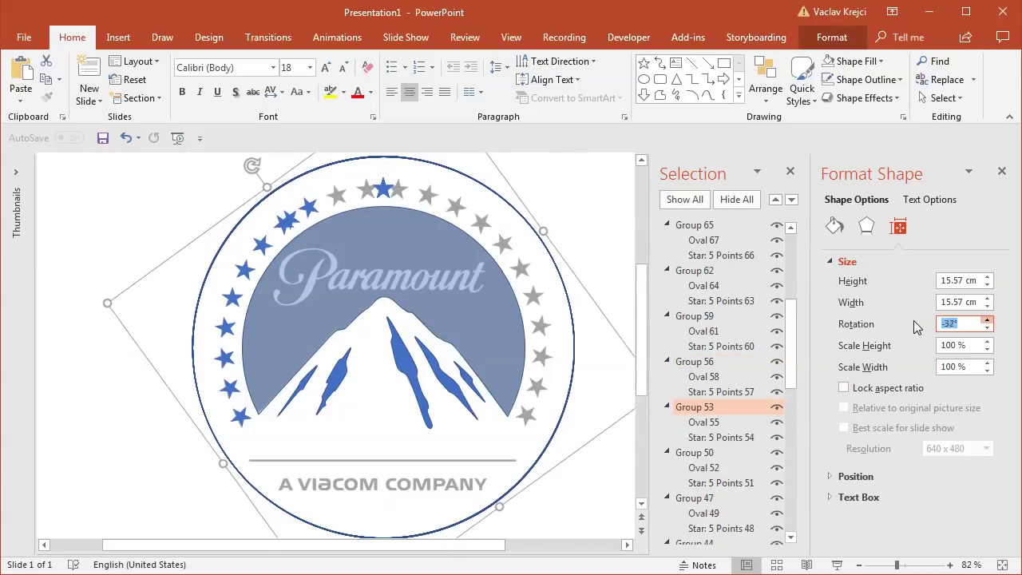
key("Up")
key("Up")
key("Up")
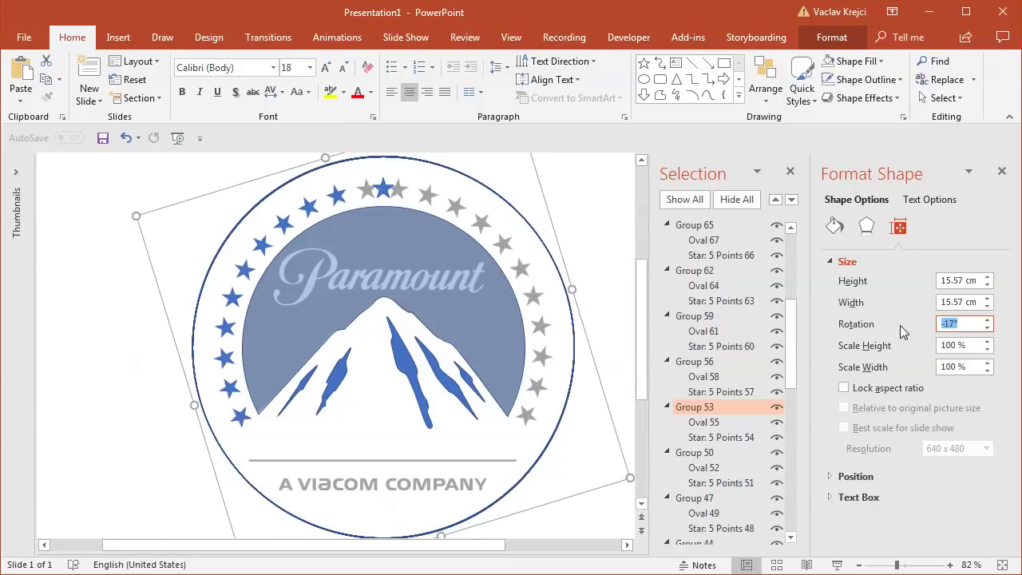
left_click(695, 452)
left_click(955, 324)
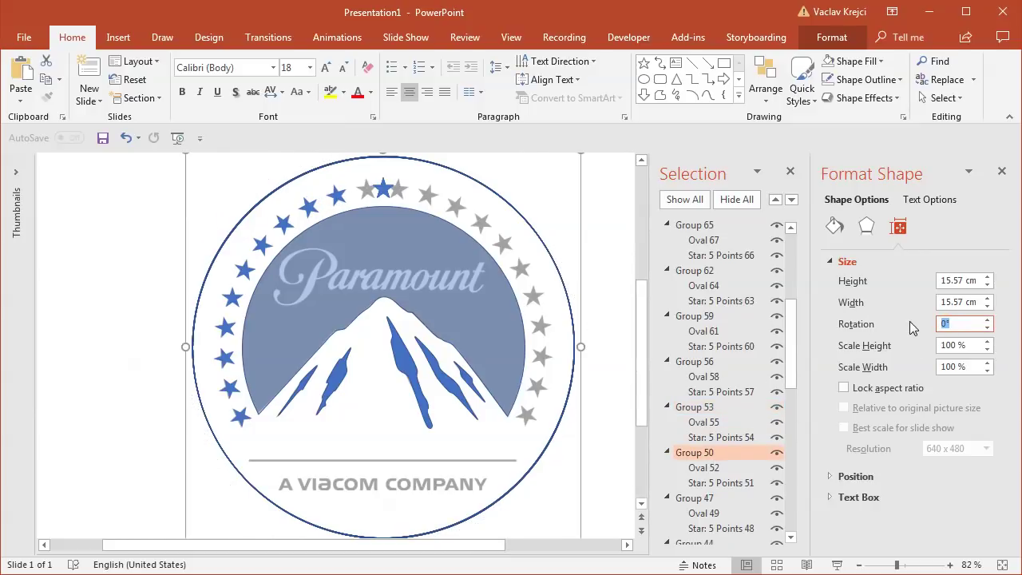
key("Down")
key("Down")
key("Down")
key("Down")
key("Down")
key("Down")
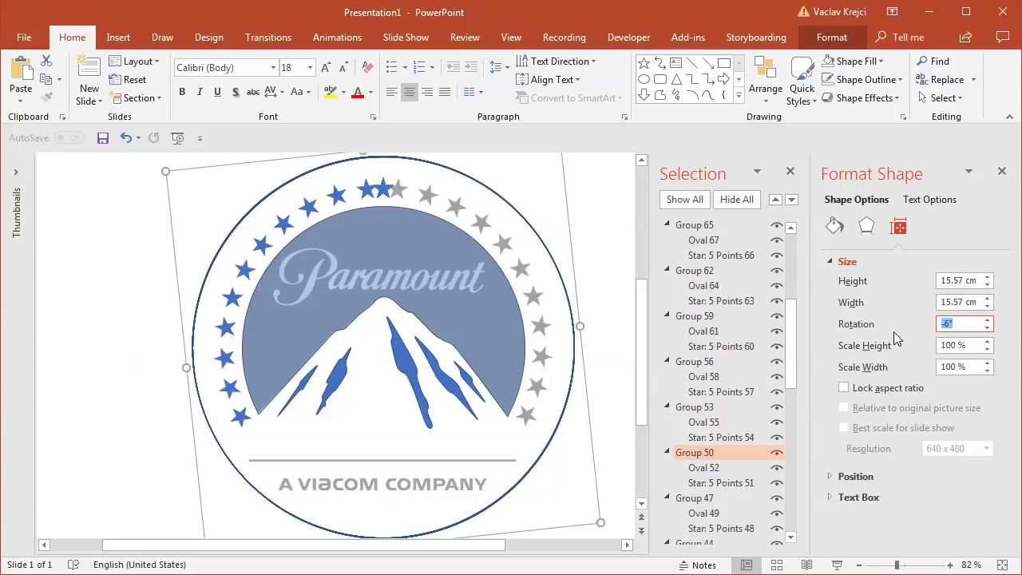
Step Group 47's rotation to 5° and Group 44's to 16°
scroll(799, 355, "down", 3)
left_click(701, 356)
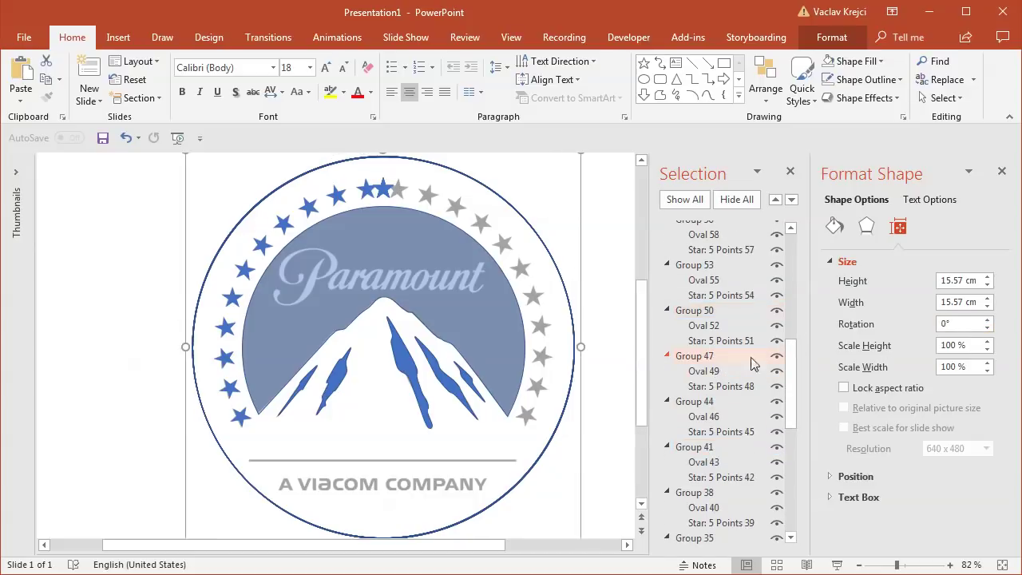
key("Up")
key("Up")
key("Up")
key("Up")
key("Up")
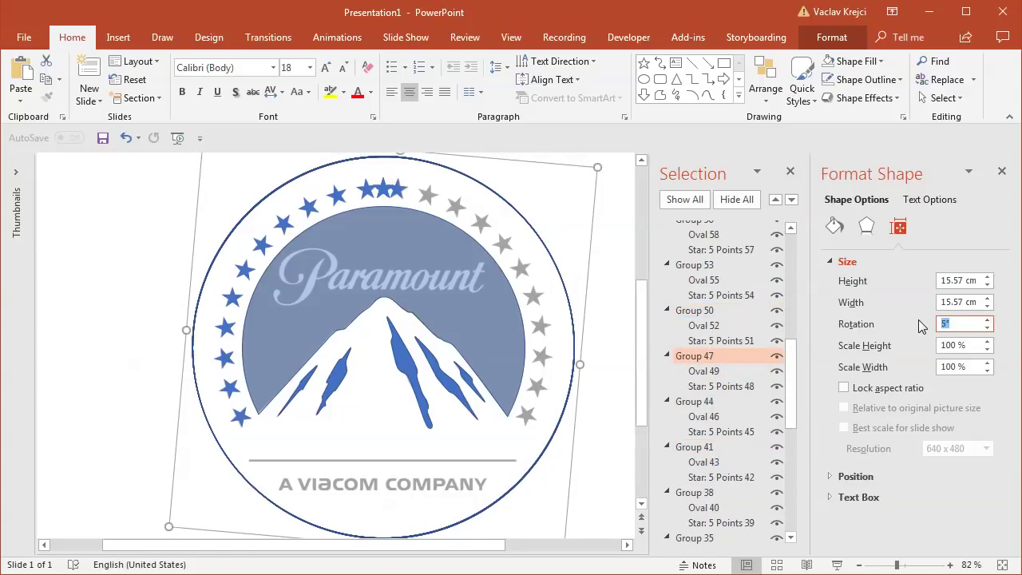
left_click(694, 402)
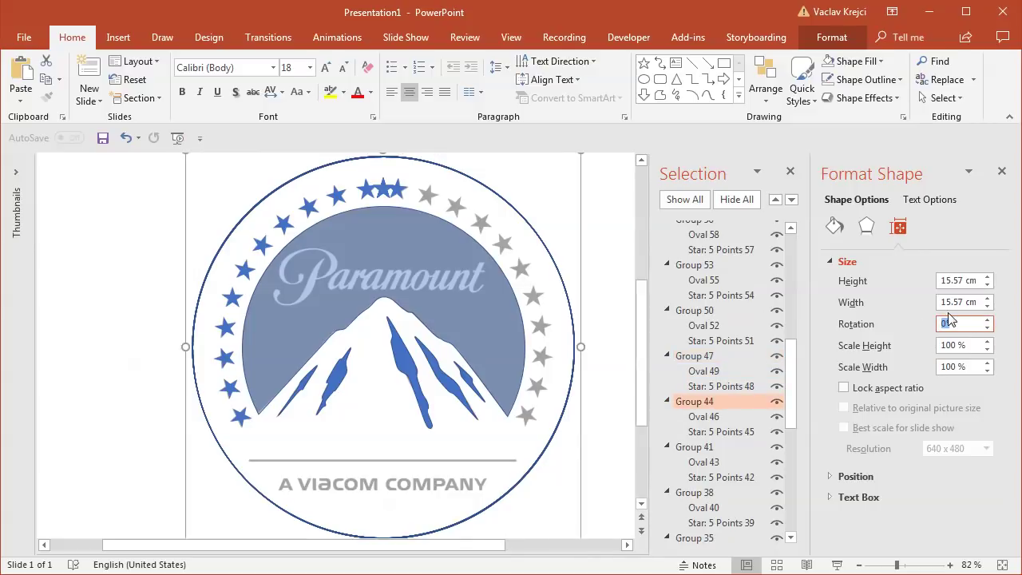
key("Up")
key("Up")
key("Up")
key("Up")
key("Up")
key("Up")
key("Up")
key("Up")
key("Up")
key("Up")
key("Up")
key("Up")
key("Up")
key("Up")
key("Up")
key("Up")
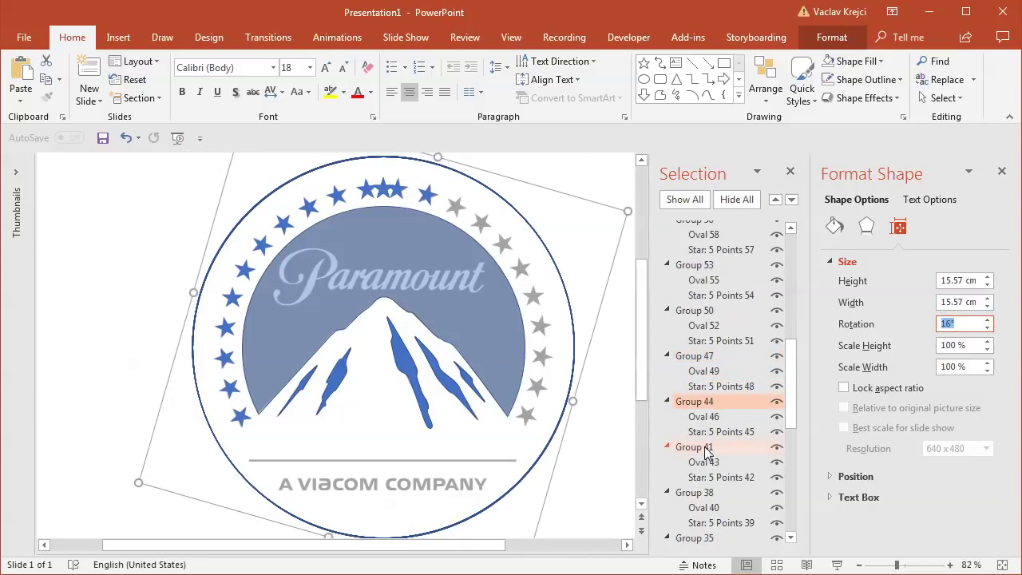
Rotate Group 41 to 27° and Group 38 to 38°
left_click(695, 448)
left_click(955, 324)
type("12")
key("Return")
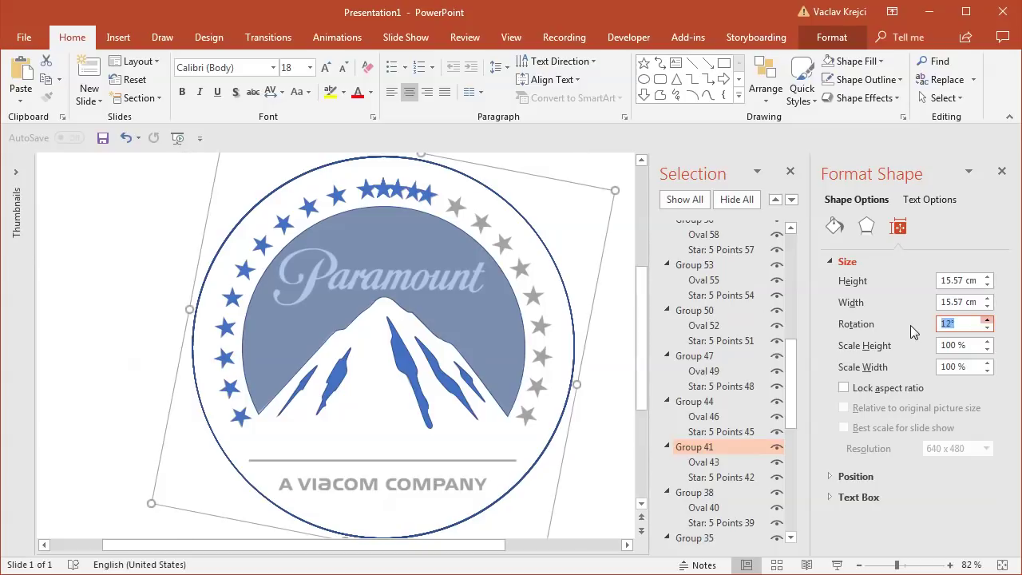
key("Up")
key("Up")
key("Up")
key("Up")
key("Up")
key("Up")
key("Up")
key("Up")
key("Up")
key("Up")
key("Up")
key("Up")
key("Up")
key("Up")
key("Up")
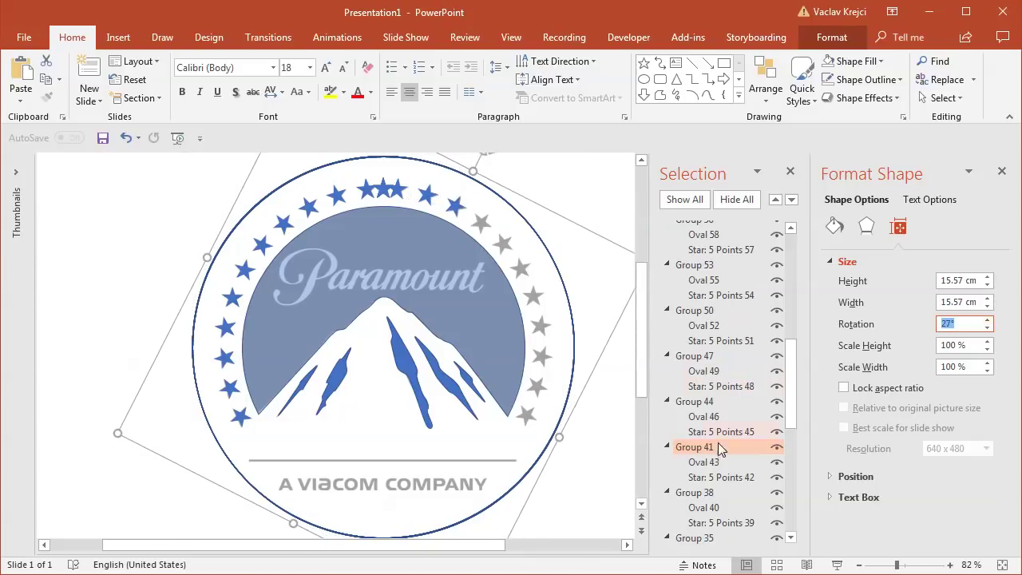
left_click(711, 495)
scroll(787, 413, "down", 3)
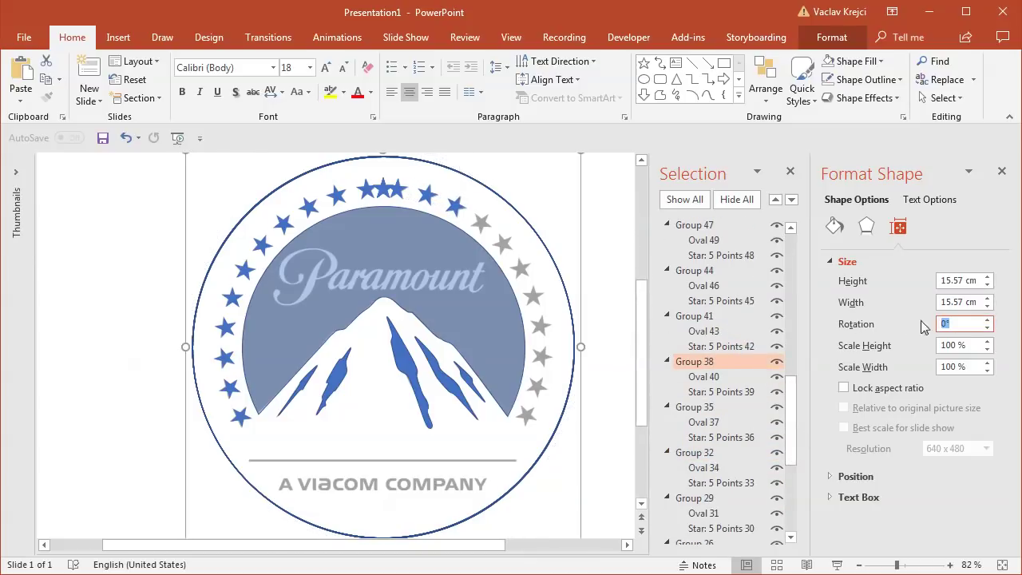
type("20")
key("Return")
key("Up")
key("Up")
key("Up")
key("Up")
key("Up")
key("Up")
key("Up")
key("Up")
key("Up")
key("Up")
key("Up")
key("Up")
key("Up")
key("Up")
key("Up")
key("Up")
key("Up")
key("Up")
key("Up")
key("Up")
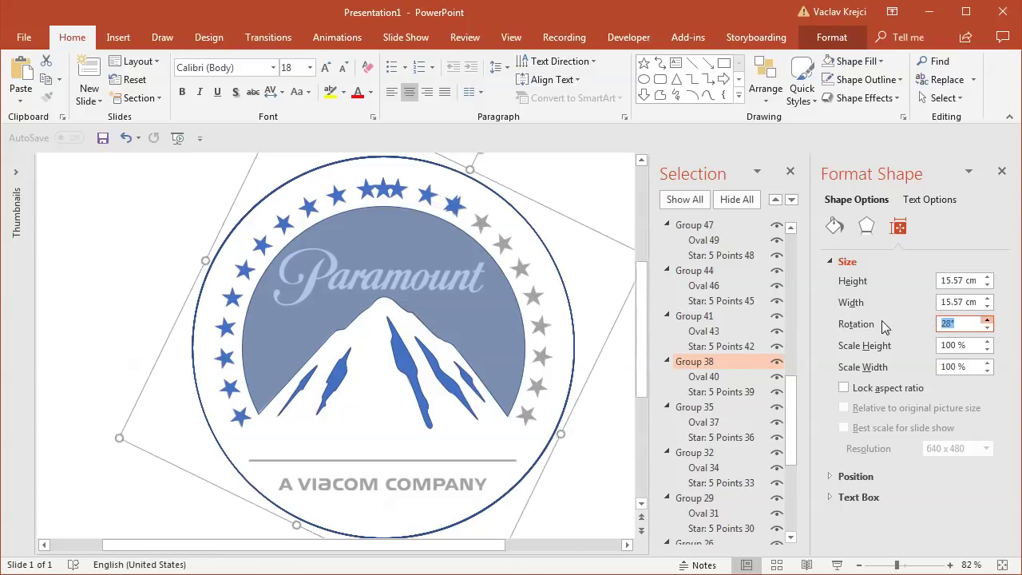
key("Down")
key("Down")
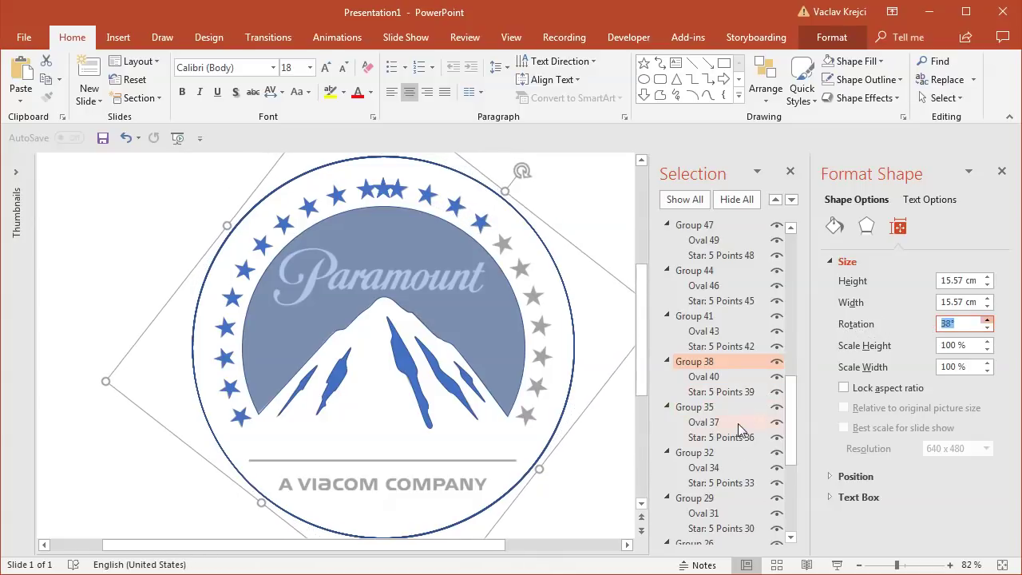
Rotate Group 35 to 49° and Group 32 to about 62°
left_click(714, 411)
left_click(947, 323)
type("31")
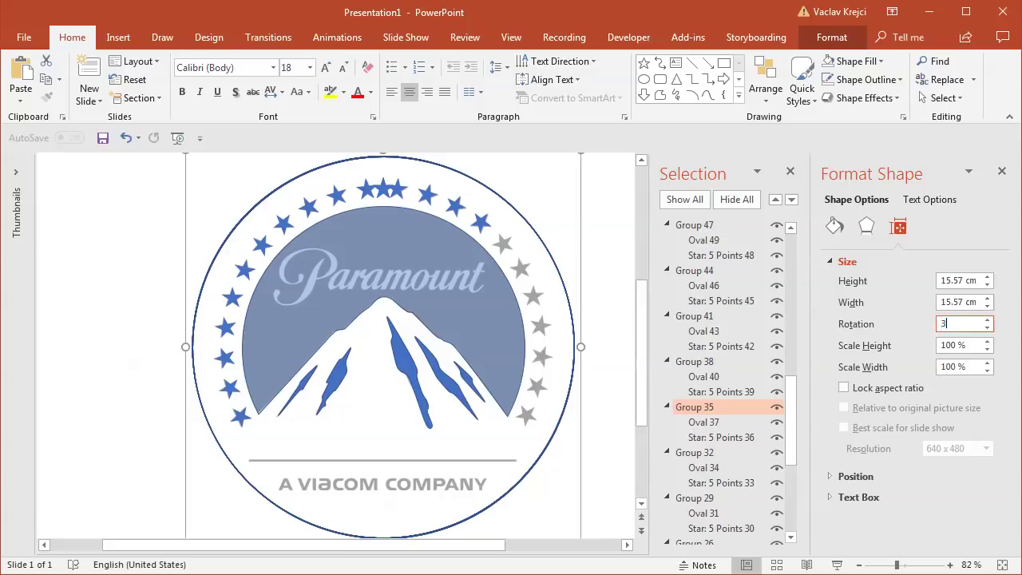
key("Return")
key("Up")
key("Up")
key("Up")
key("Up")
key("Up")
key("Up")
key("Up")
key("Up")
key("Up")
key("Up")
key("Up")
key("Up")
key("Up")
key("Up")
key("Up")
key("Up")
key("Up")
key("Up")
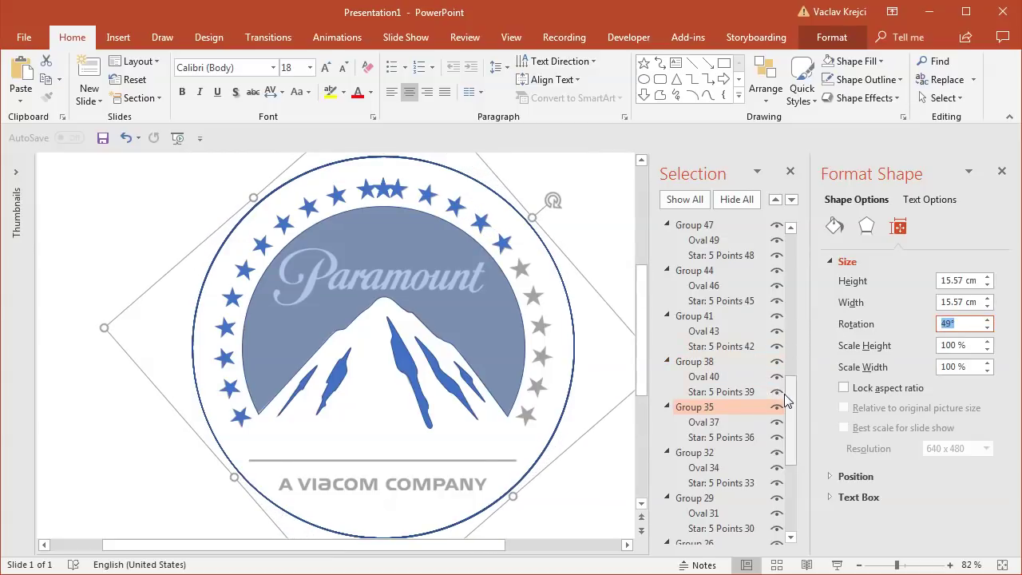
scroll(763, 405, "down", 1)
left_click(763, 405)
left_click(946, 324)
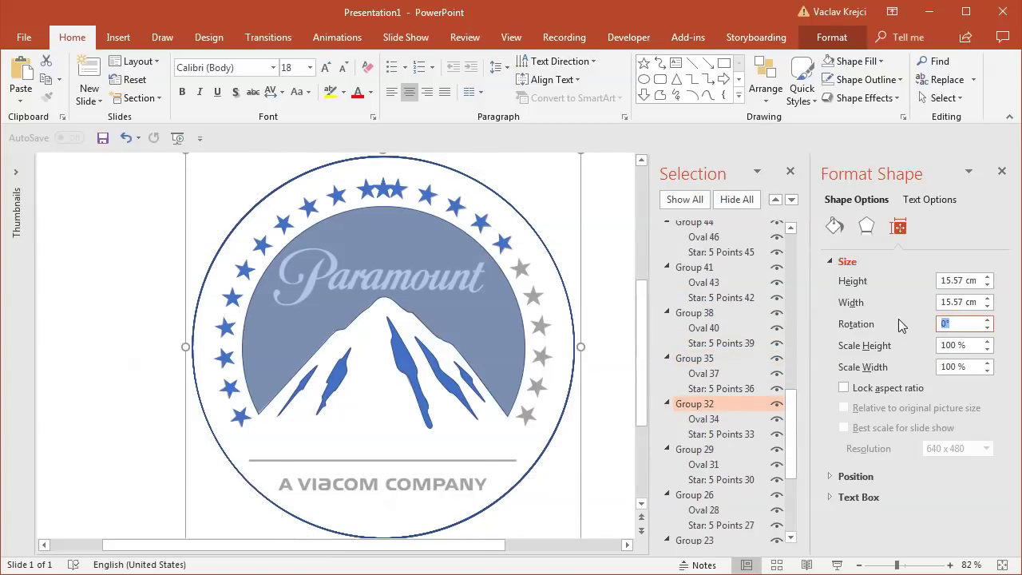
type("41")
key("Return")
key("Up")
key("Up")
key("Up")
key("Up")
key("Up")
key("Up")
key("Up")
key("Up")
key("Up")
key("Up")
key("Up")
key("Up")
key("Up")
key("Up")
key("Up")
key("Up")
key("Up")
key("Up")
key("Up")
key("Up")
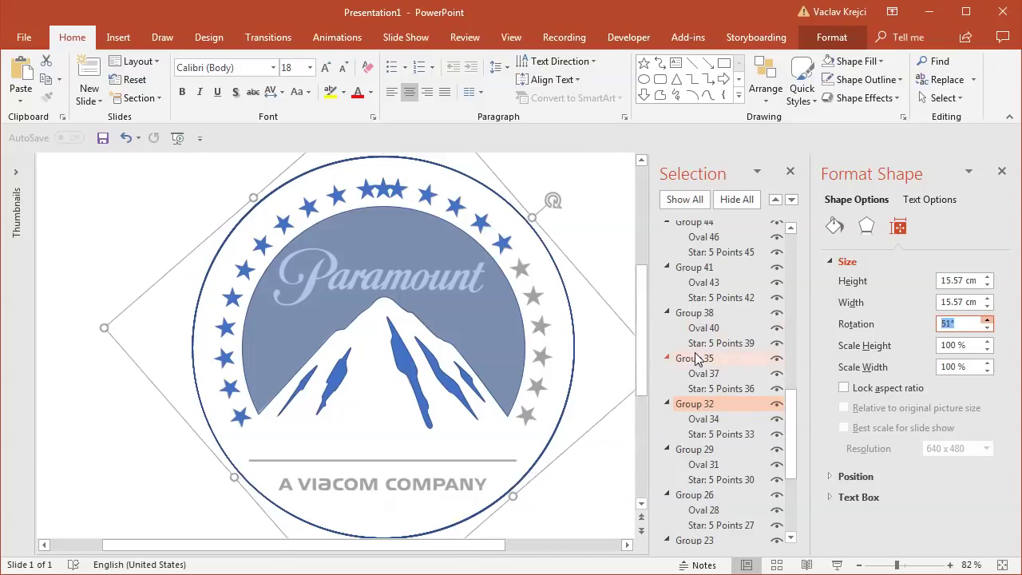
key("Up")
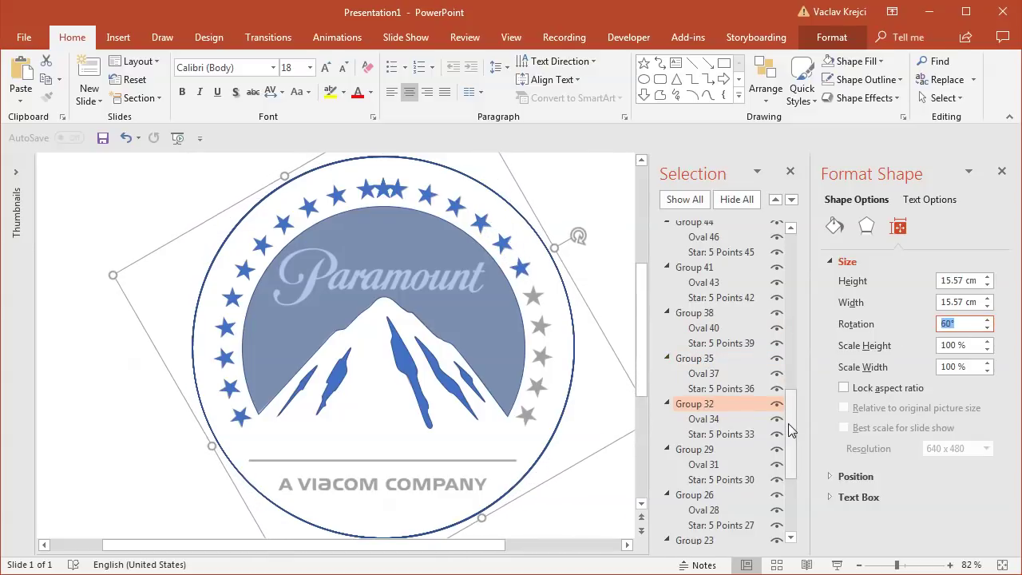
left_click_drag(789, 423, 789, 445)
Rotate Group 29 to 70°, Group 26 to 82° and Group 23 to 93°
left_click(718, 372)
left_click(975, 323)
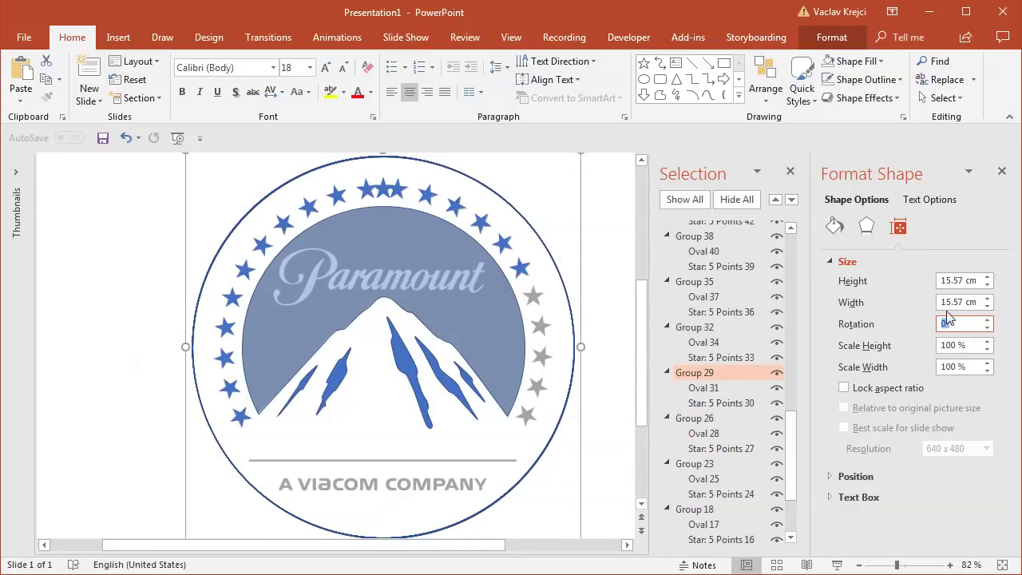
type("70")
key("Return")
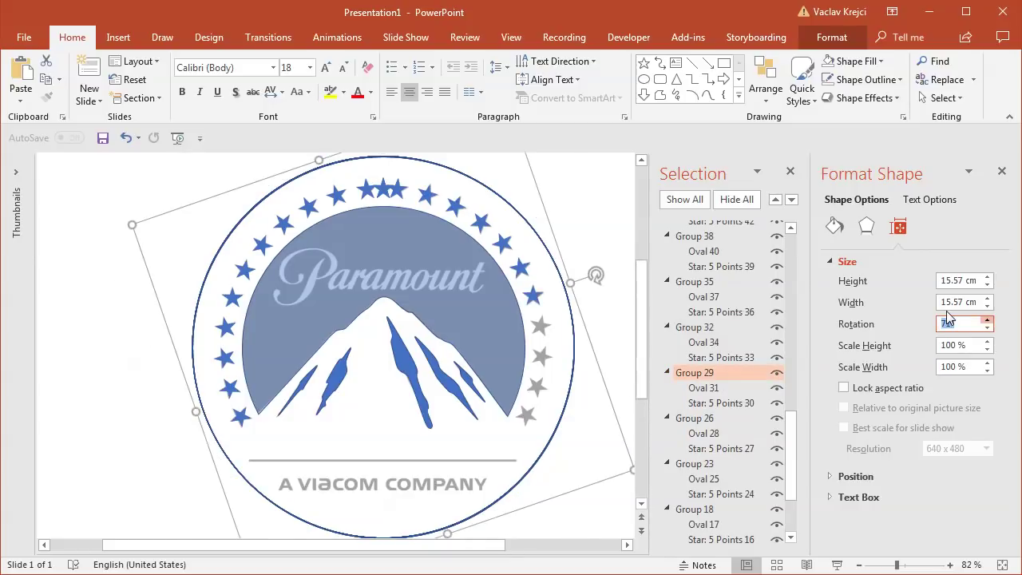
left_click(734, 418)
type("82")
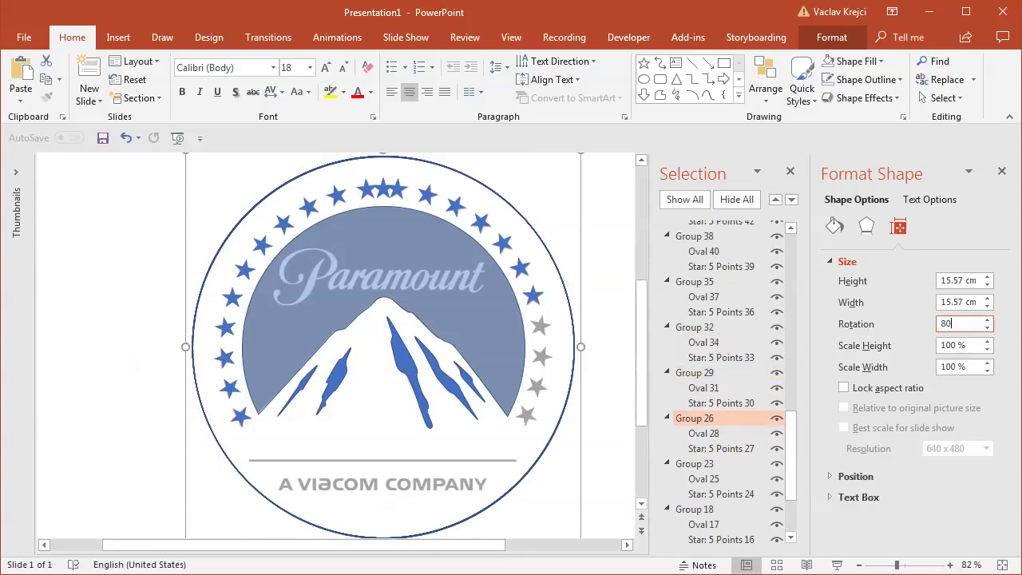
key("Return")
left_click(692, 463)
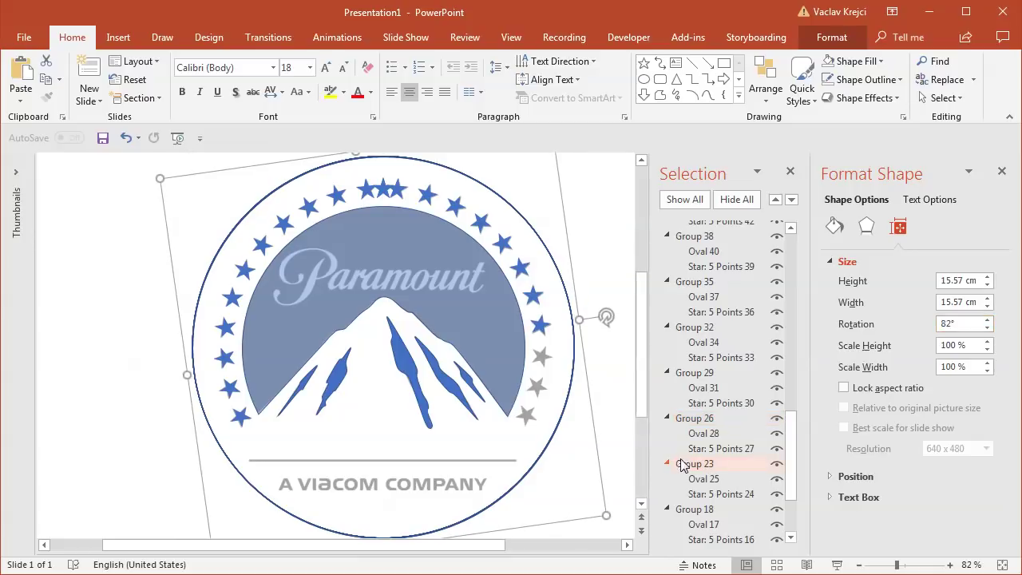
type("91")
key("Return")
key("Up")
key("Up")
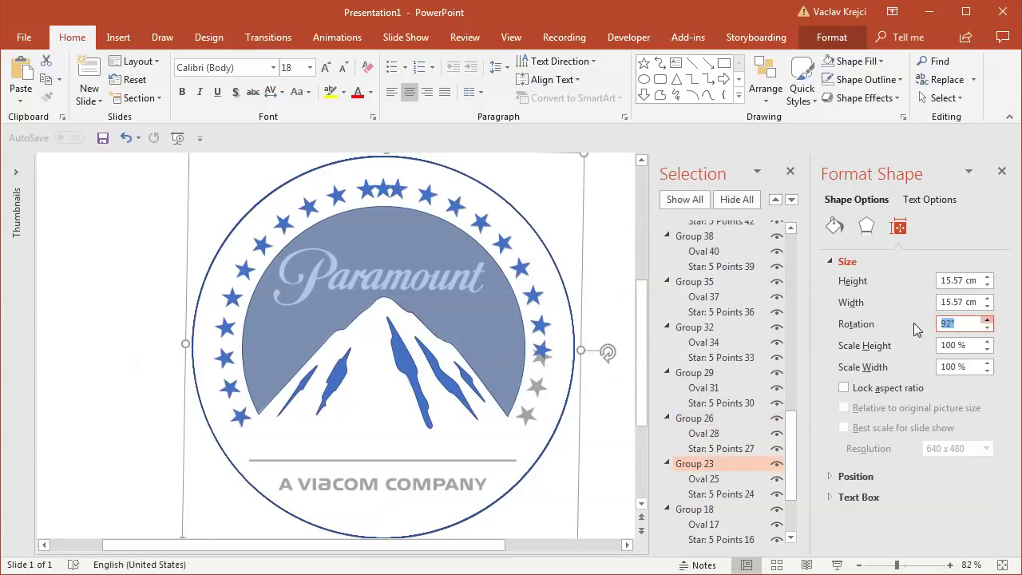
Rotate Group 18 to 104°
scroll(792, 479, "down", 1)
scroll(742, 454, "down", 2)
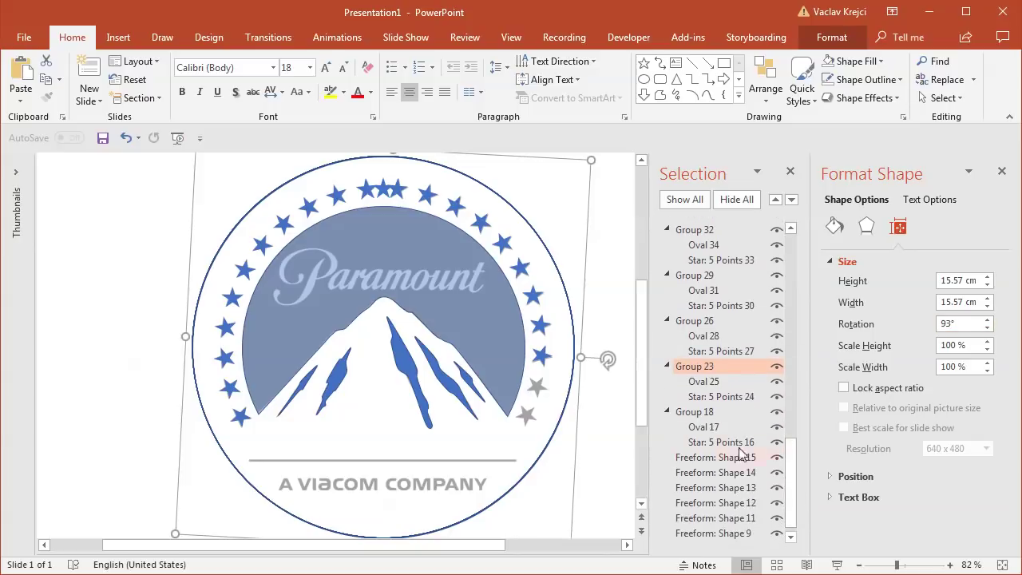
left_click(694, 412)
left_click(942, 323)
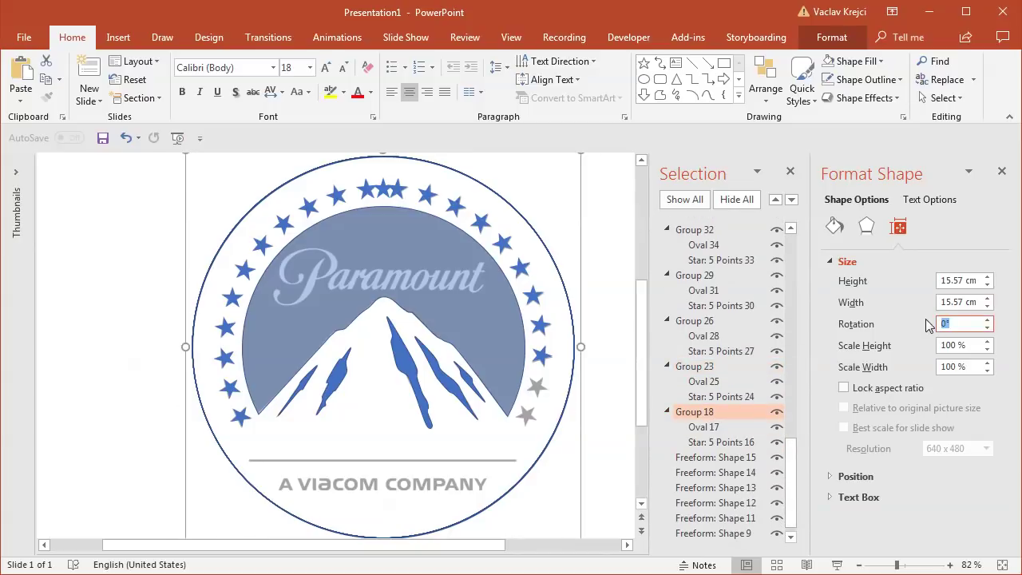
type("104")
key("Return")
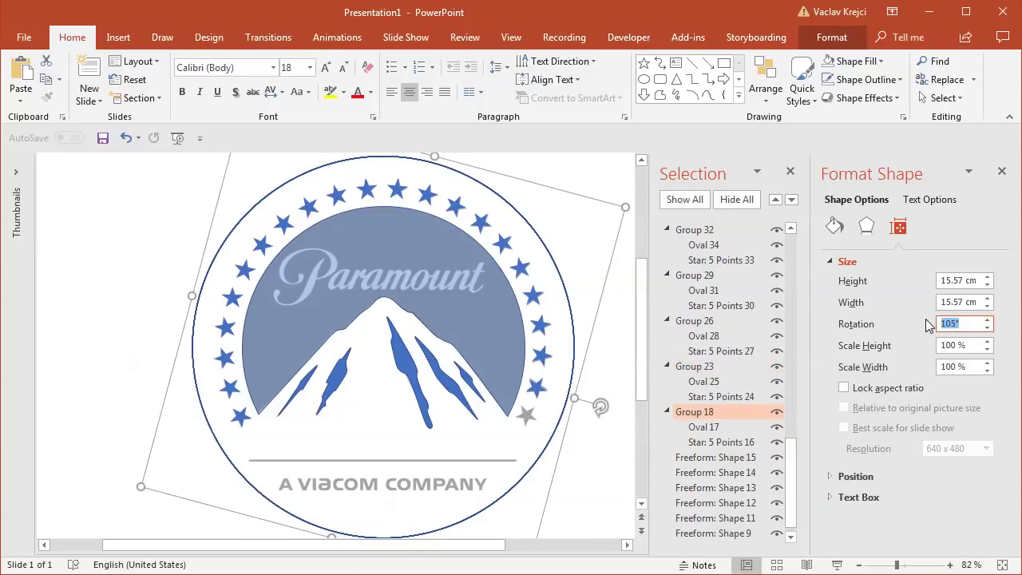
Duplicate the latest circle-and-star group, centre it on the circle and rotate it to 116°
left_click(576, 194)
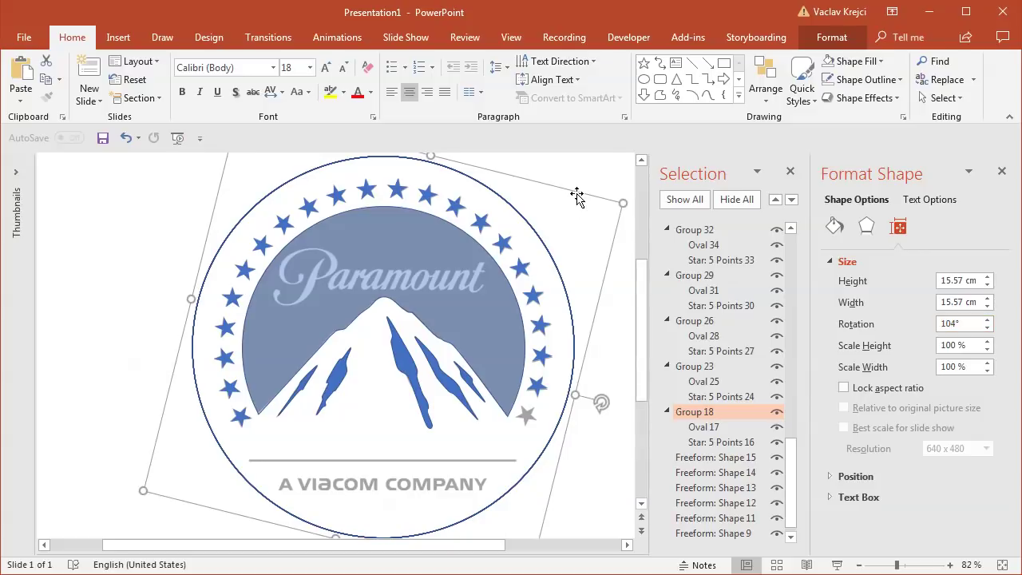
key("ctrl+d")
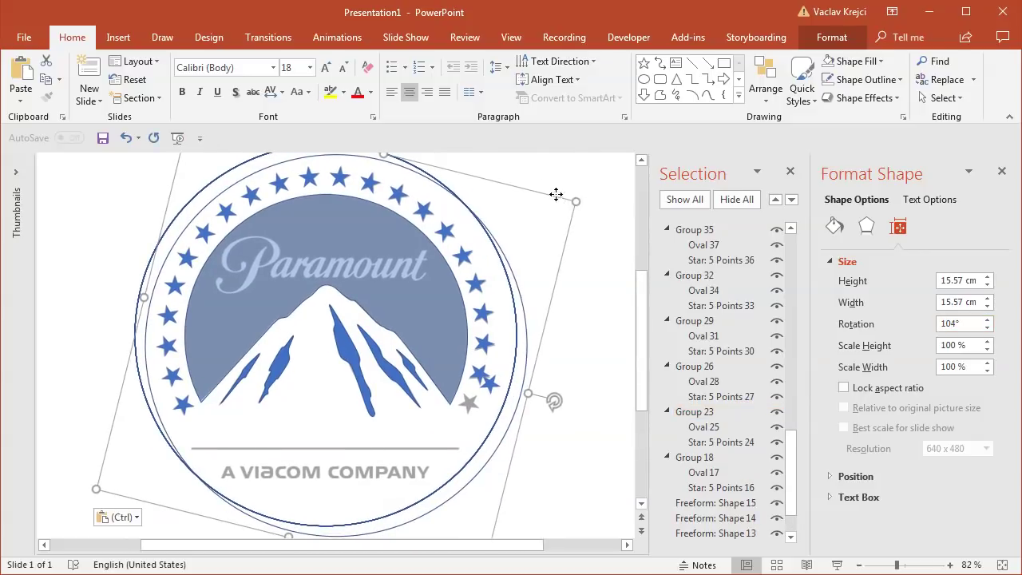
left_click(551, 190)
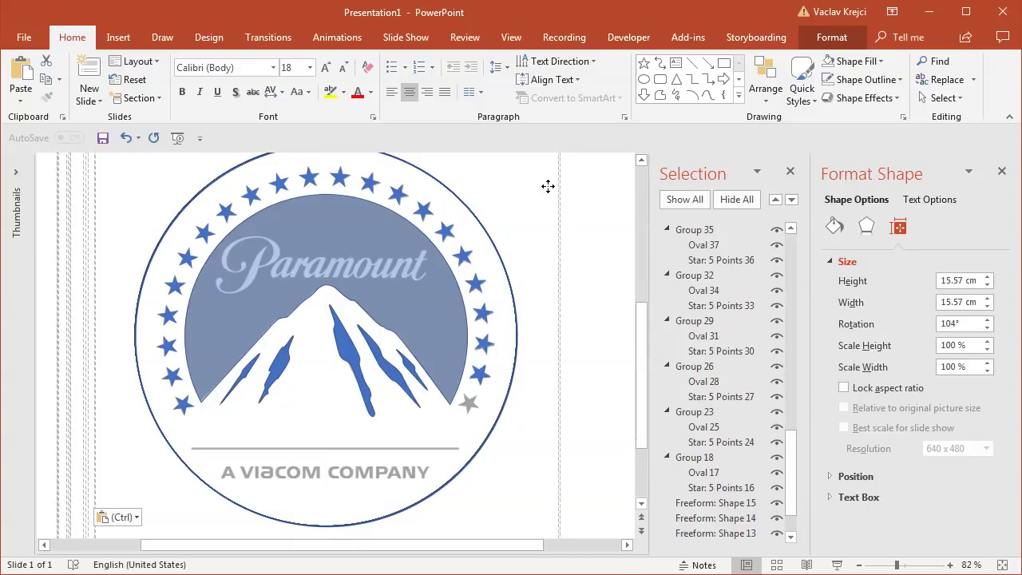
left_click_drag(548, 186, 548, 186)
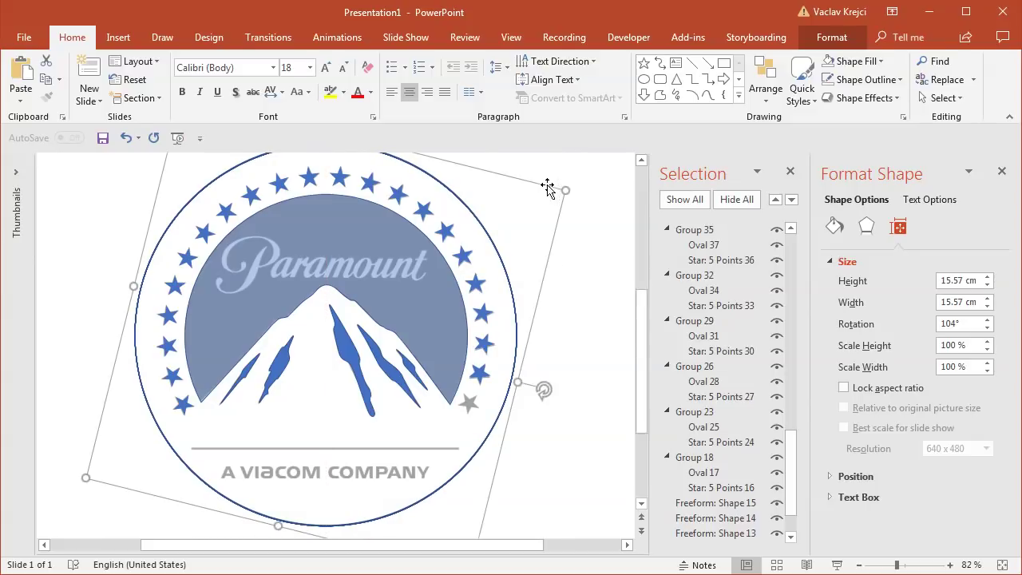
left_click(956, 323)
key("Up")
key("Up")
key("Up")
key("Up")
key("Up")
key("Up")
key("Up")
key("Up")
key("Up")
key("Up")
key("Up")
key("Up")
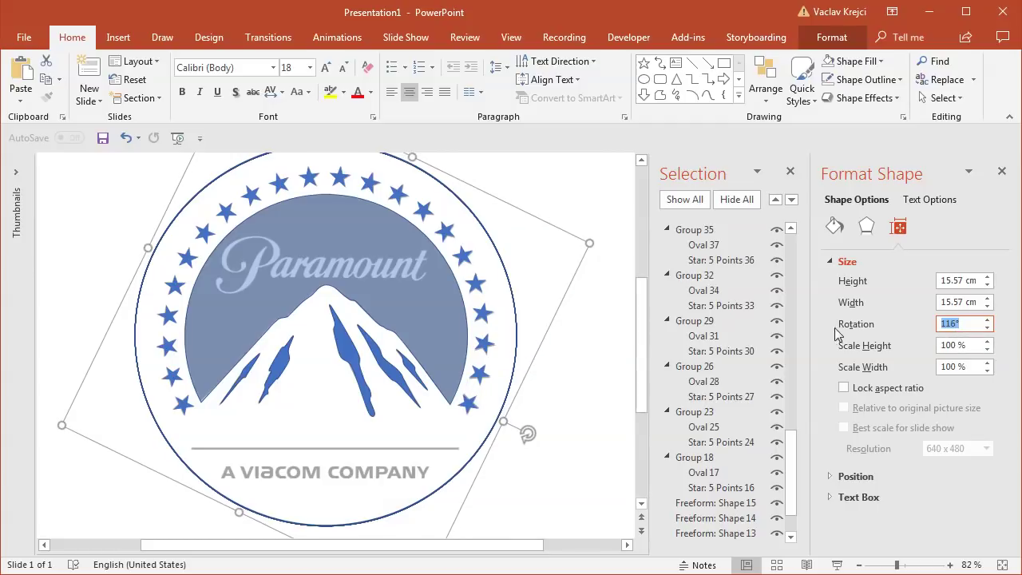
key("Left")
left_click(889, 566)
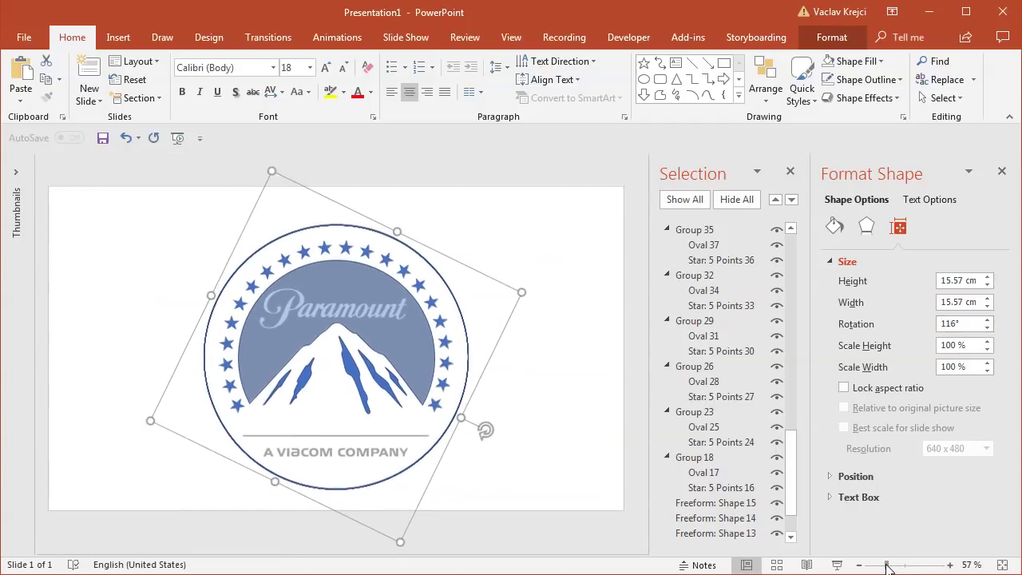
scroll(791, 454, "down", 3)
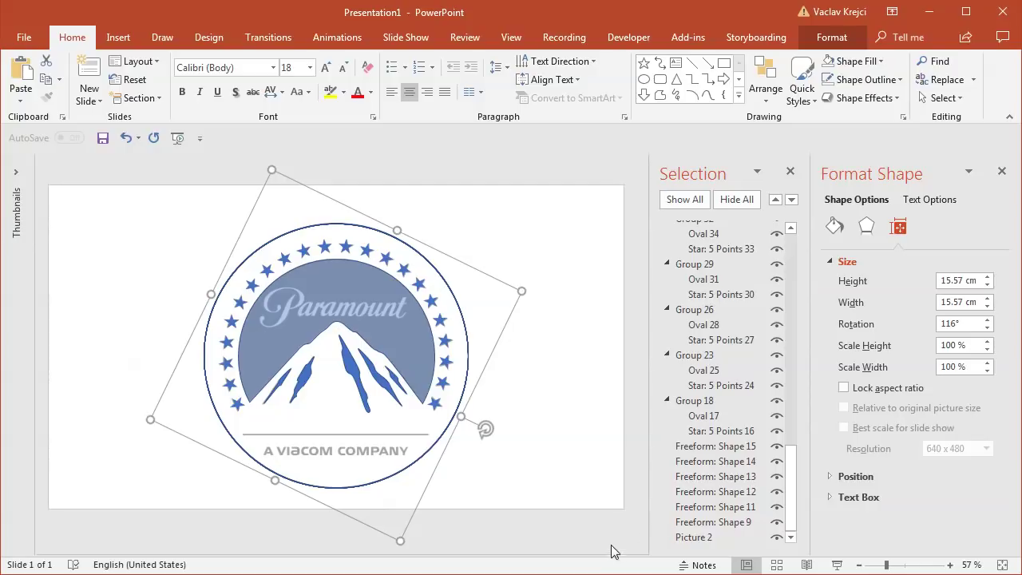
Hide the five blue mountain streaks, the light-blue mountain backdrop and the reference Paramount picture
left_click_drag(654, 532, 619, 525)
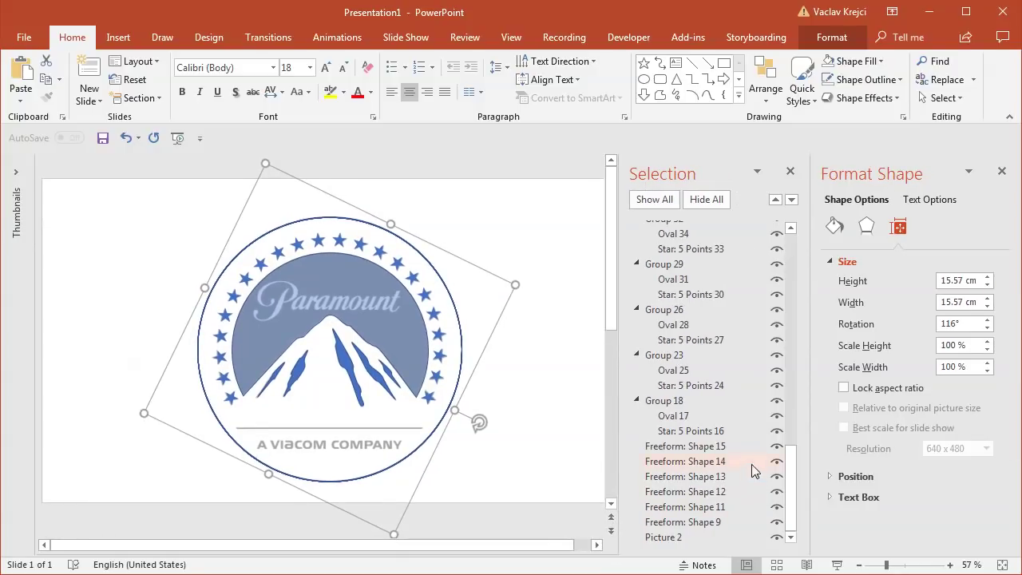
left_click(776, 447)
left_click(777, 462)
left_click(776, 477)
left_click(777, 492)
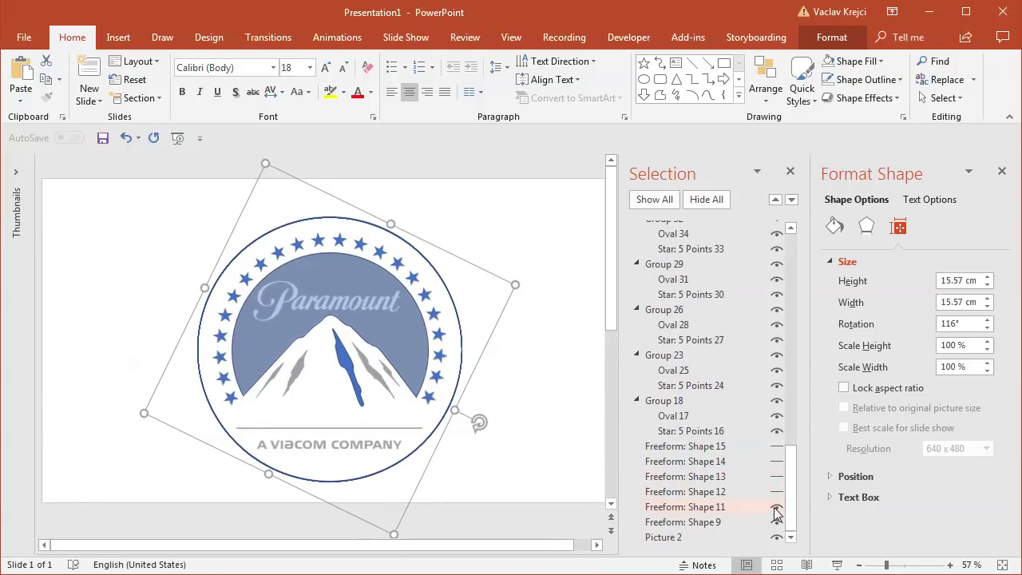
left_click(776, 507)
left_click(776, 522)
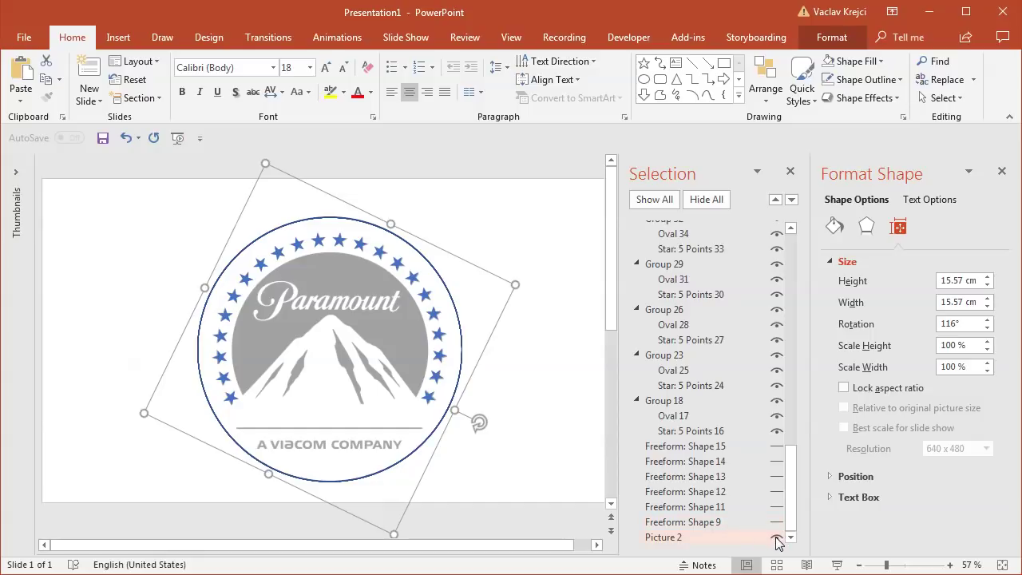
left_click(777, 538)
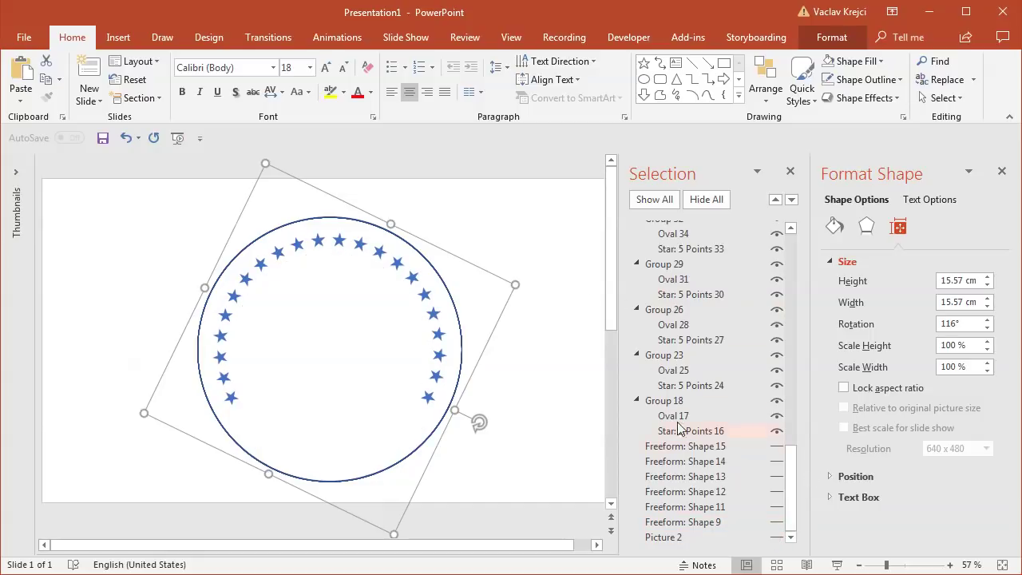
Select all the circle-and-star groups together and ungroup them, then deselect
left_click_drag(789, 471, 799, 264)
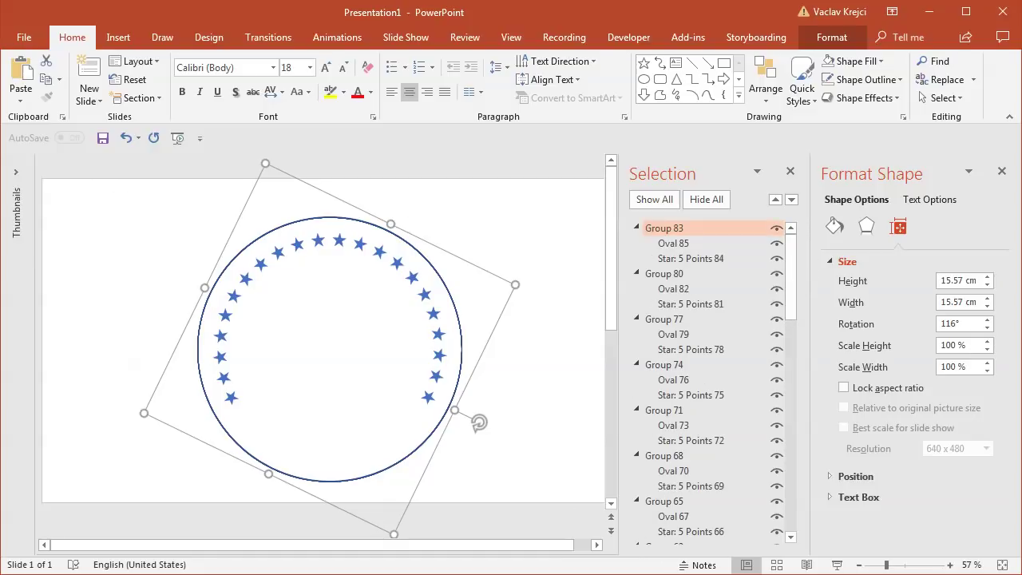
left_click_drag(887, 564, 879, 565)
left_click_drag(134, 226, 520, 496)
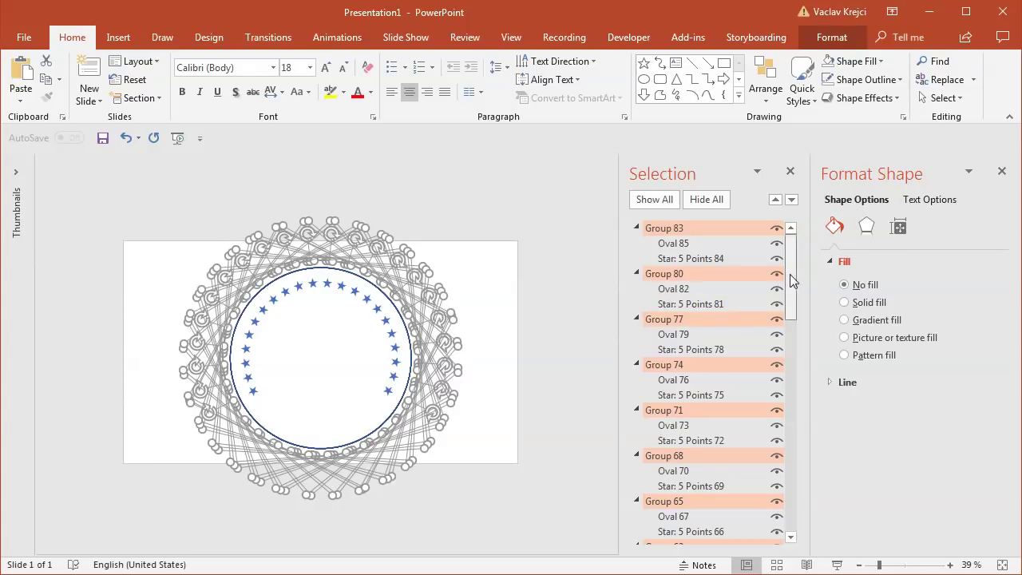
left_click_drag(790, 274, 825, 220)
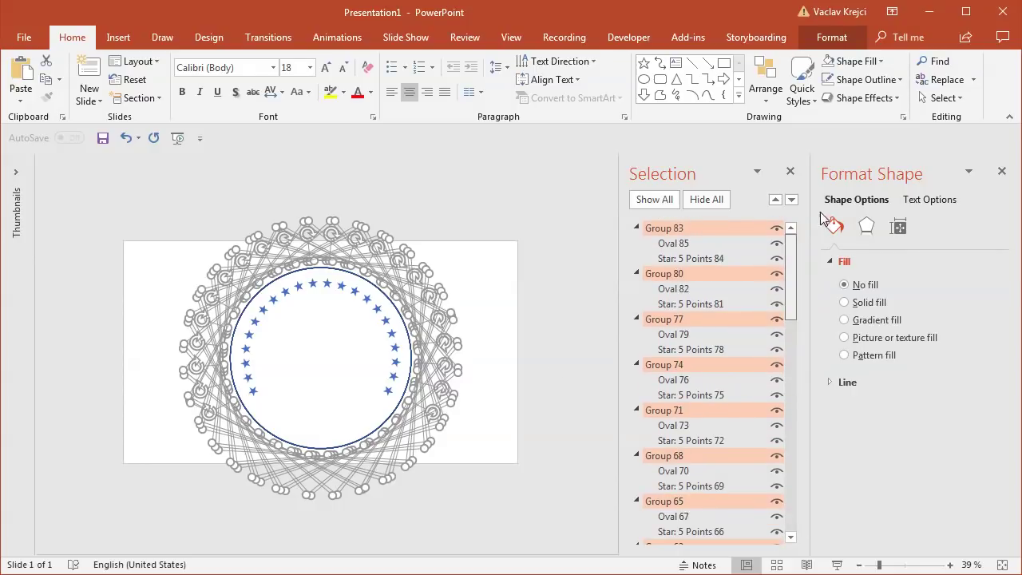
left_click(831, 37)
left_click(877, 79)
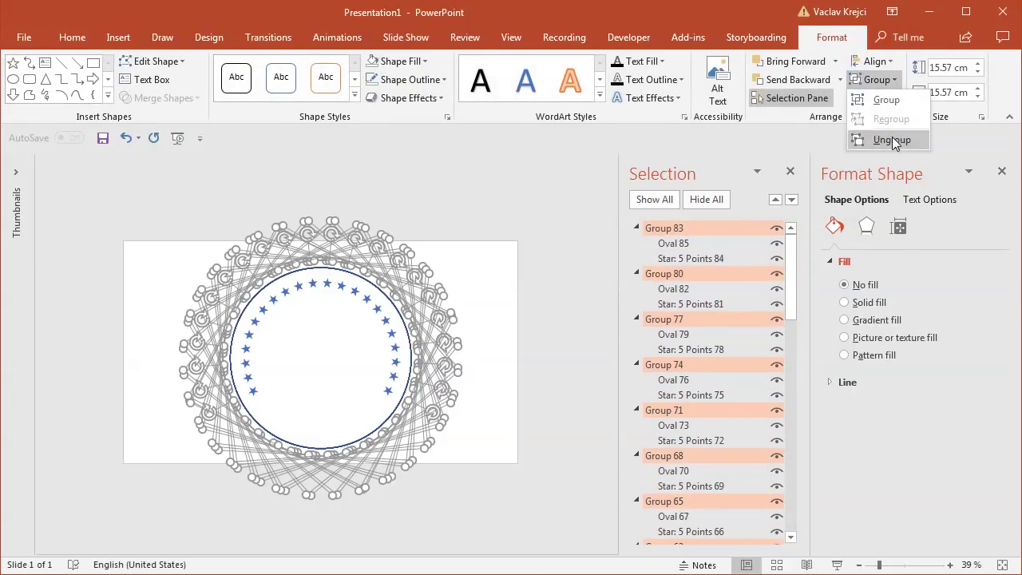
left_click(892, 140)
left_click(496, 246)
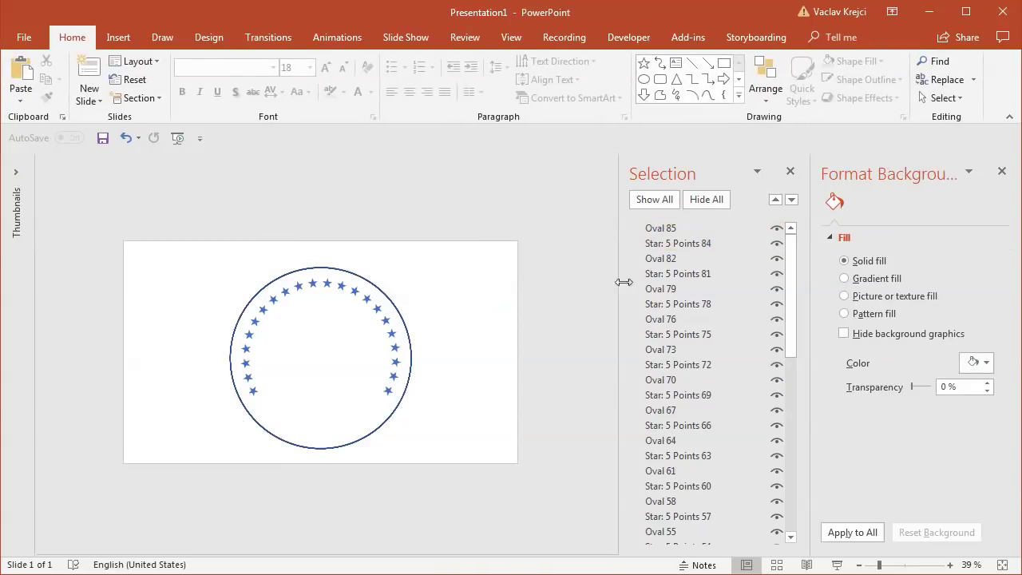
Select only the ring of stars and group them together
left_click_drag(94, 190, 530, 530)
left_click(496, 351)
left_click_drag(257, 299, 431, 416)
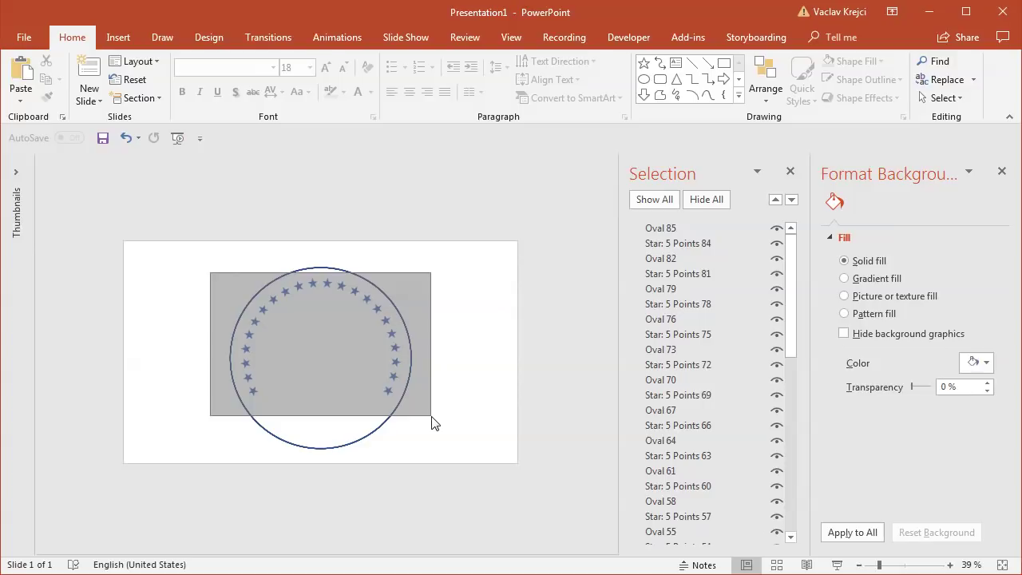
left_click_drag(431, 416, 432, 417)
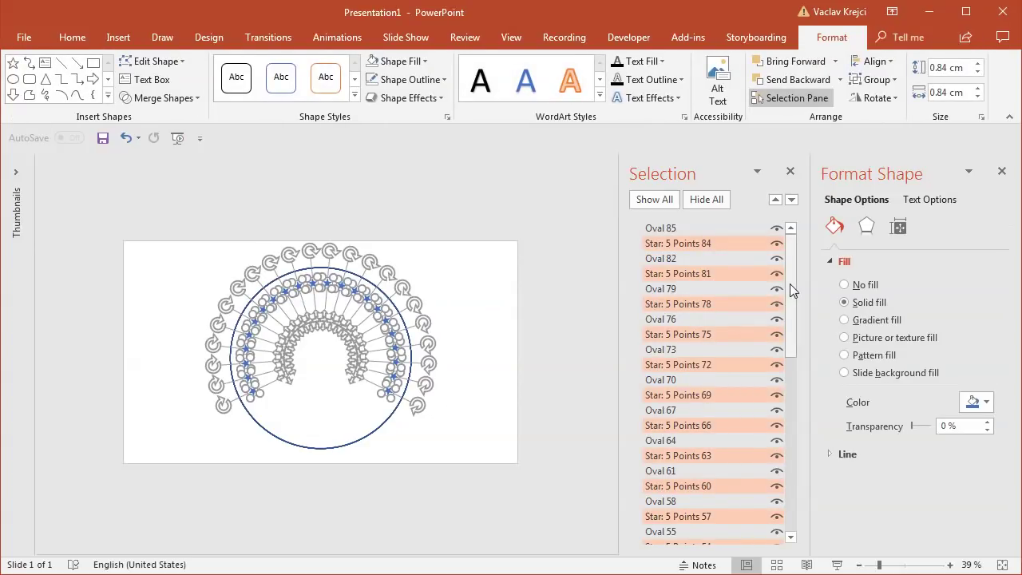
left_click_drag(790, 283, 809, 213)
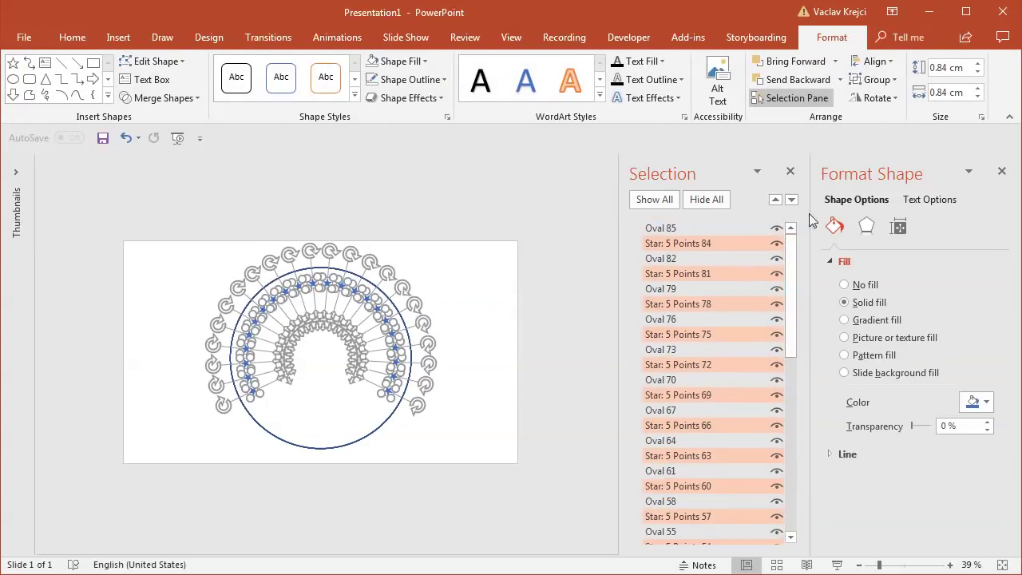
left_click(877, 80)
left_click(895, 106)
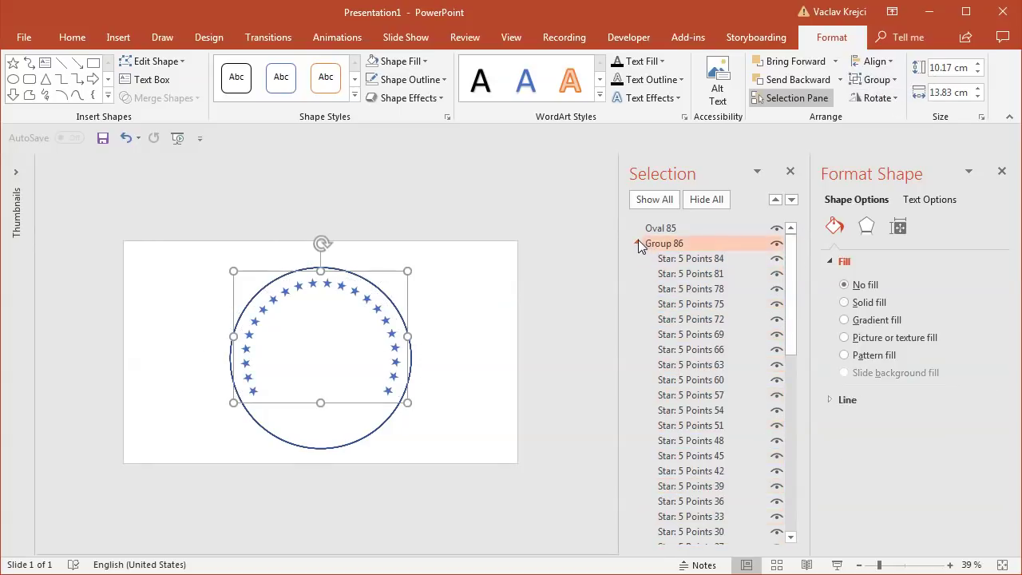
Hide the star group and delete all the helper ovals
left_click(637, 244)
left_click(776, 243)
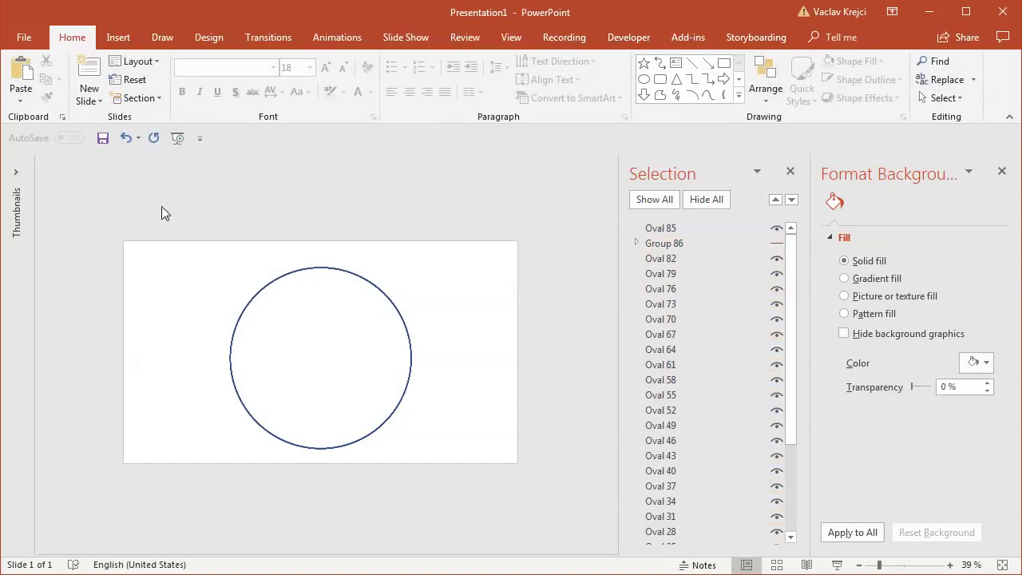
left_click_drag(153, 195, 537, 482)
key("Delete")
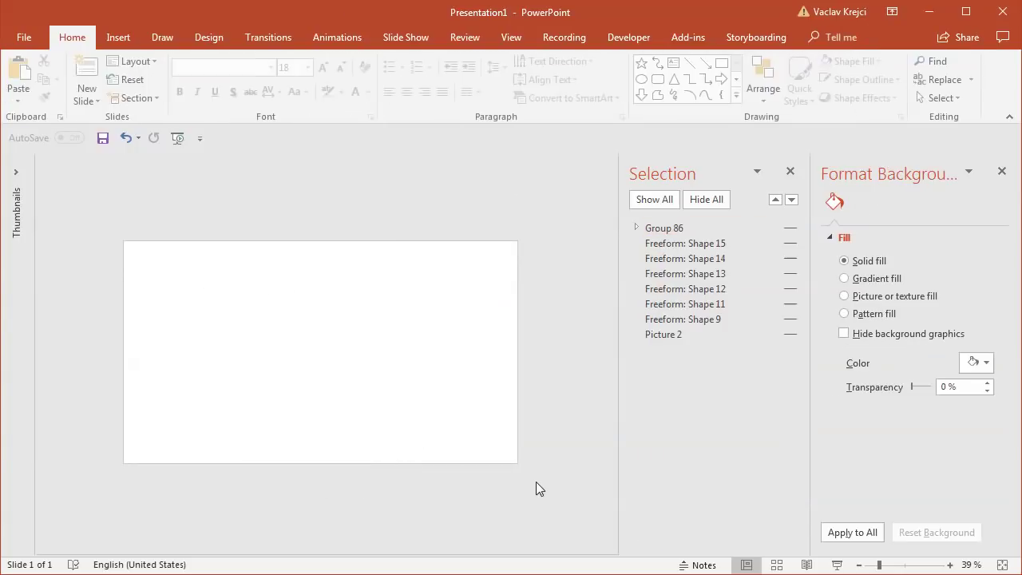
Unhide the mountain backdrop, the five streaks, the star group and the reference picture
left_click(685, 319)
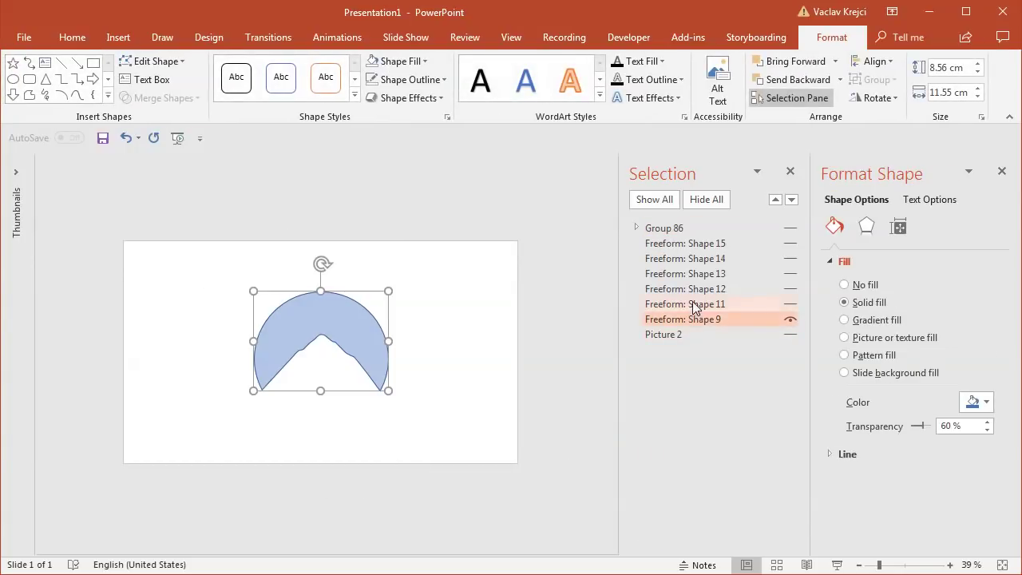
left_click(693, 304)
left_click(694, 289)
left_click(695, 273)
left_click(695, 259)
left_click(693, 244)
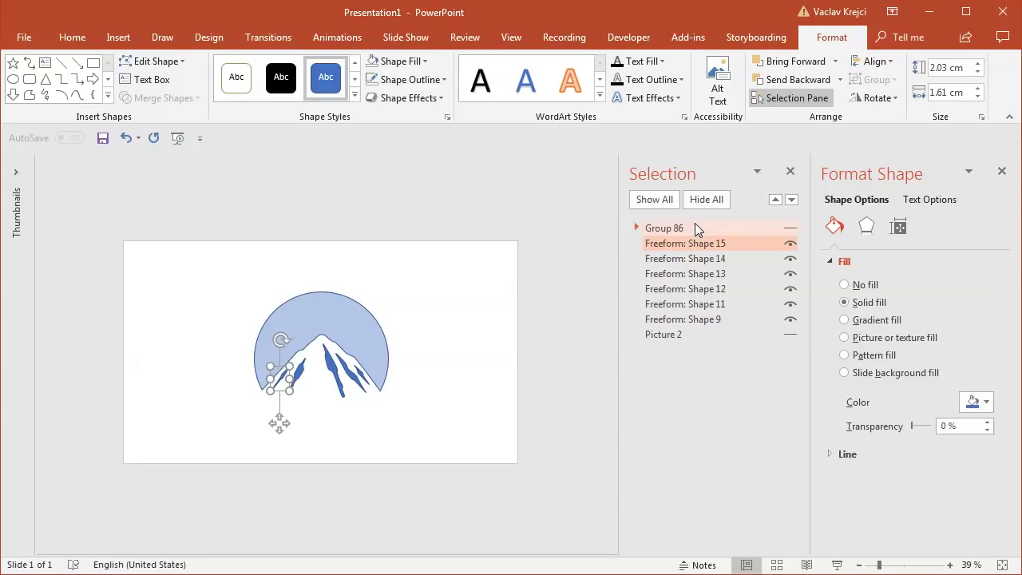
left_click(691, 229)
left_click(695, 335)
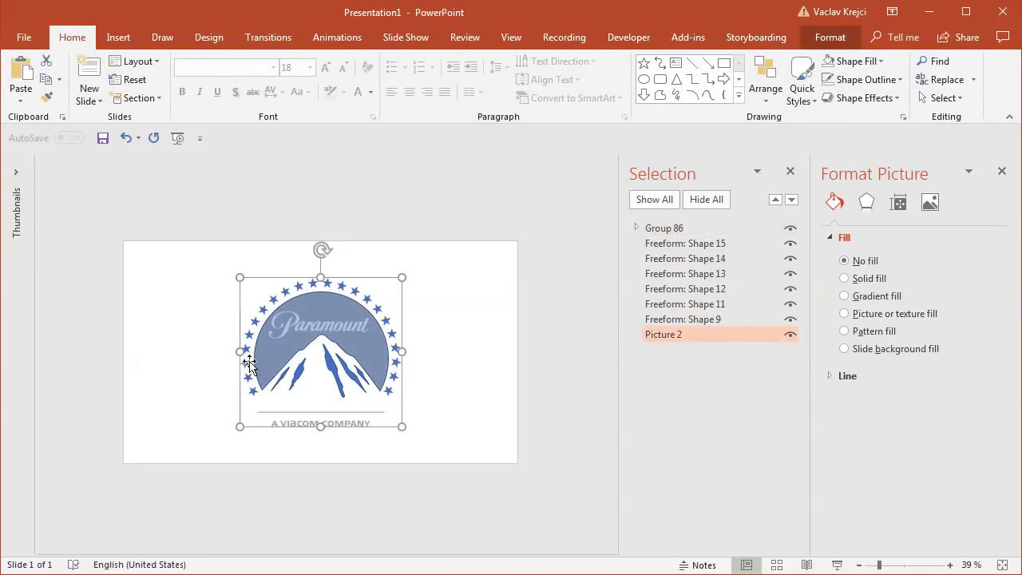
Zoom in on the logo and deselect the reference picture
left_click(892, 565)
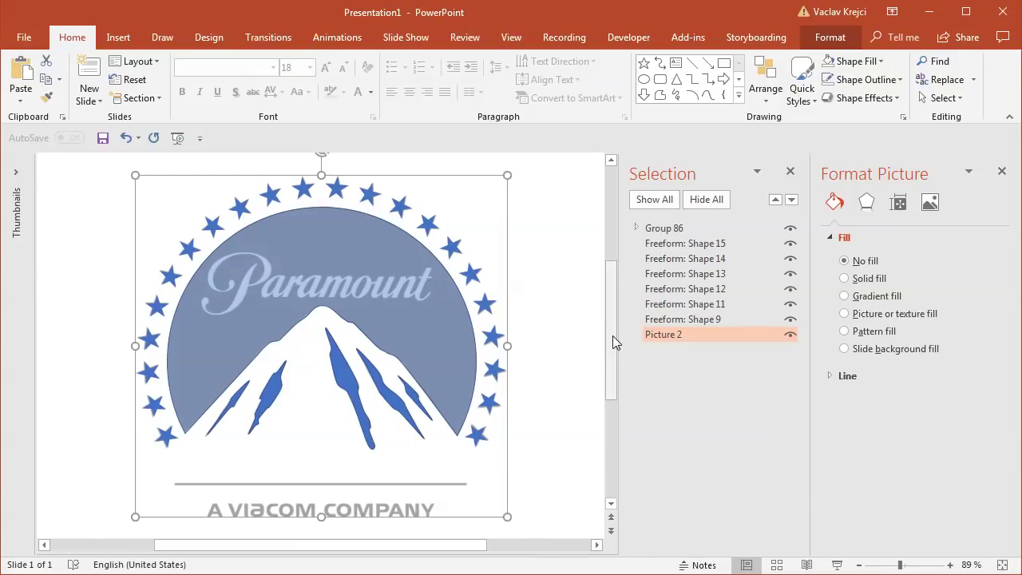
left_click_drag(612, 335, 627, 276)
left_click(584, 276)
Insert a text box above the logo containing the word 'Paramount'
left_click(117, 38)
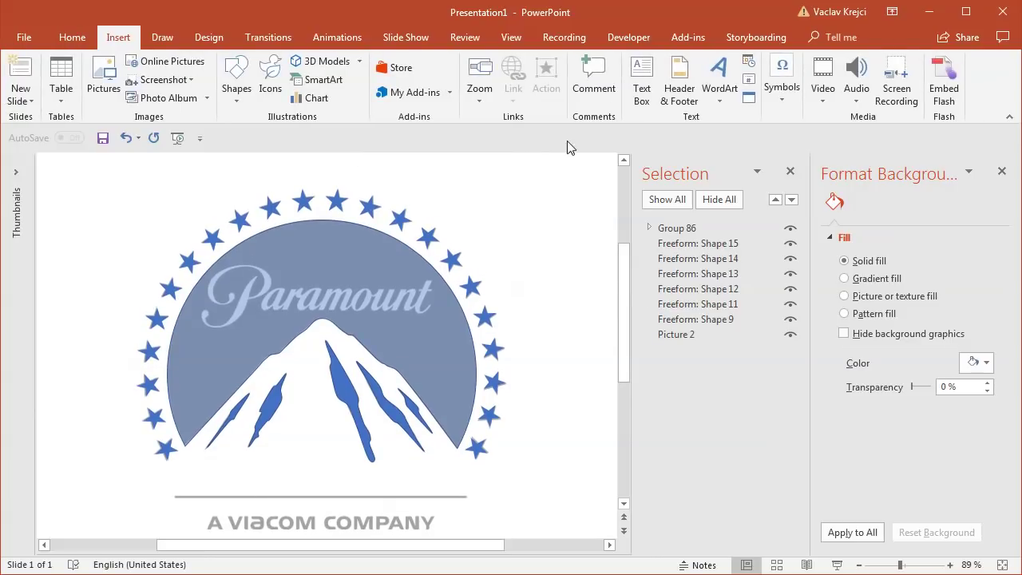
left_click(639, 93)
left_click(178, 201)
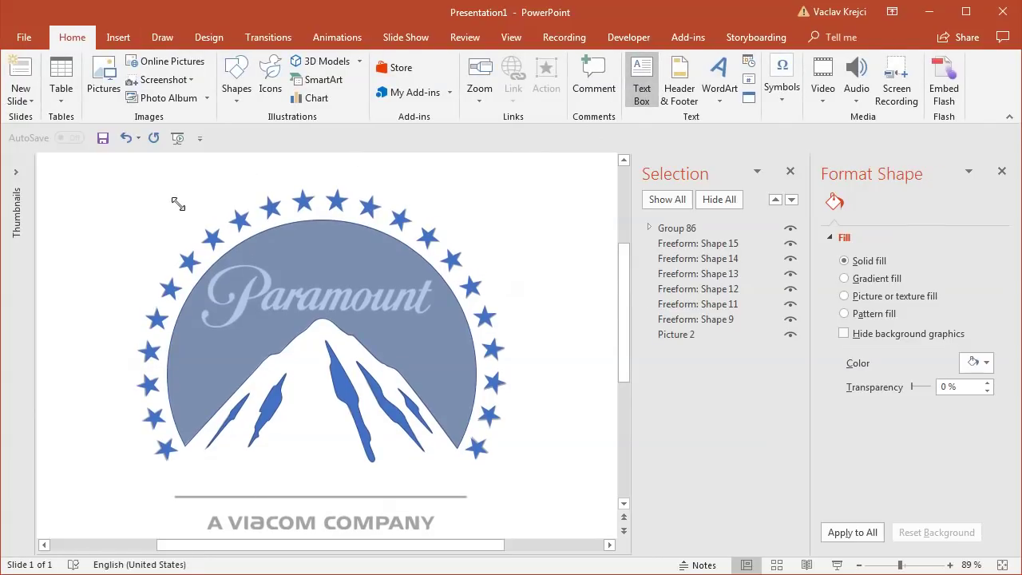
type("Paramount")
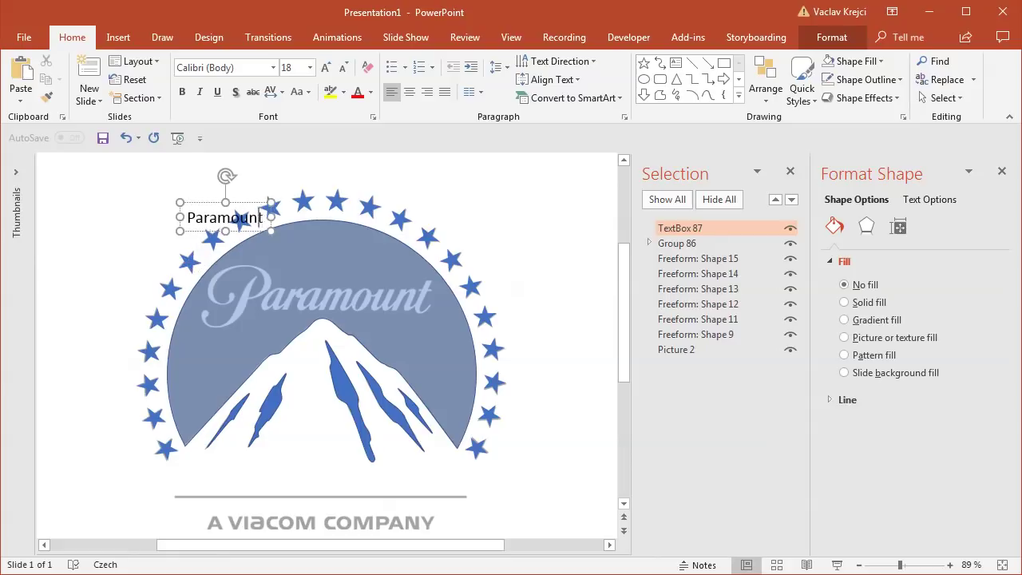
Set the text to Paramount New Script at 72 pt and position it over the dome
key("ctrl+a")
left_click(253, 70)
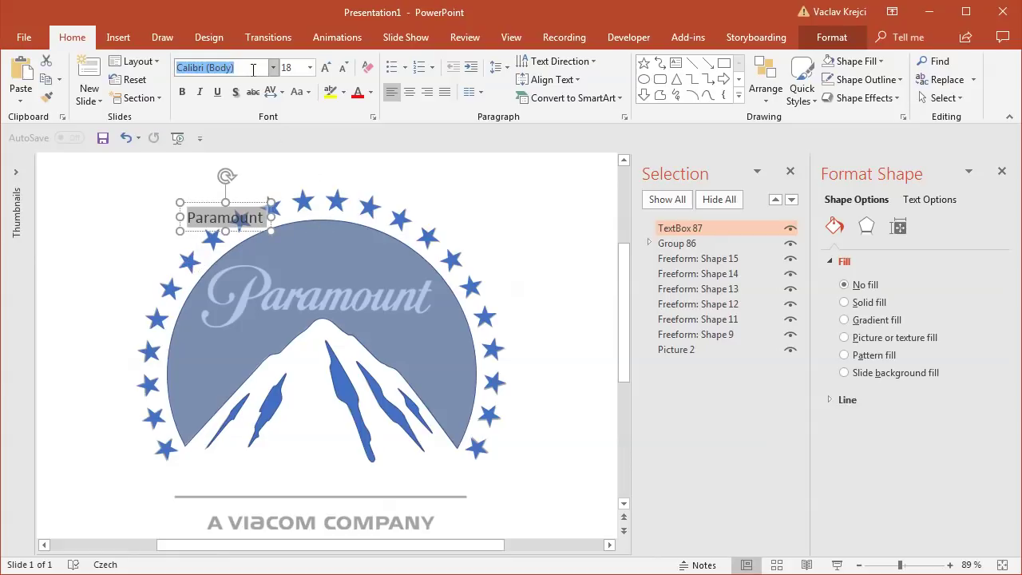
type("Paramount New Scrip")
key("Return")
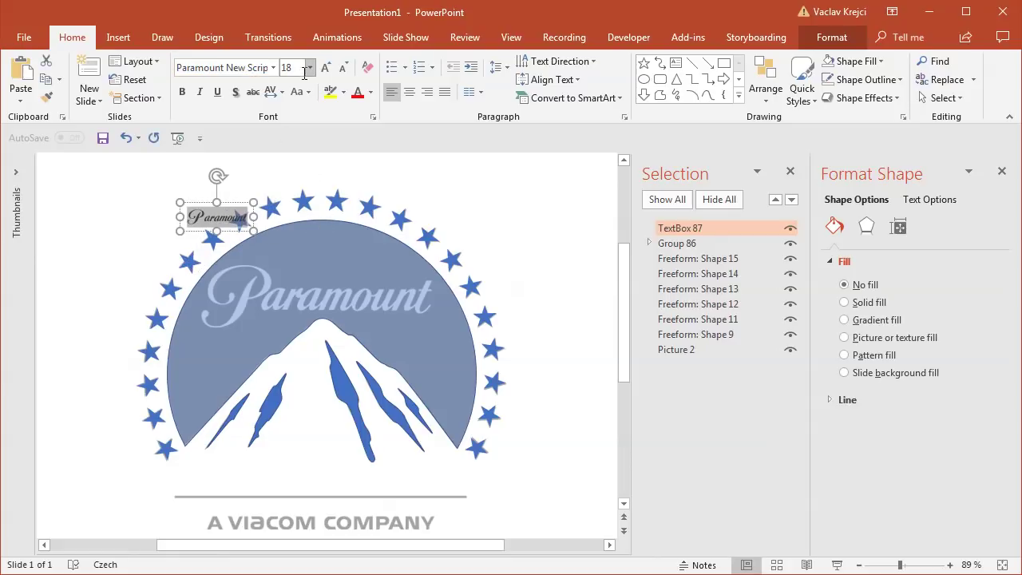
left_click(310, 68)
left_click(290, 392)
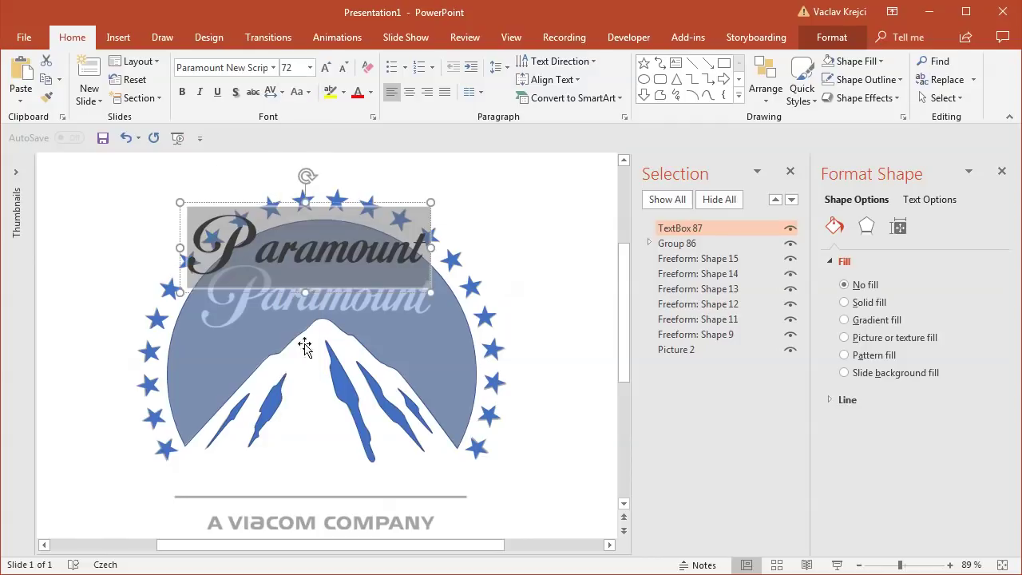
left_click_drag(290, 208, 304, 251)
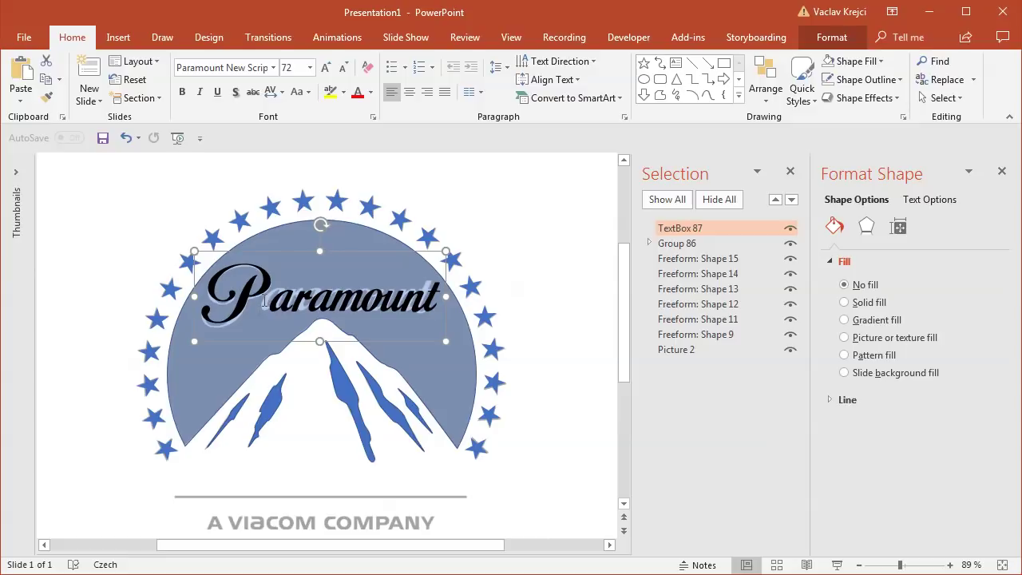
double_click(273, 305)
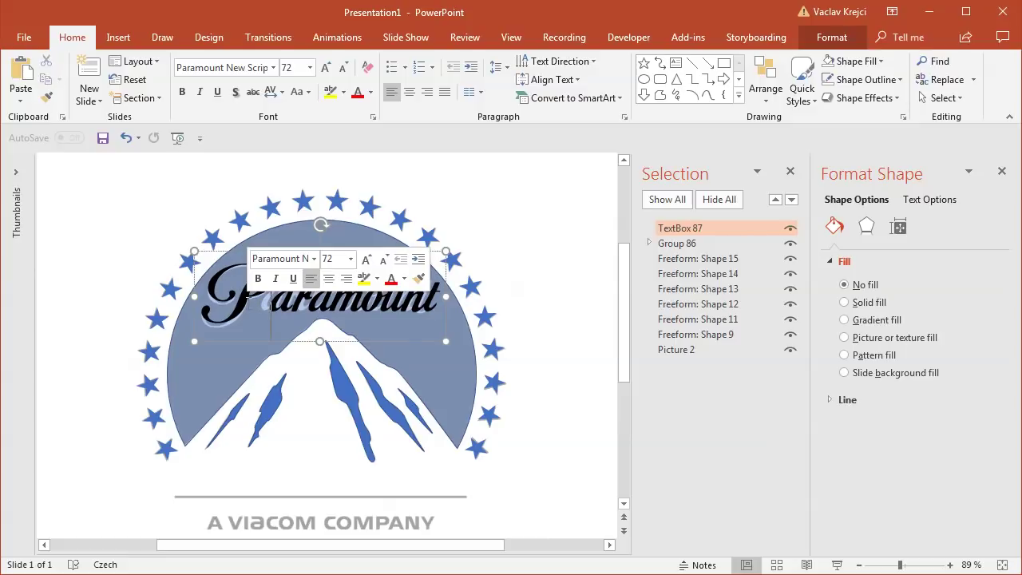
Check the Paramount text's character spacing in the Font dialog without changing it
key("Escape")
left_click(372, 118)
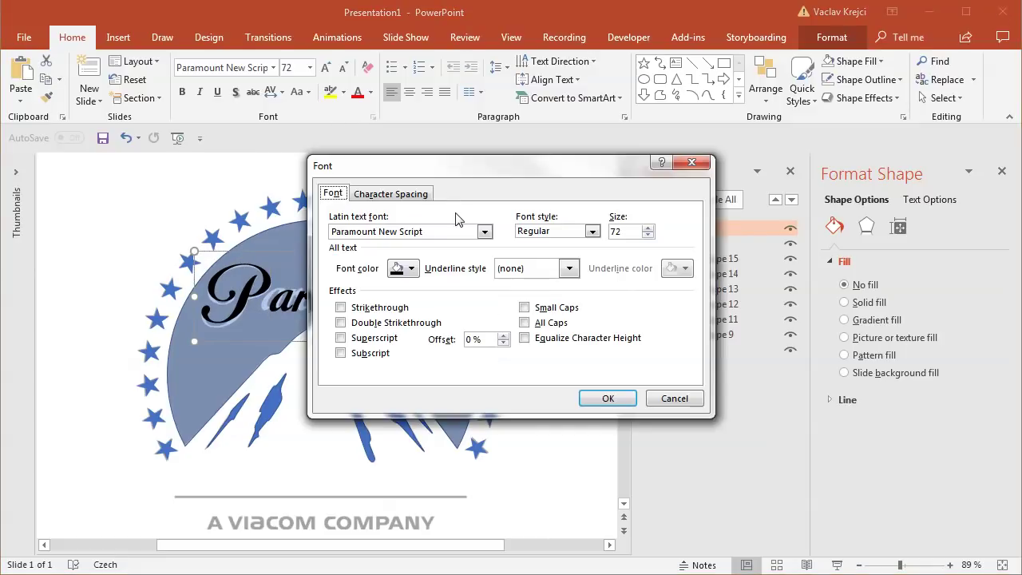
left_click(405, 196)
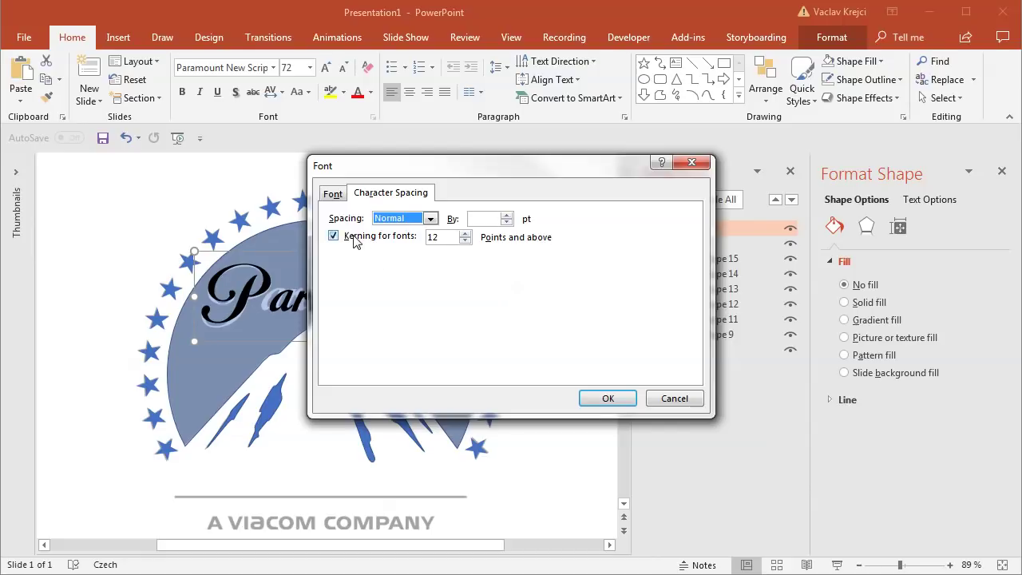
left_click(670, 400)
Condense the character spacing at the P by 10 pt and nudge the text lower
left_click_drag(272, 303, 214, 298)
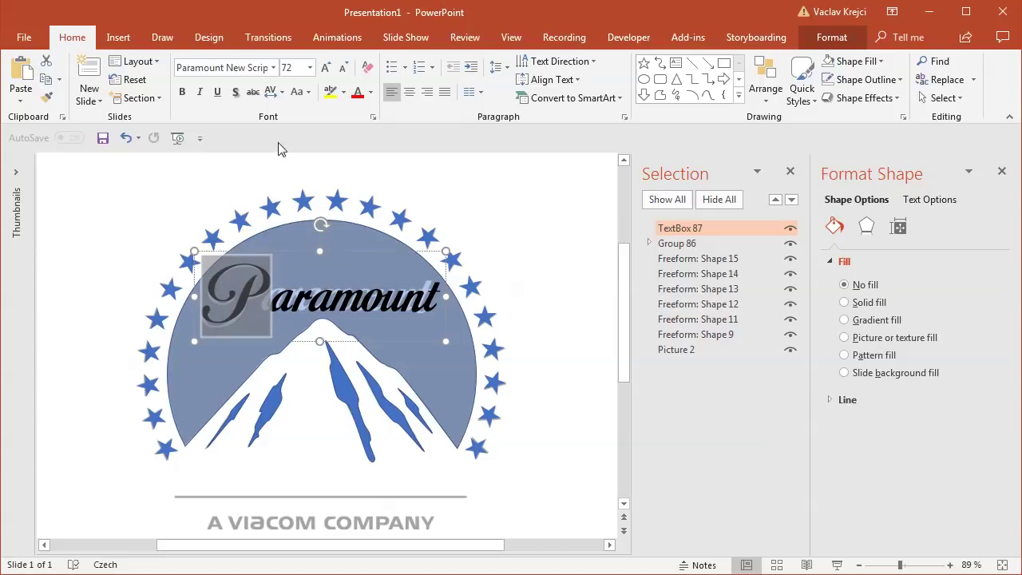
left_click(373, 116)
left_click(391, 192)
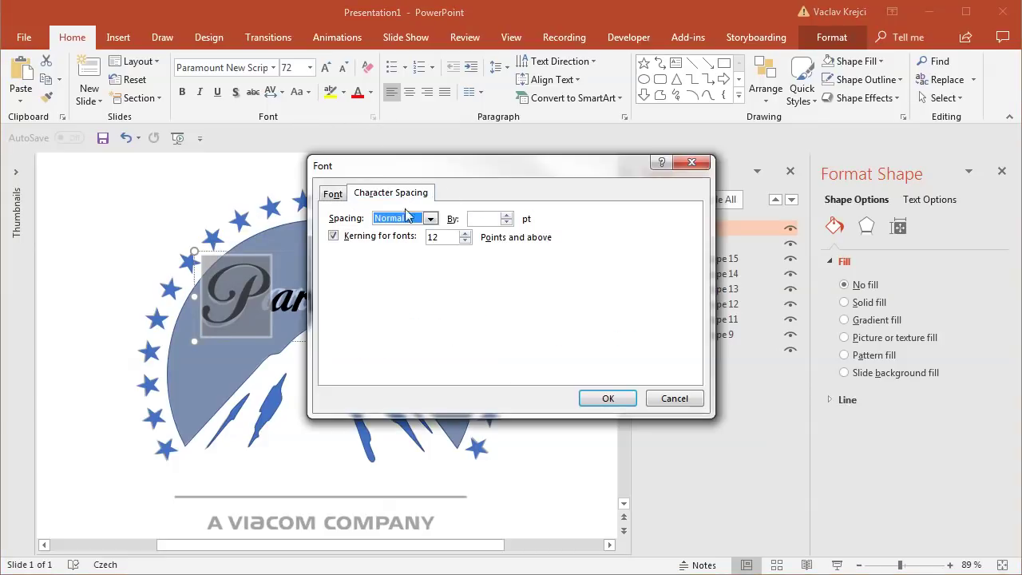
left_click(411, 220)
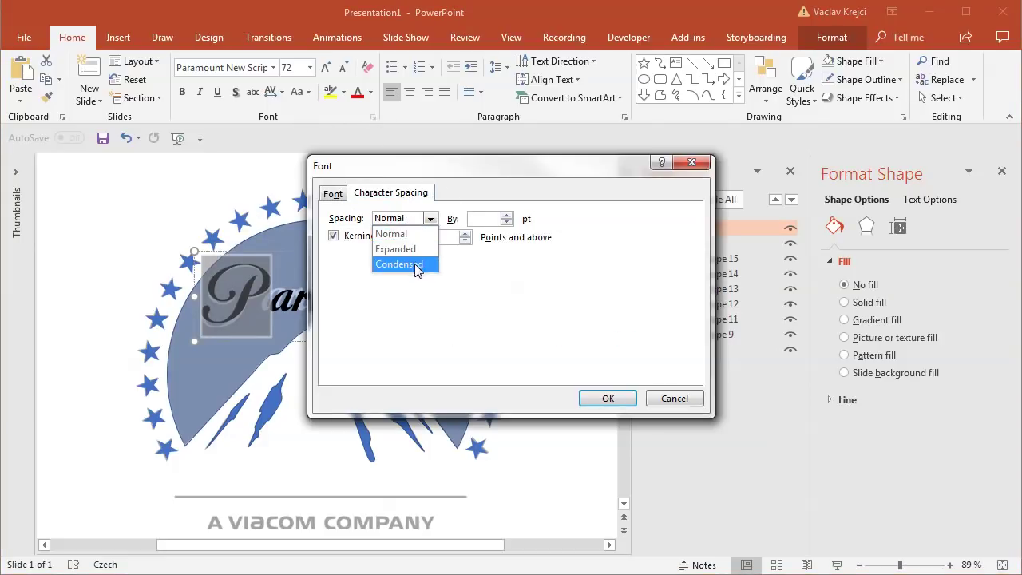
left_click(414, 263)
key("Tab")
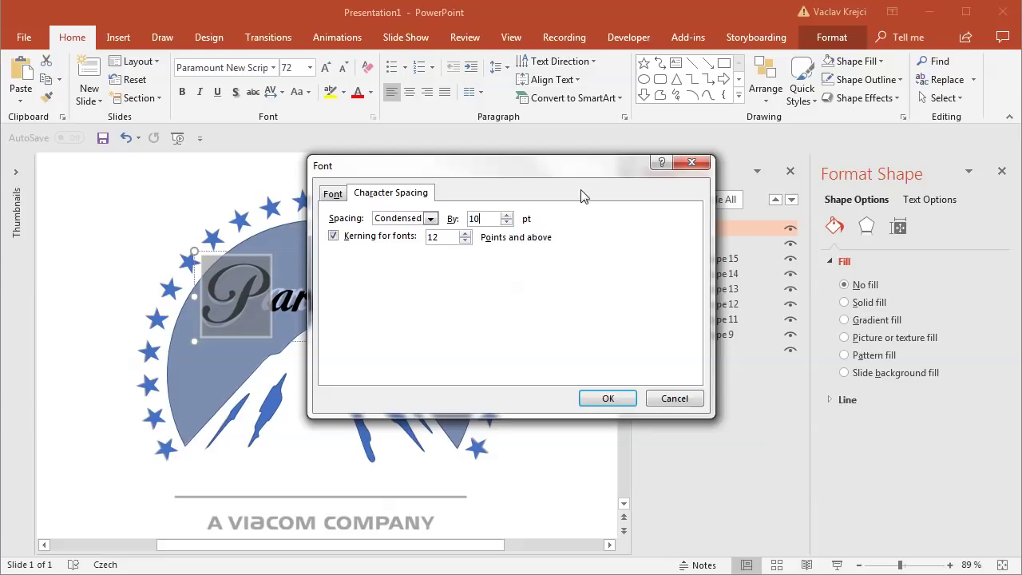
left_click(609, 399)
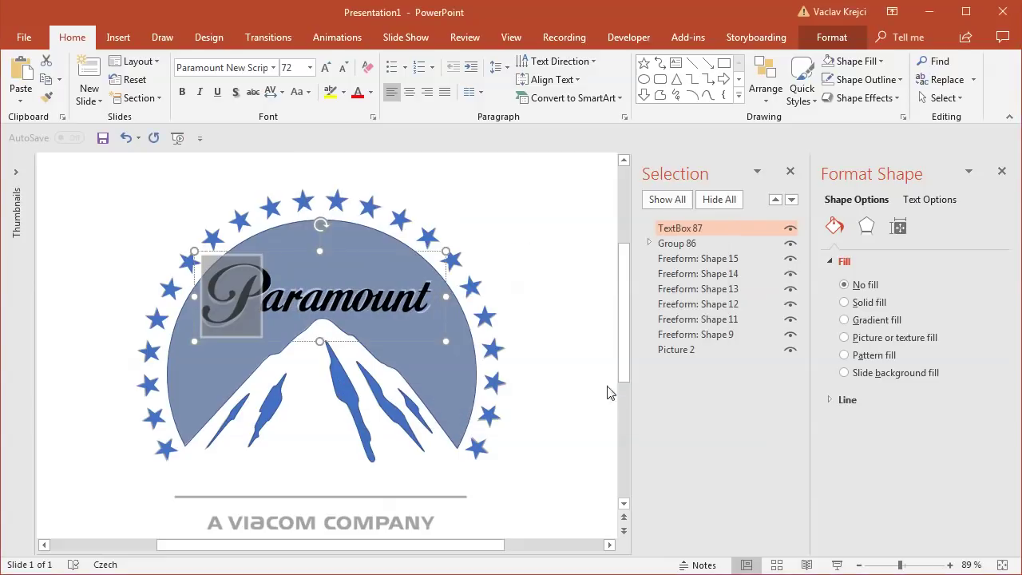
left_click(407, 299)
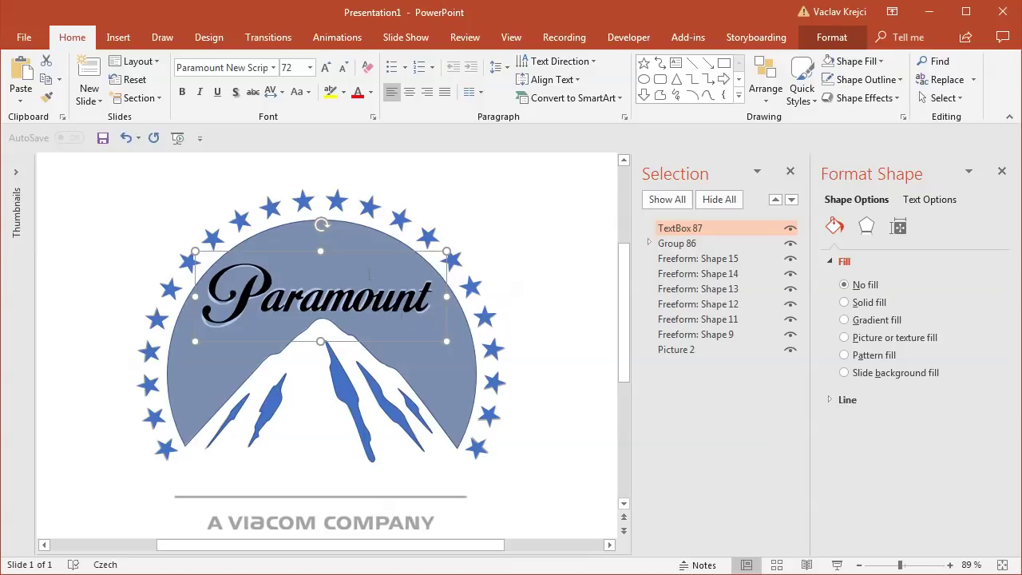
mouse_move(366, 254)
left_mouse_down()
mouse_move(367, 277)
mouse_move(365, 251)
left_mouse_up()
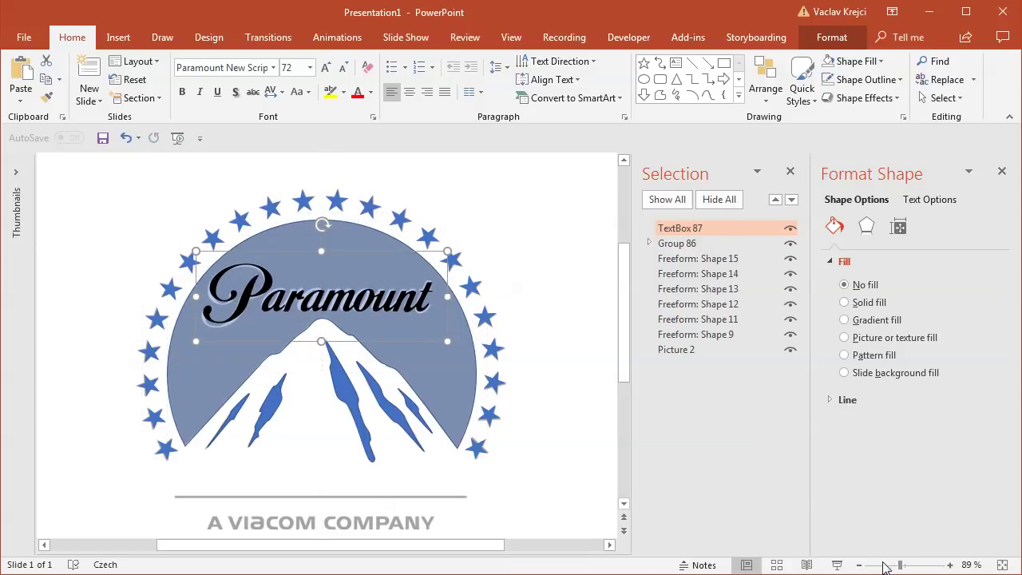
Move the reference picture to the slide's left and place the blue logo beside it
left_click(885, 567)
left_click(651, 353)
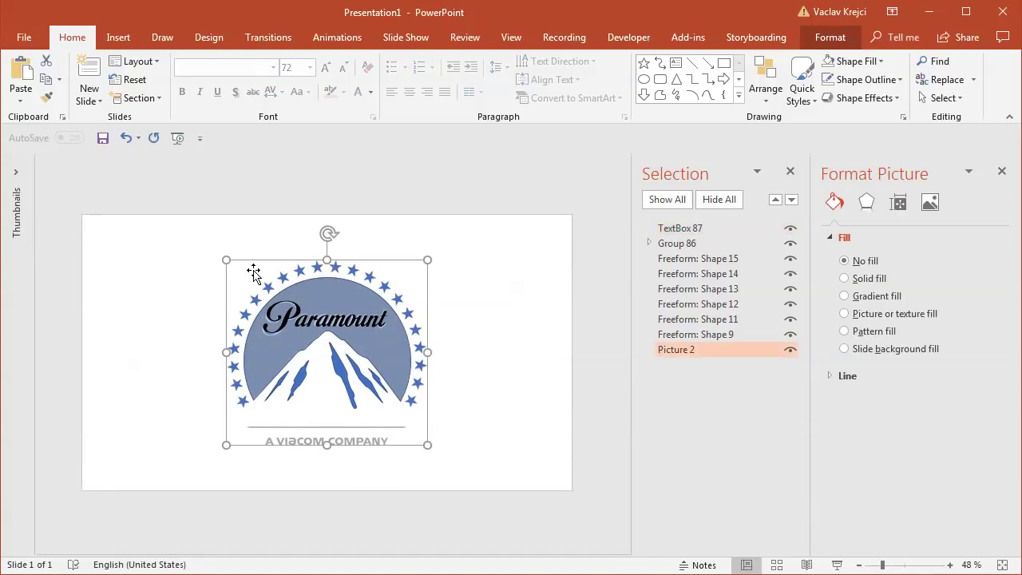
left_click_drag(253, 273, 2, 267)
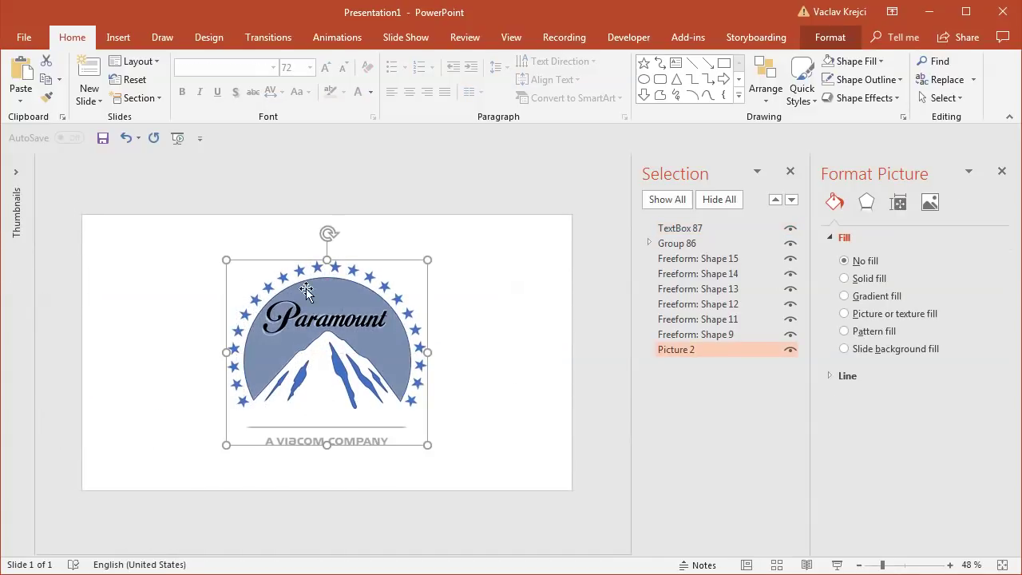
left_click_drag(235, 264, 99, 264)
left_click_drag(453, 220, 205, 463)
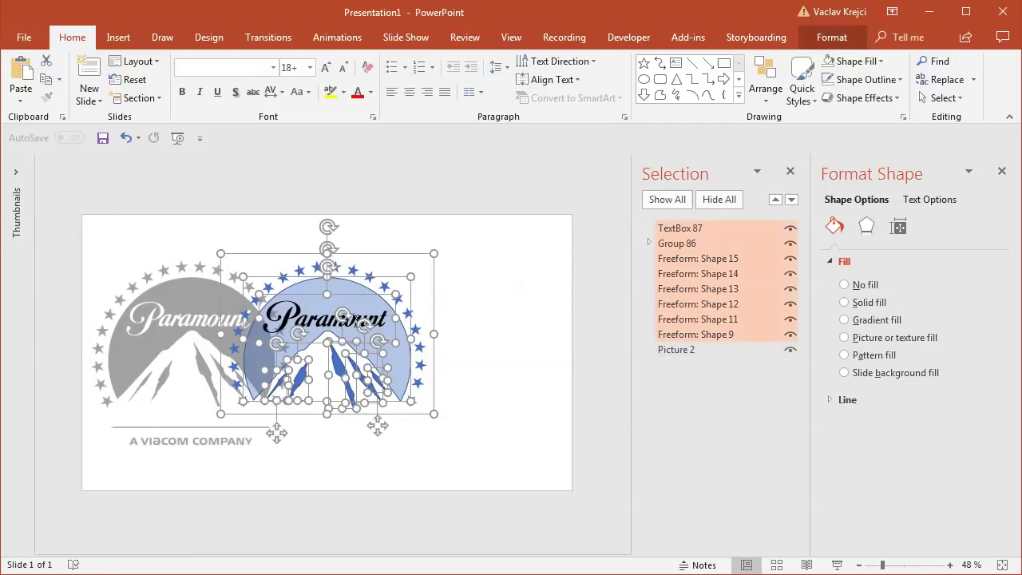
left_click_drag(361, 254, 458, 255)
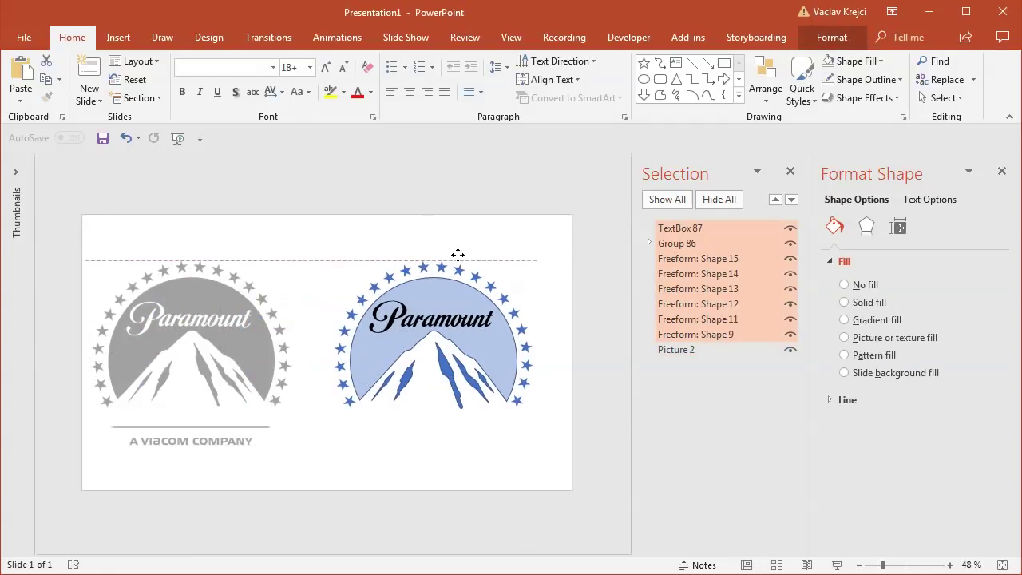
left_click_drag(222, 313, 244, 314)
Reset the reference picture to its original black colours
left_click(831, 38)
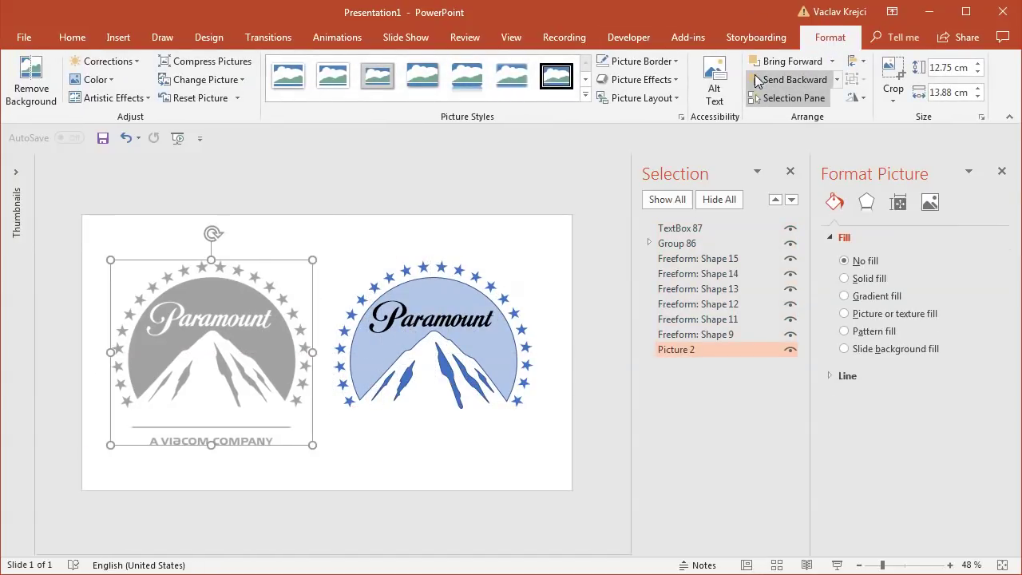
left_click(192, 98)
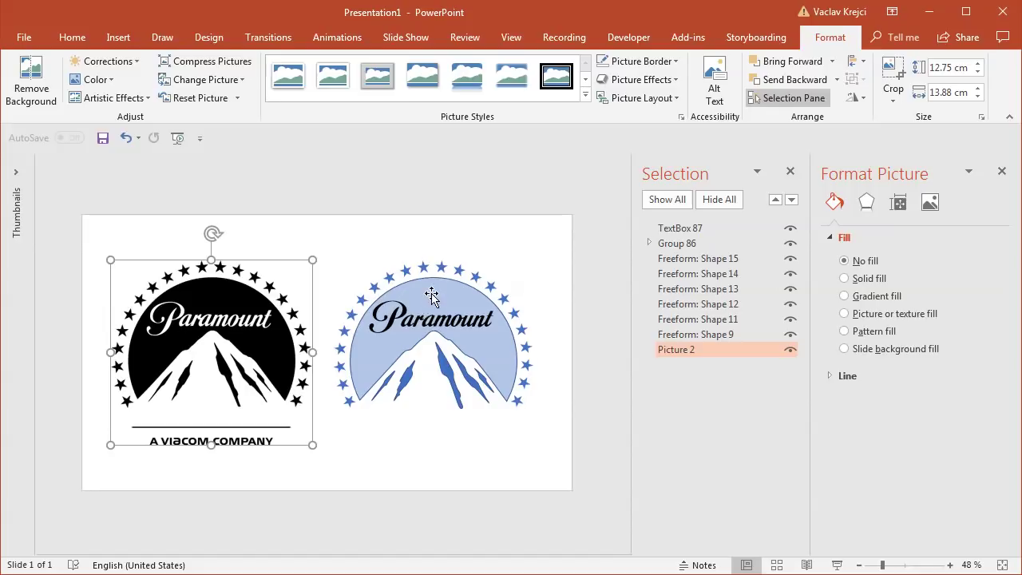
left_click(419, 323)
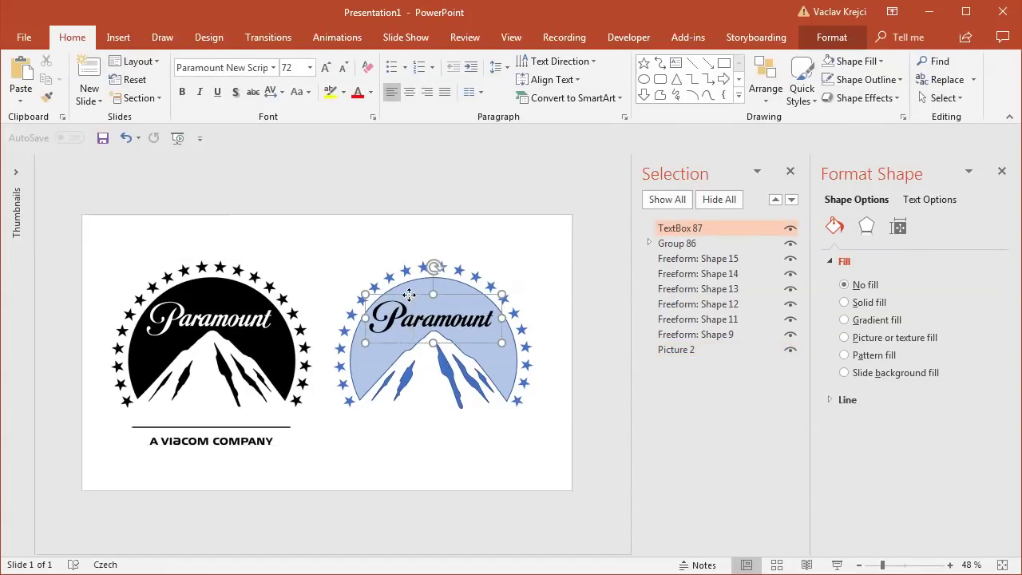
Make the Paramount text white and select the mountain streak shapes
left_click(371, 92)
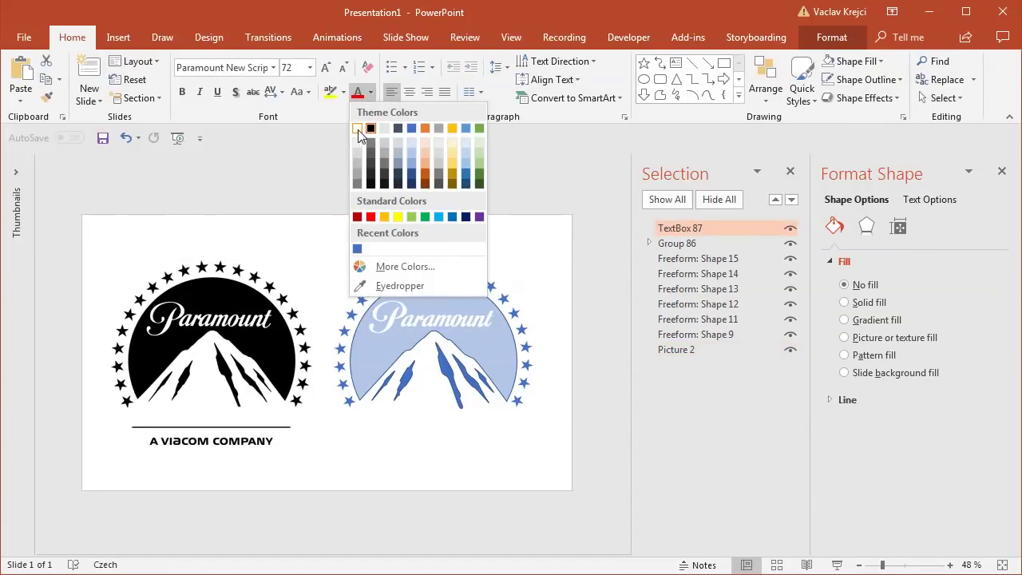
left_click(358, 128)
left_click(450, 290)
left_click(693, 319, "ctrl")
left_click(693, 305, "ctrl")
left_click(692, 289, "ctrl")
left_click(692, 274, "ctrl")
left_click(692, 259, "ctrl")
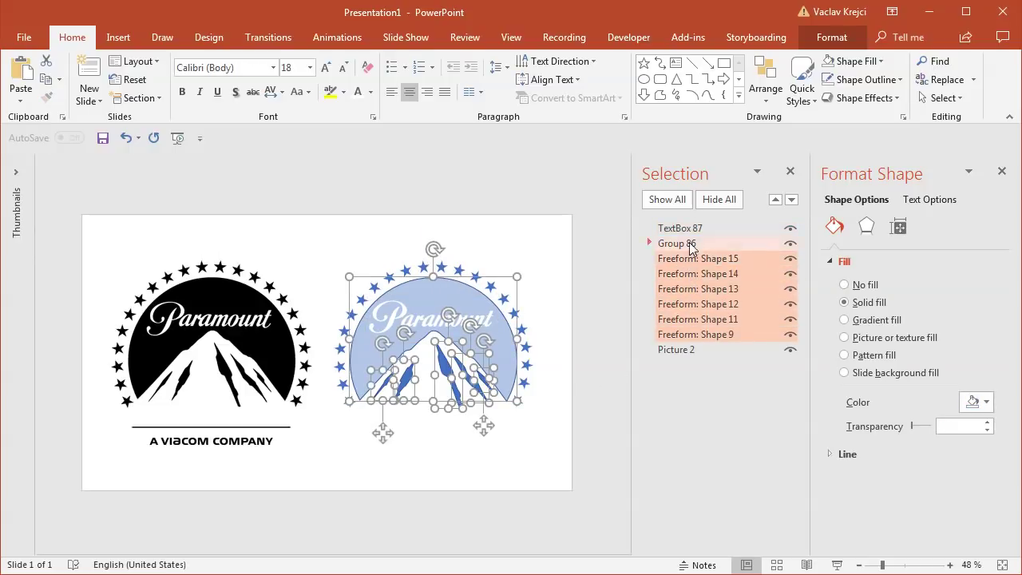
Give the mountain streaks, dome and star group a solid fill, leaving the text out
left_click(684, 229, "ctrl")
left_click(871, 303)
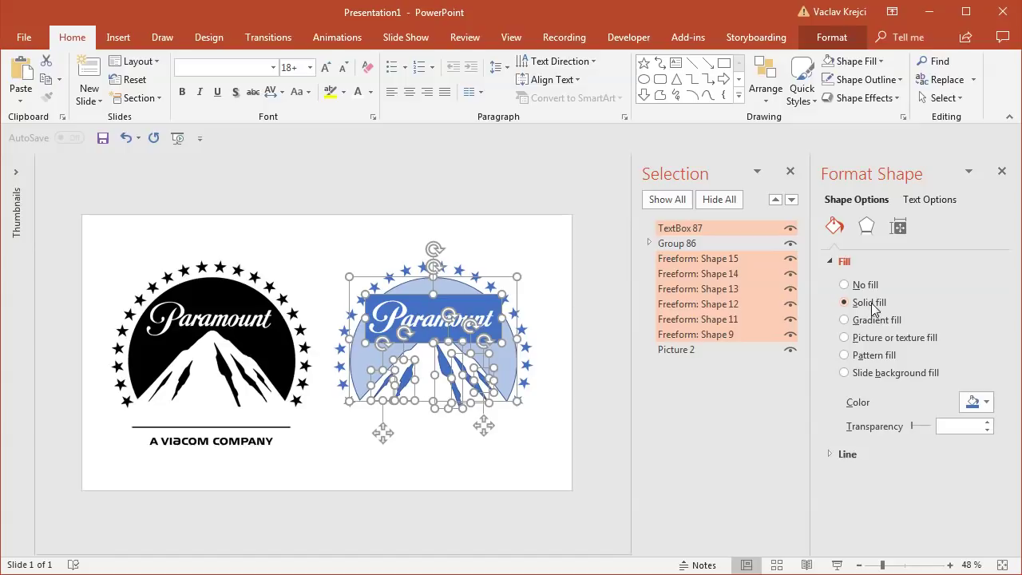
left_click(126, 139)
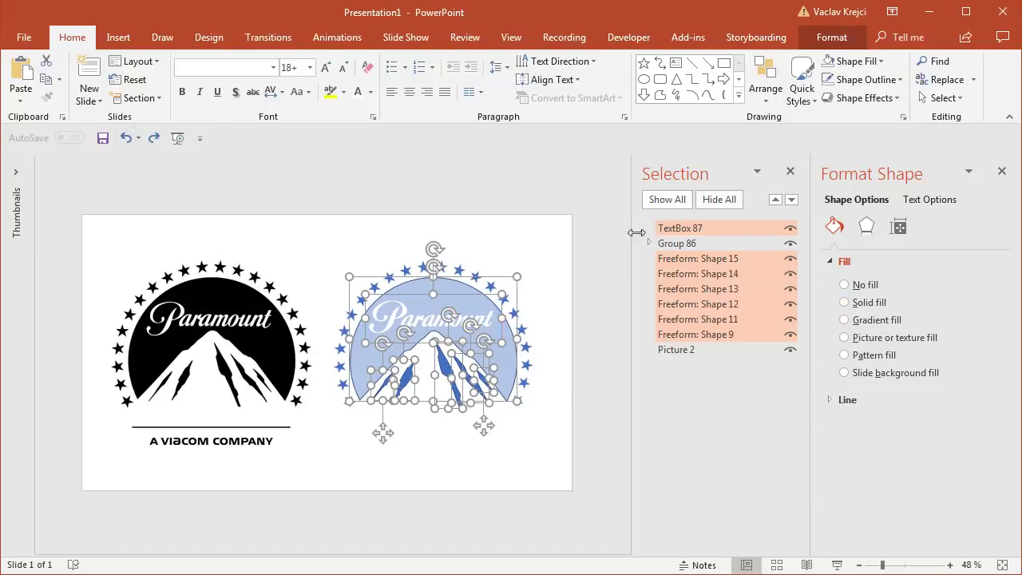
left_click(679, 229, "ctrl")
left_click(677, 244, "ctrl")
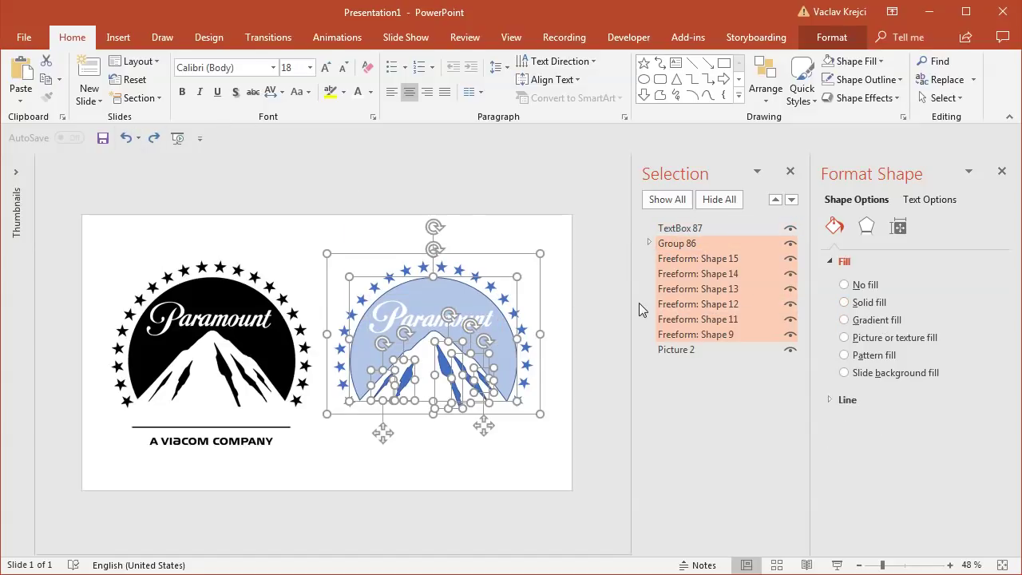
left_click(844, 303)
Set the fill to black at 0% transparency and remove all outlines
left_click(976, 402)
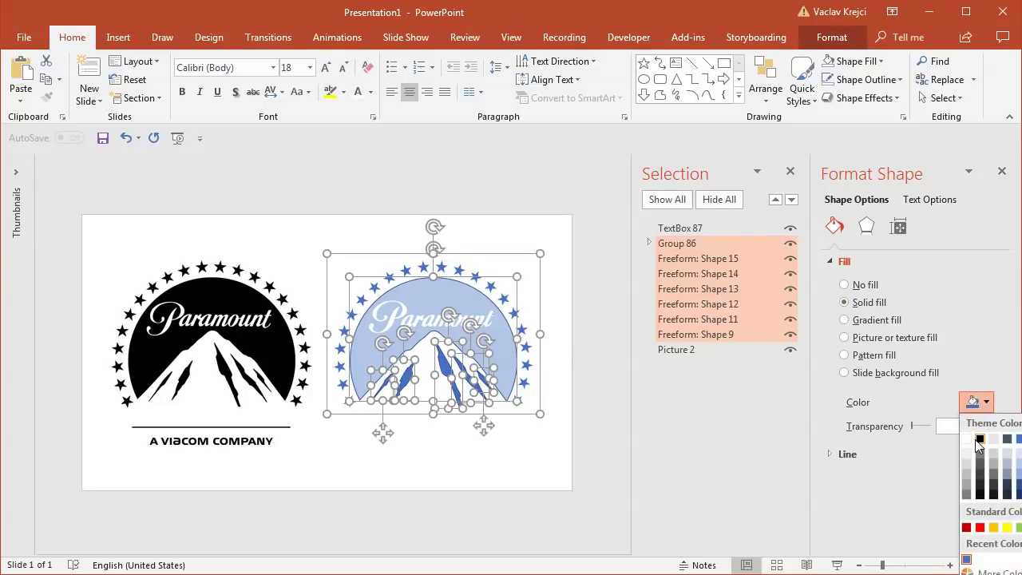
left_click(979, 440)
left_click(958, 428)
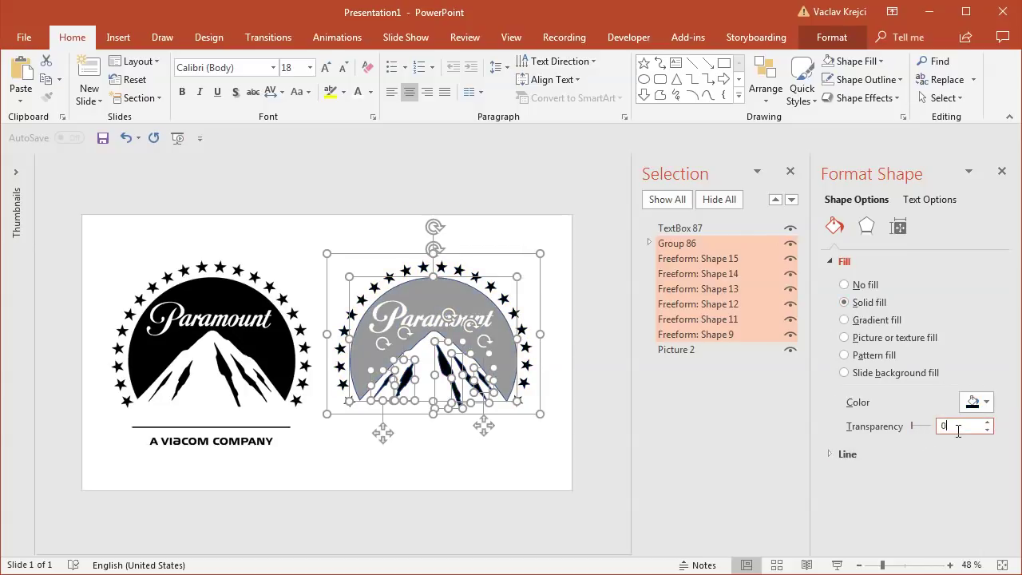
left_click_drag(916, 432, 882, 432)
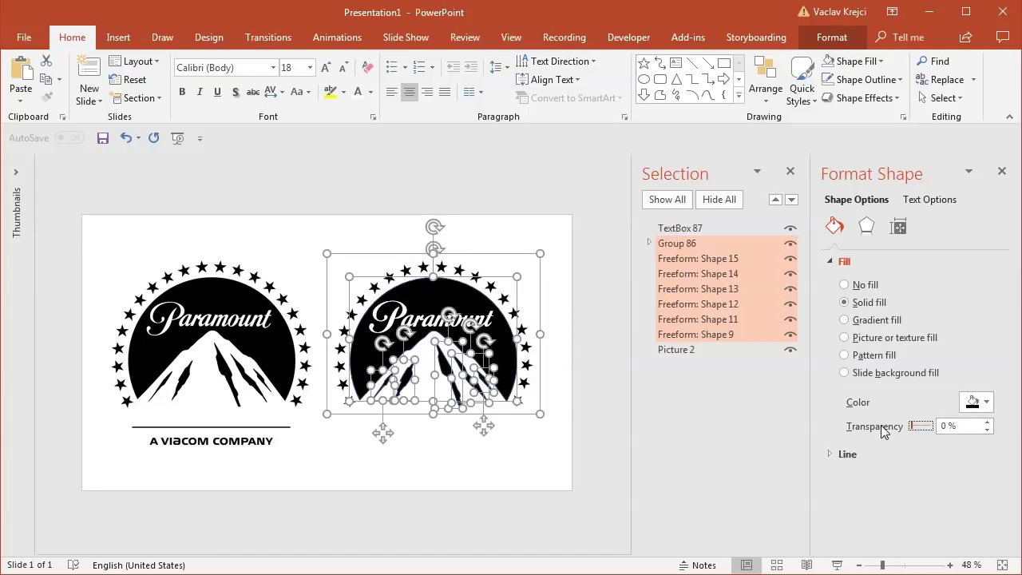
left_click(855, 455)
left_click(861, 476)
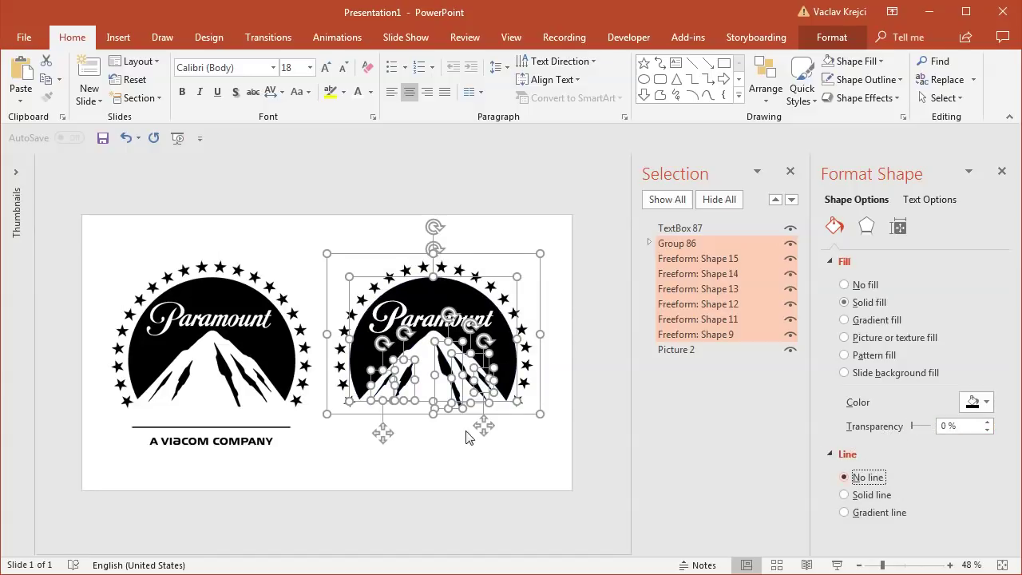
left_click(462, 467)
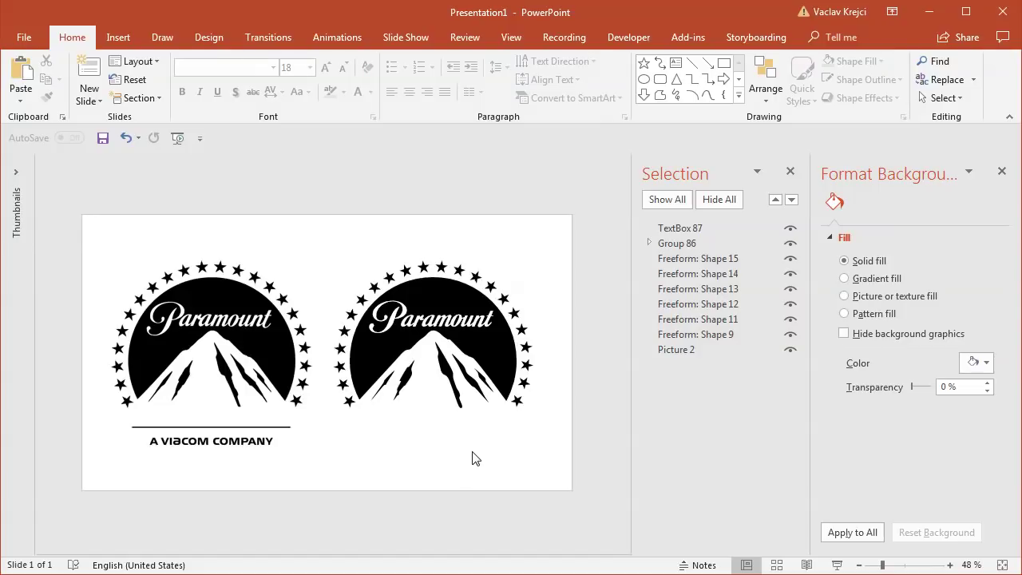